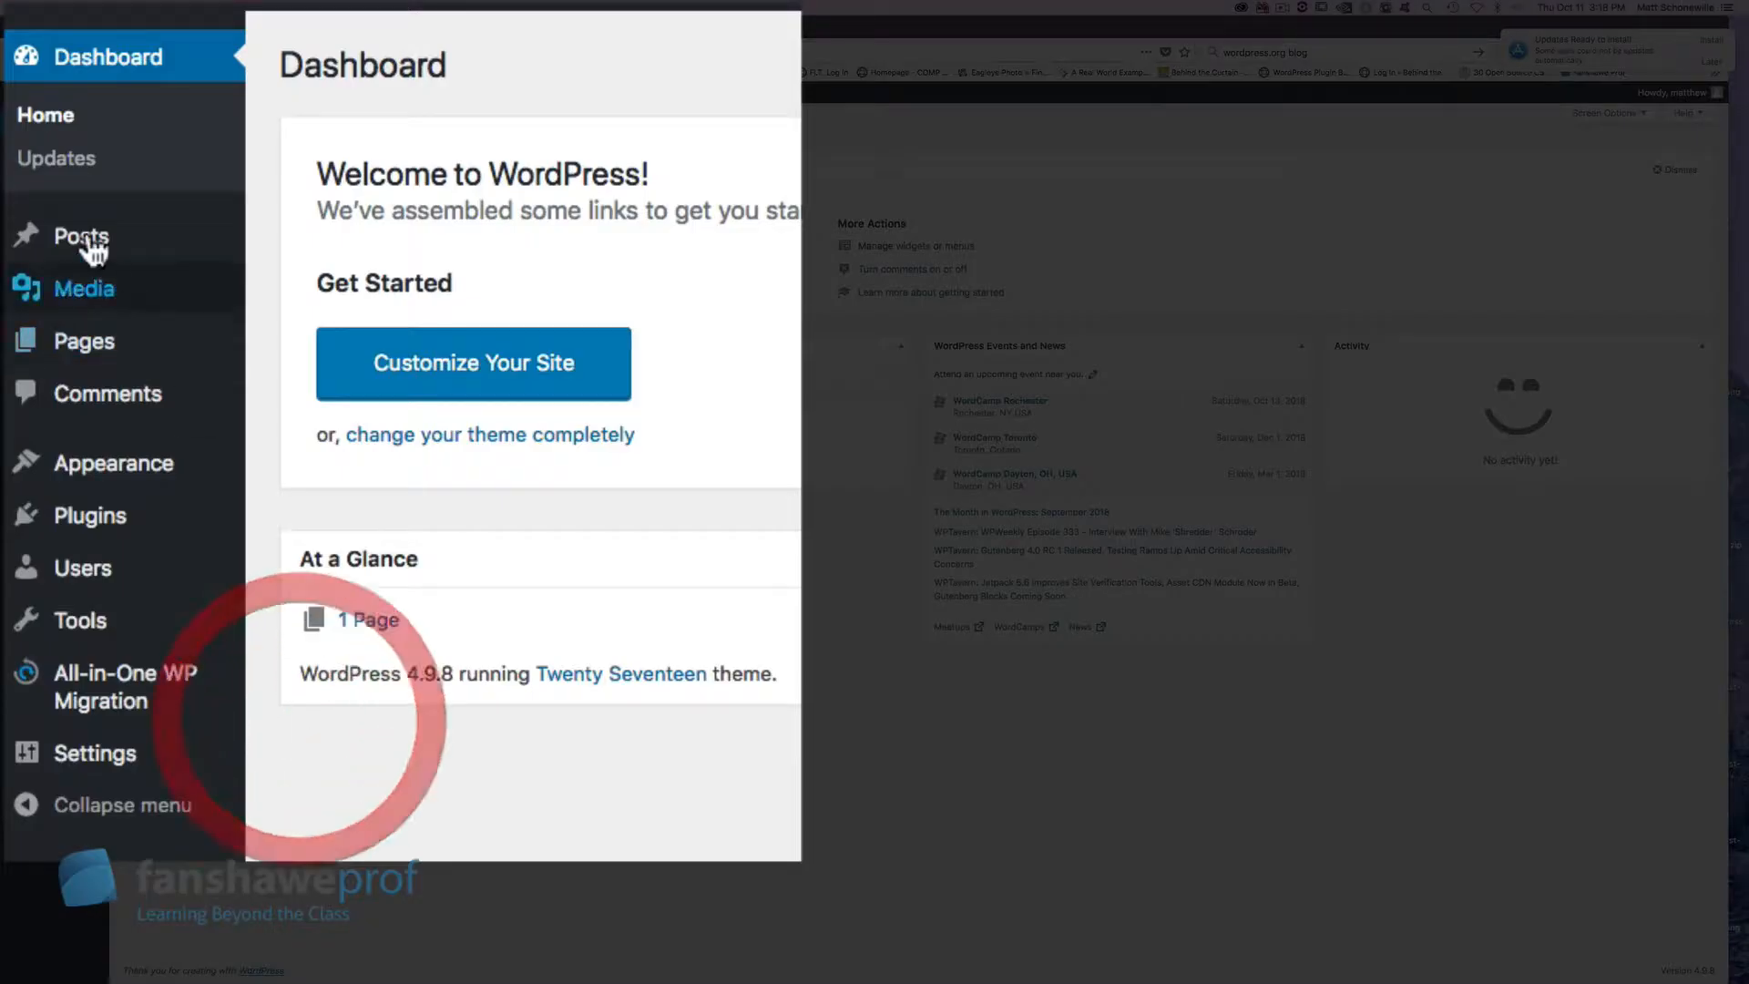
- Create a new post titled "Wordpress Posts vs Pages"
mouse_move(36, 204)
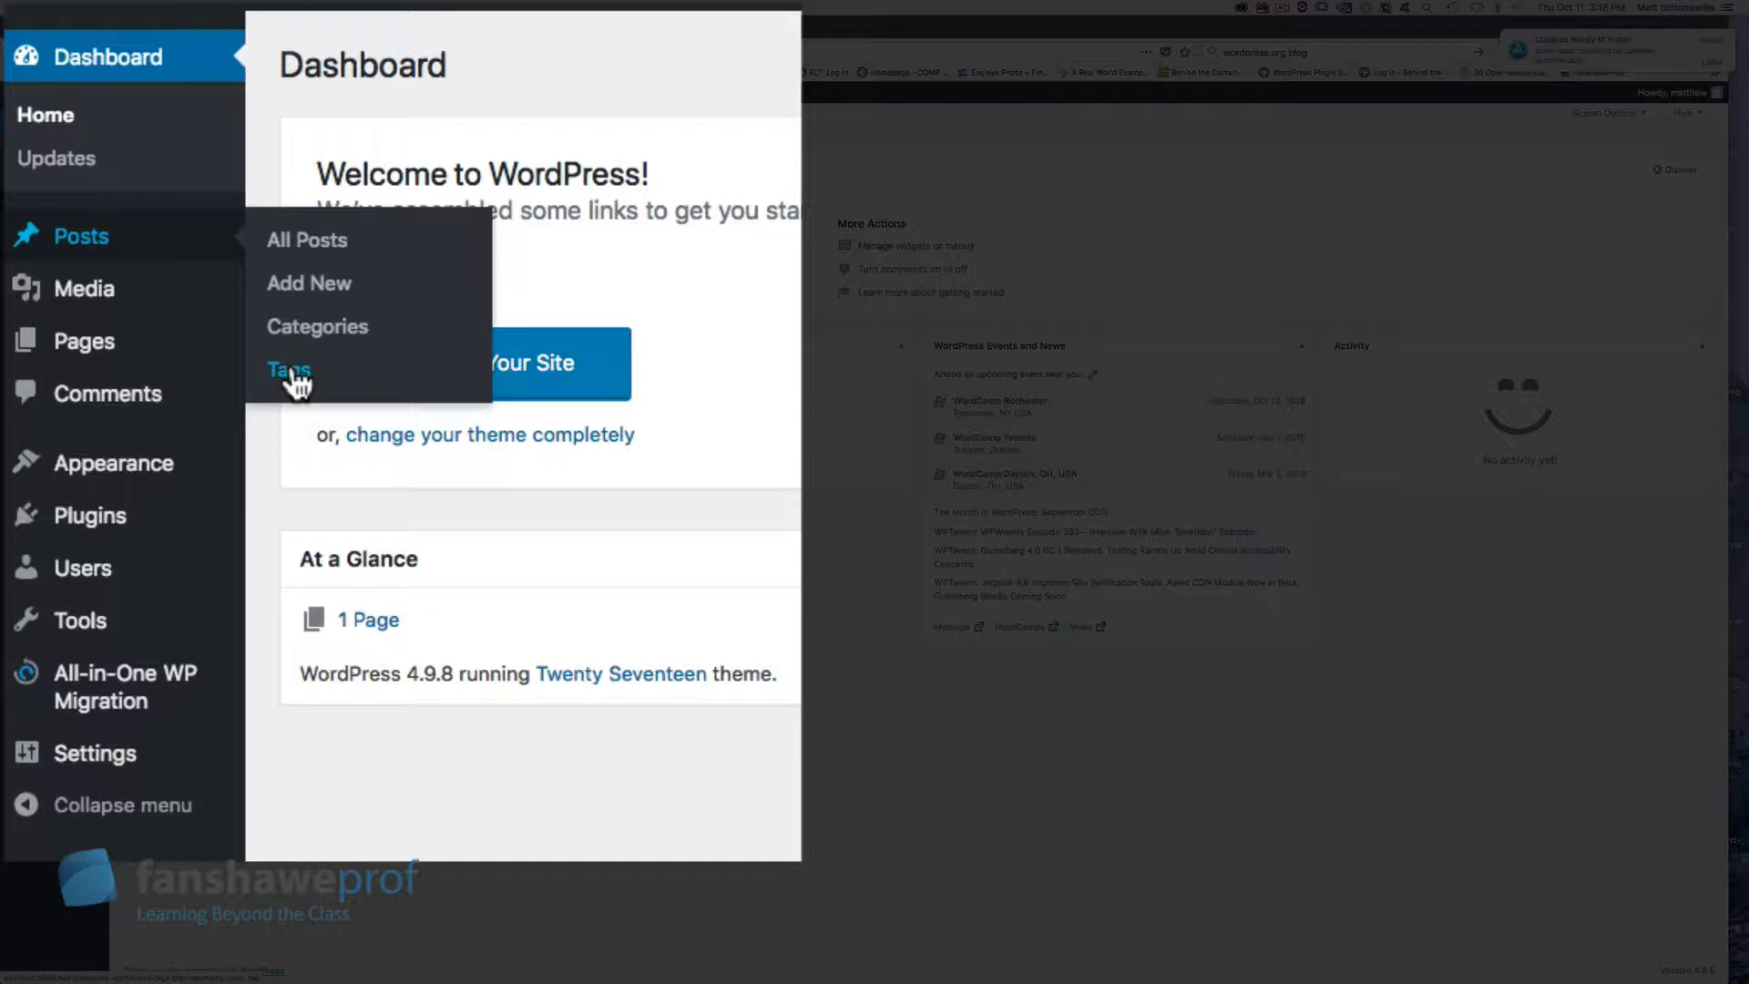
left_click(305, 282)
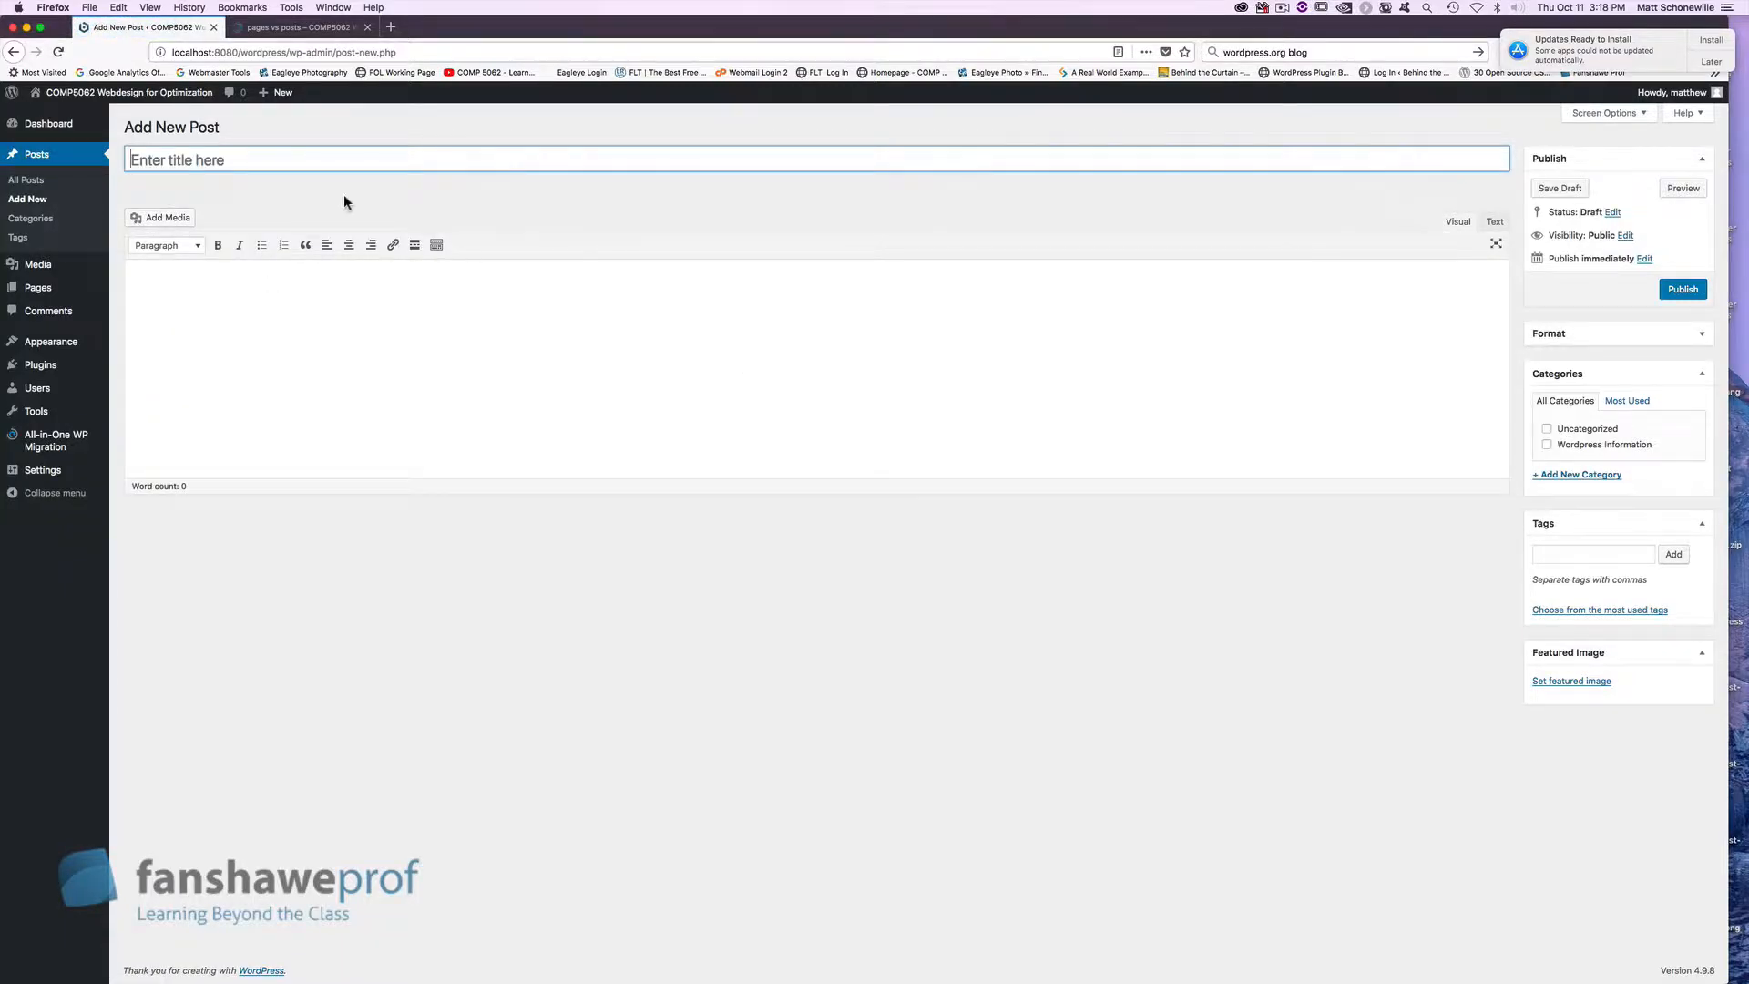
left_click(293, 164)
type("Wordpress")
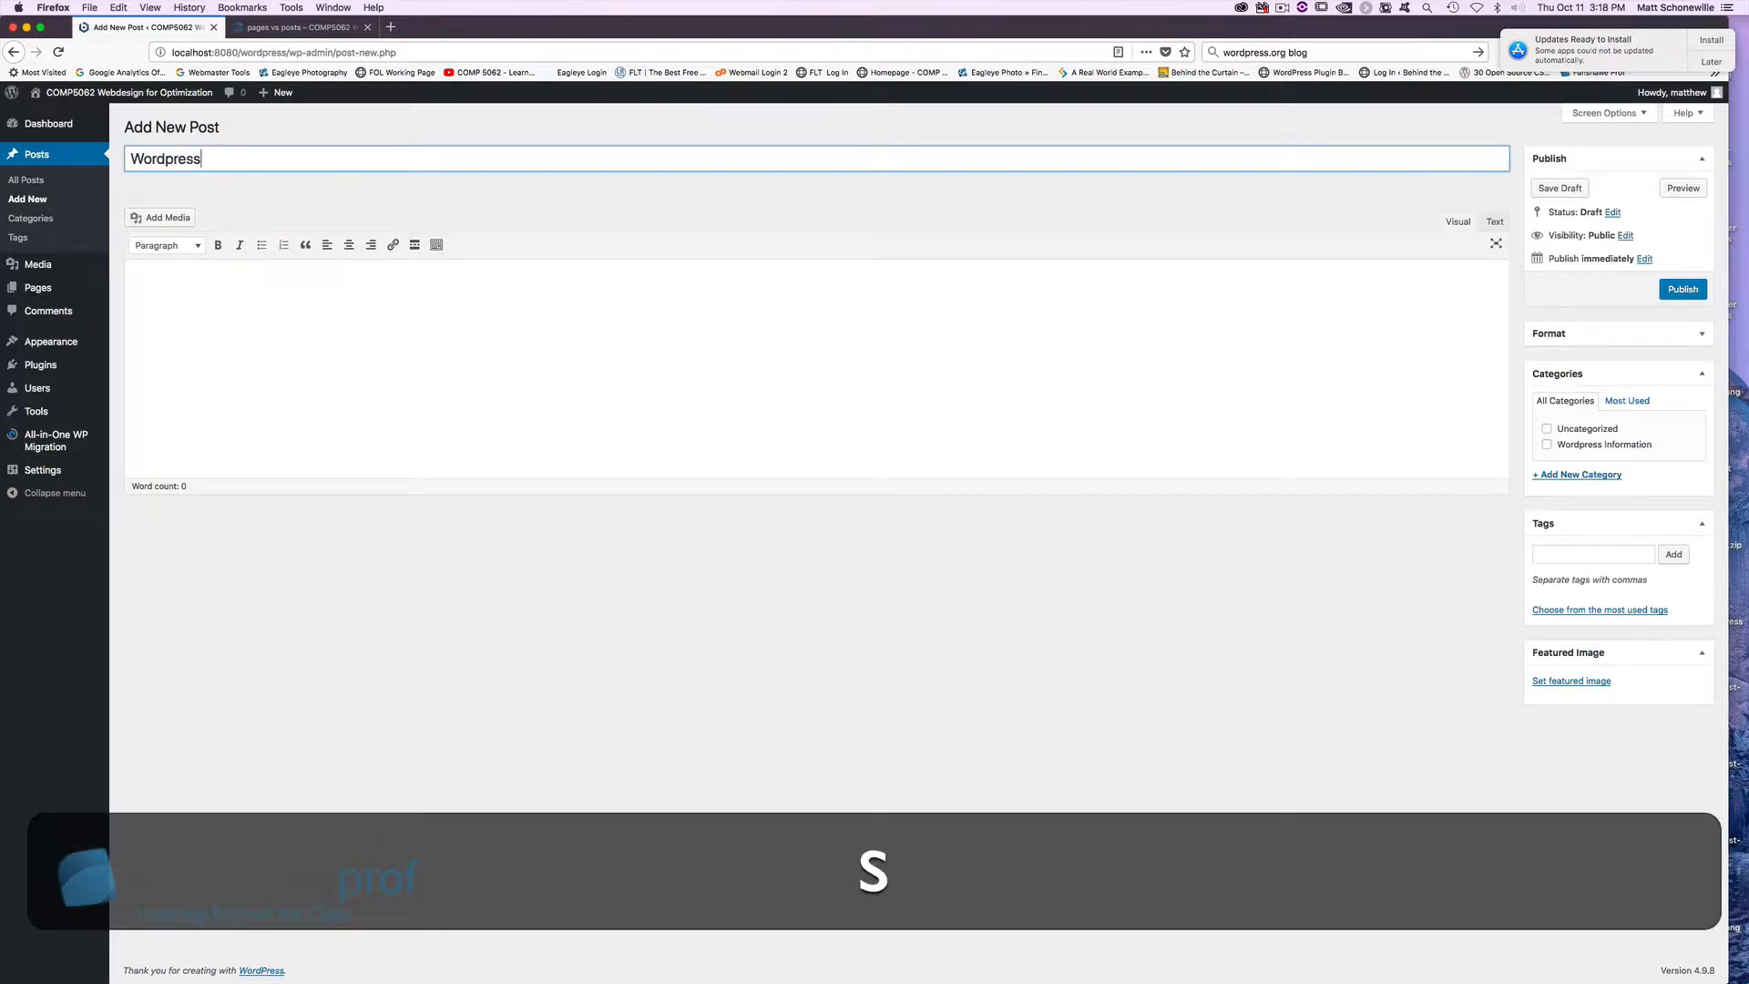
type(" Posts pa")
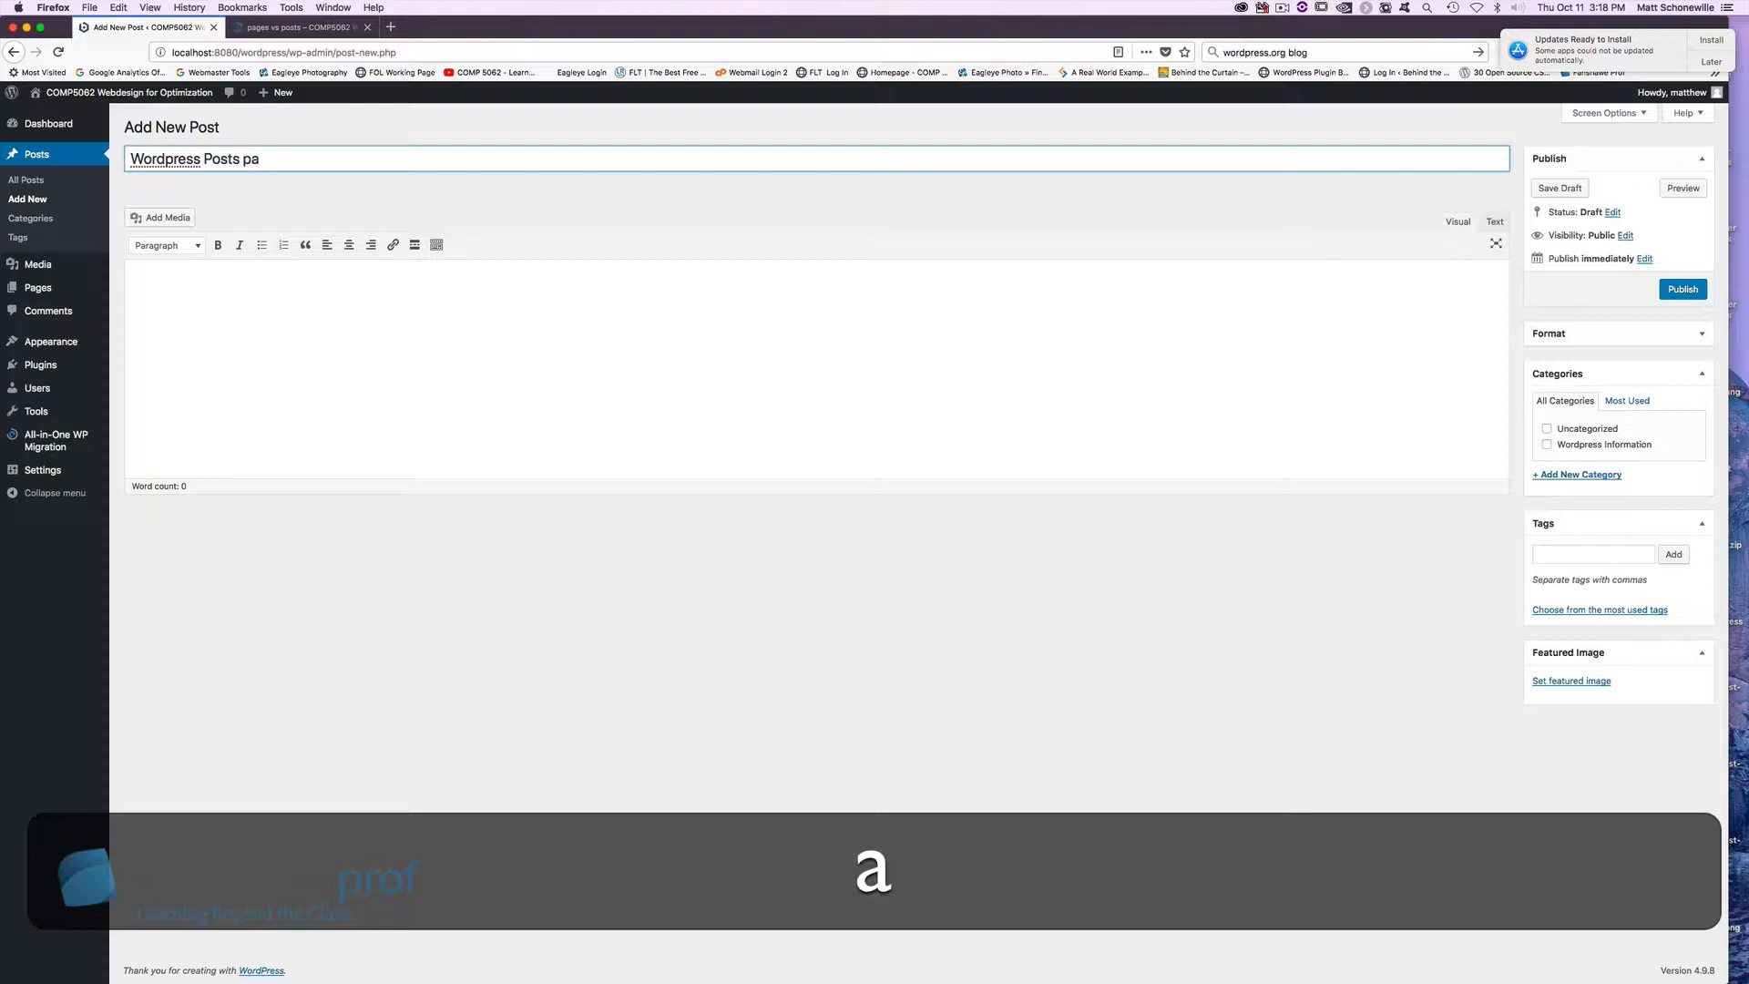
key("BackSpace")
key("BackSpace")
type("vs pages")
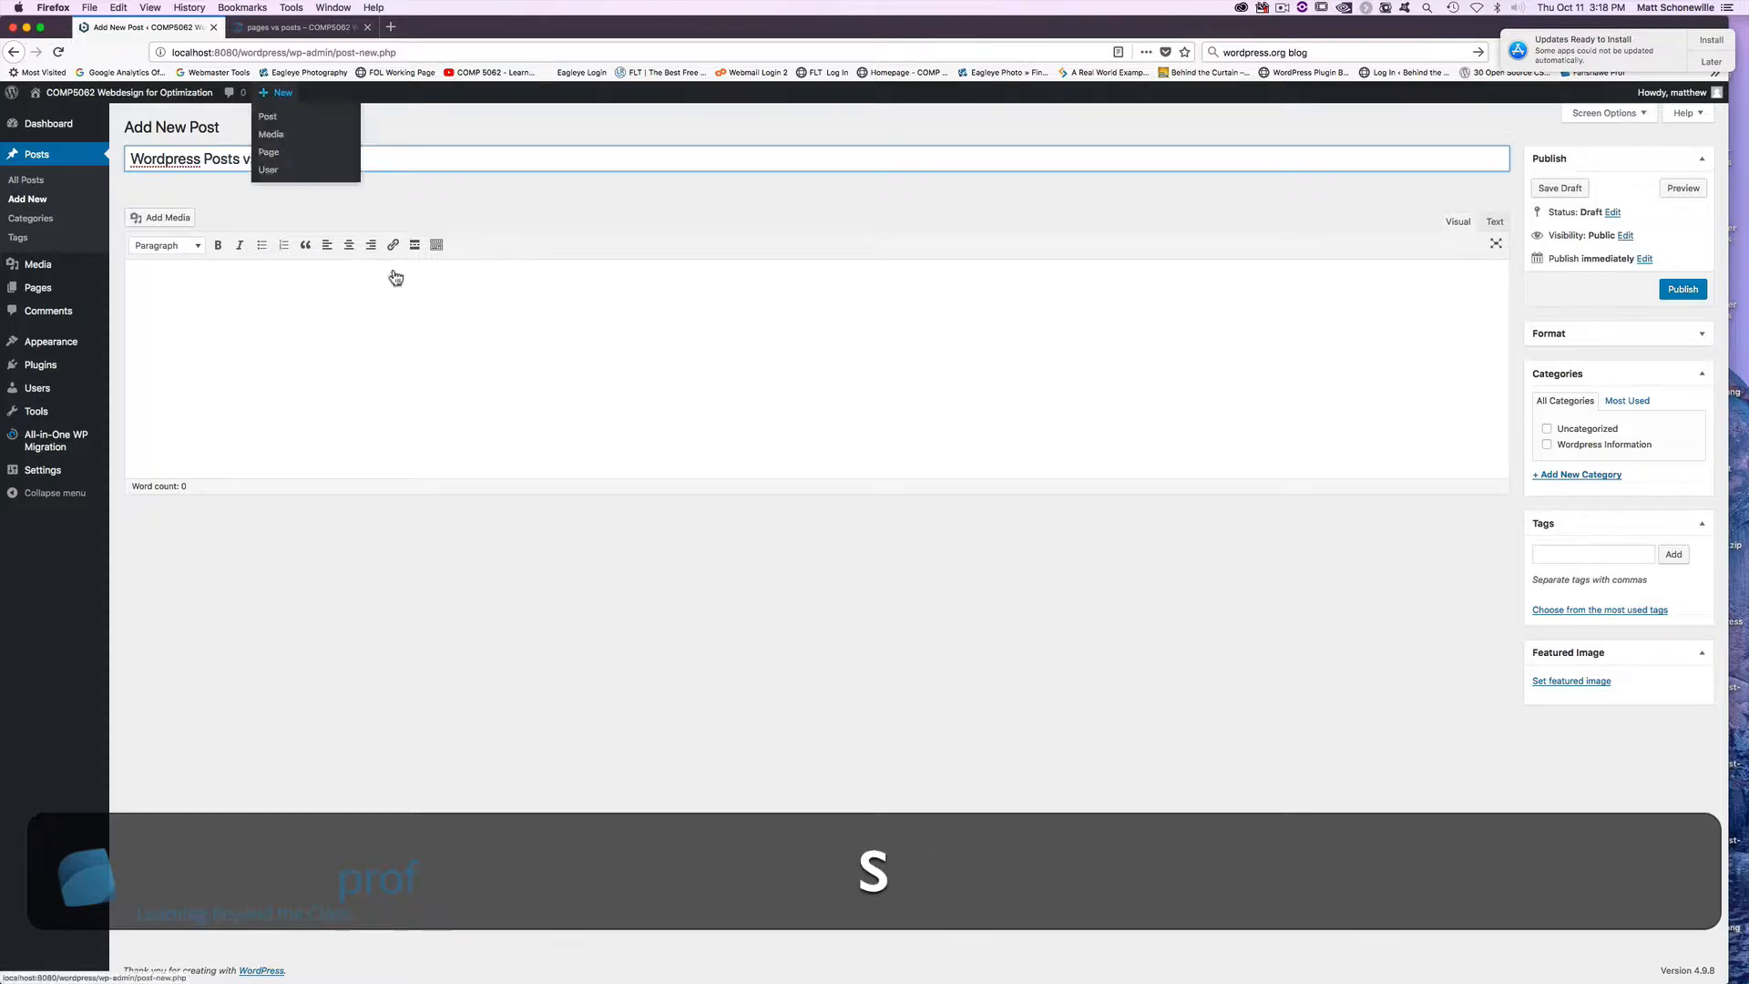
left_click(269, 158)
key("BackSpace")
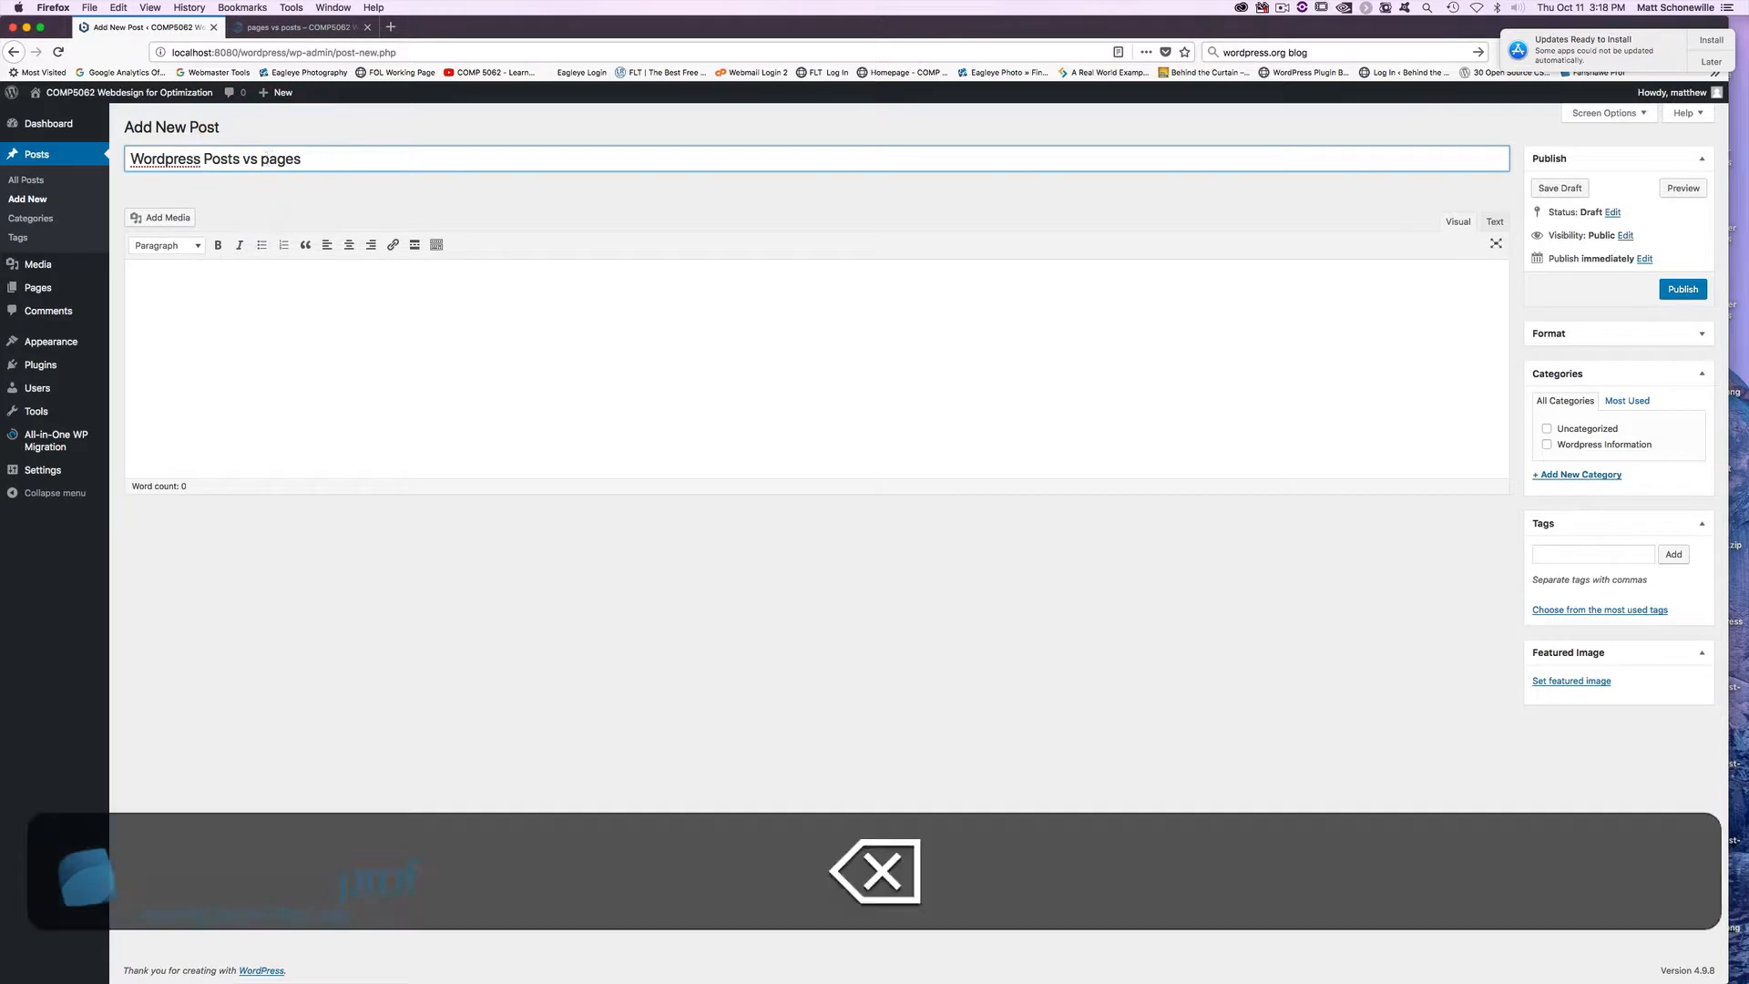
type("P")
- Paste the copied Posts vs Pages article into the post body
left_click(258, 285)
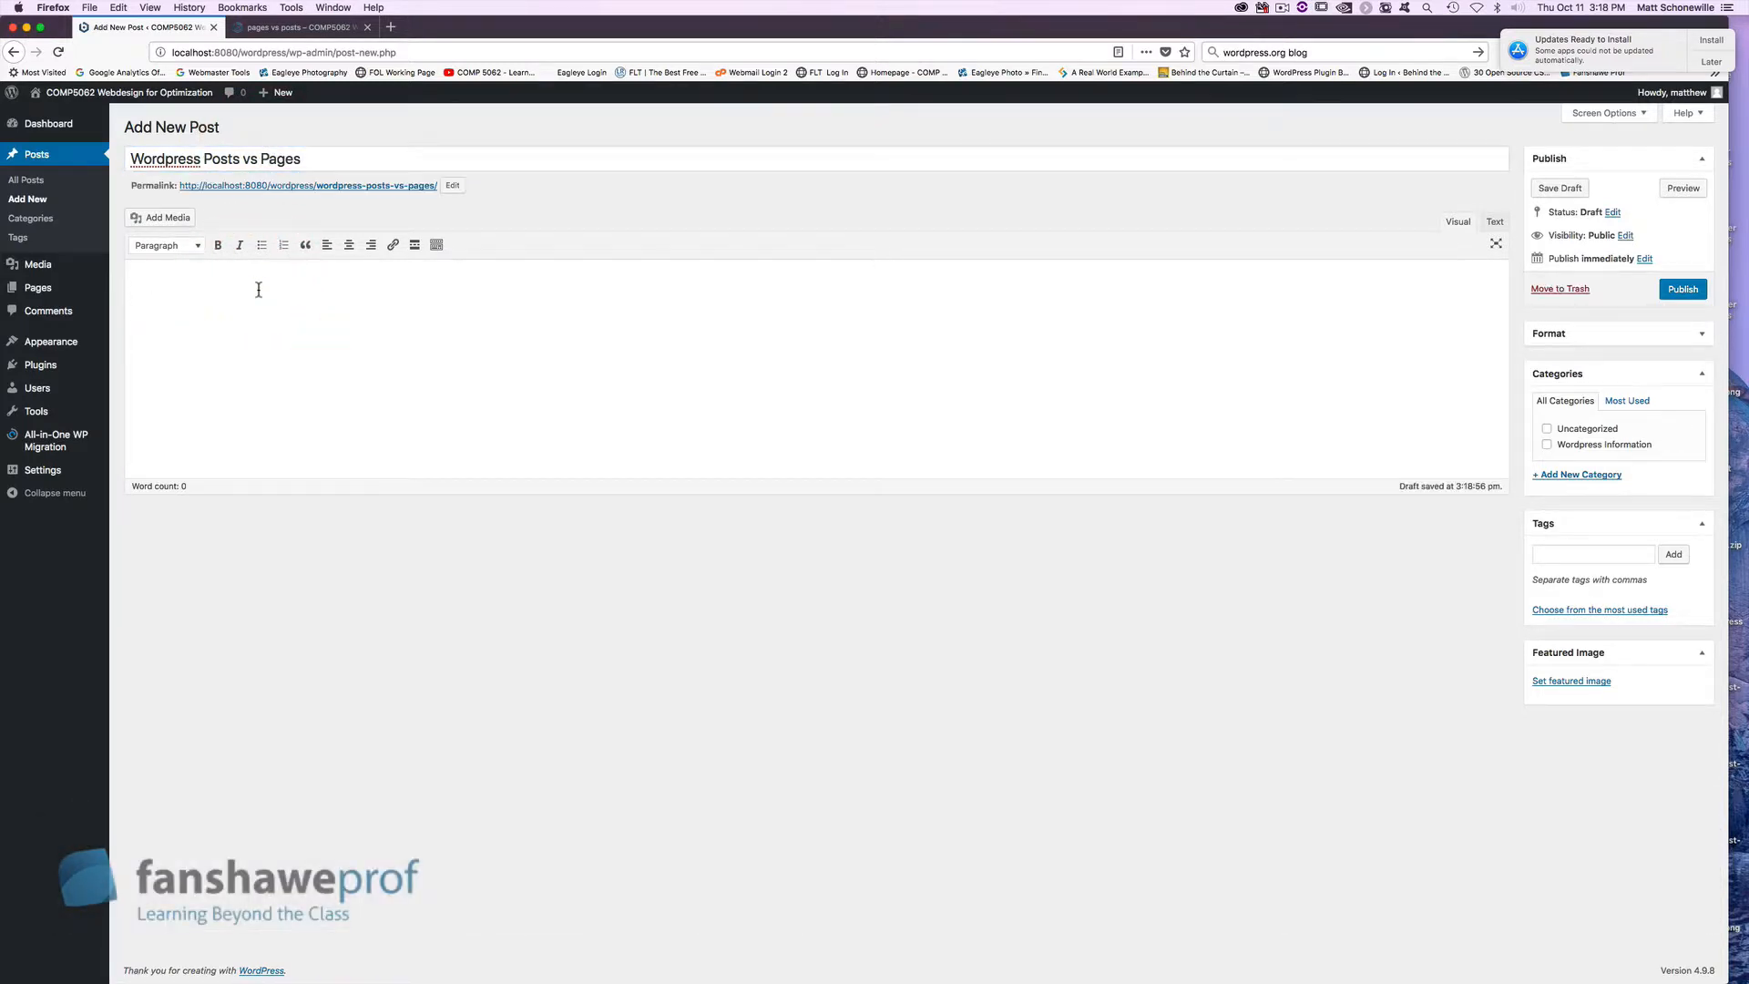
key("super+v")
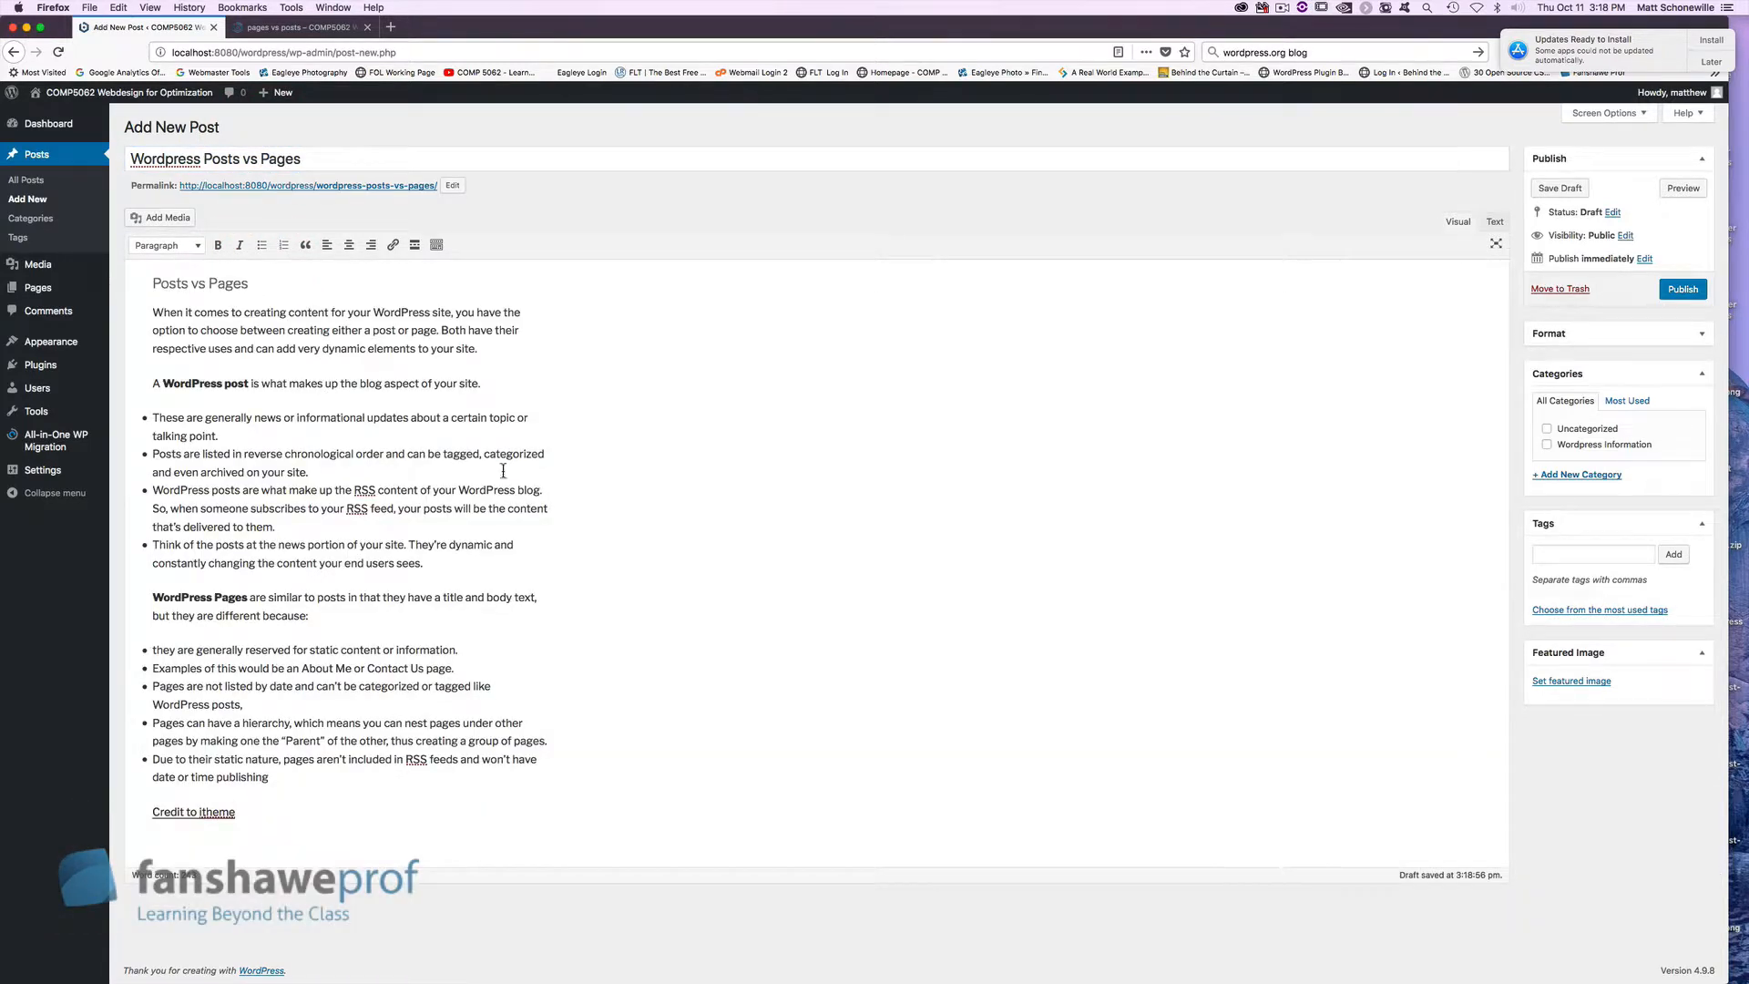
left_click(503, 471)
- Examine the formatting of the "Posts vs Pages" heading in the visual view and its HTML markup in the text view
left_click(220, 285)
left_click_drag(248, 283, 145, 281)
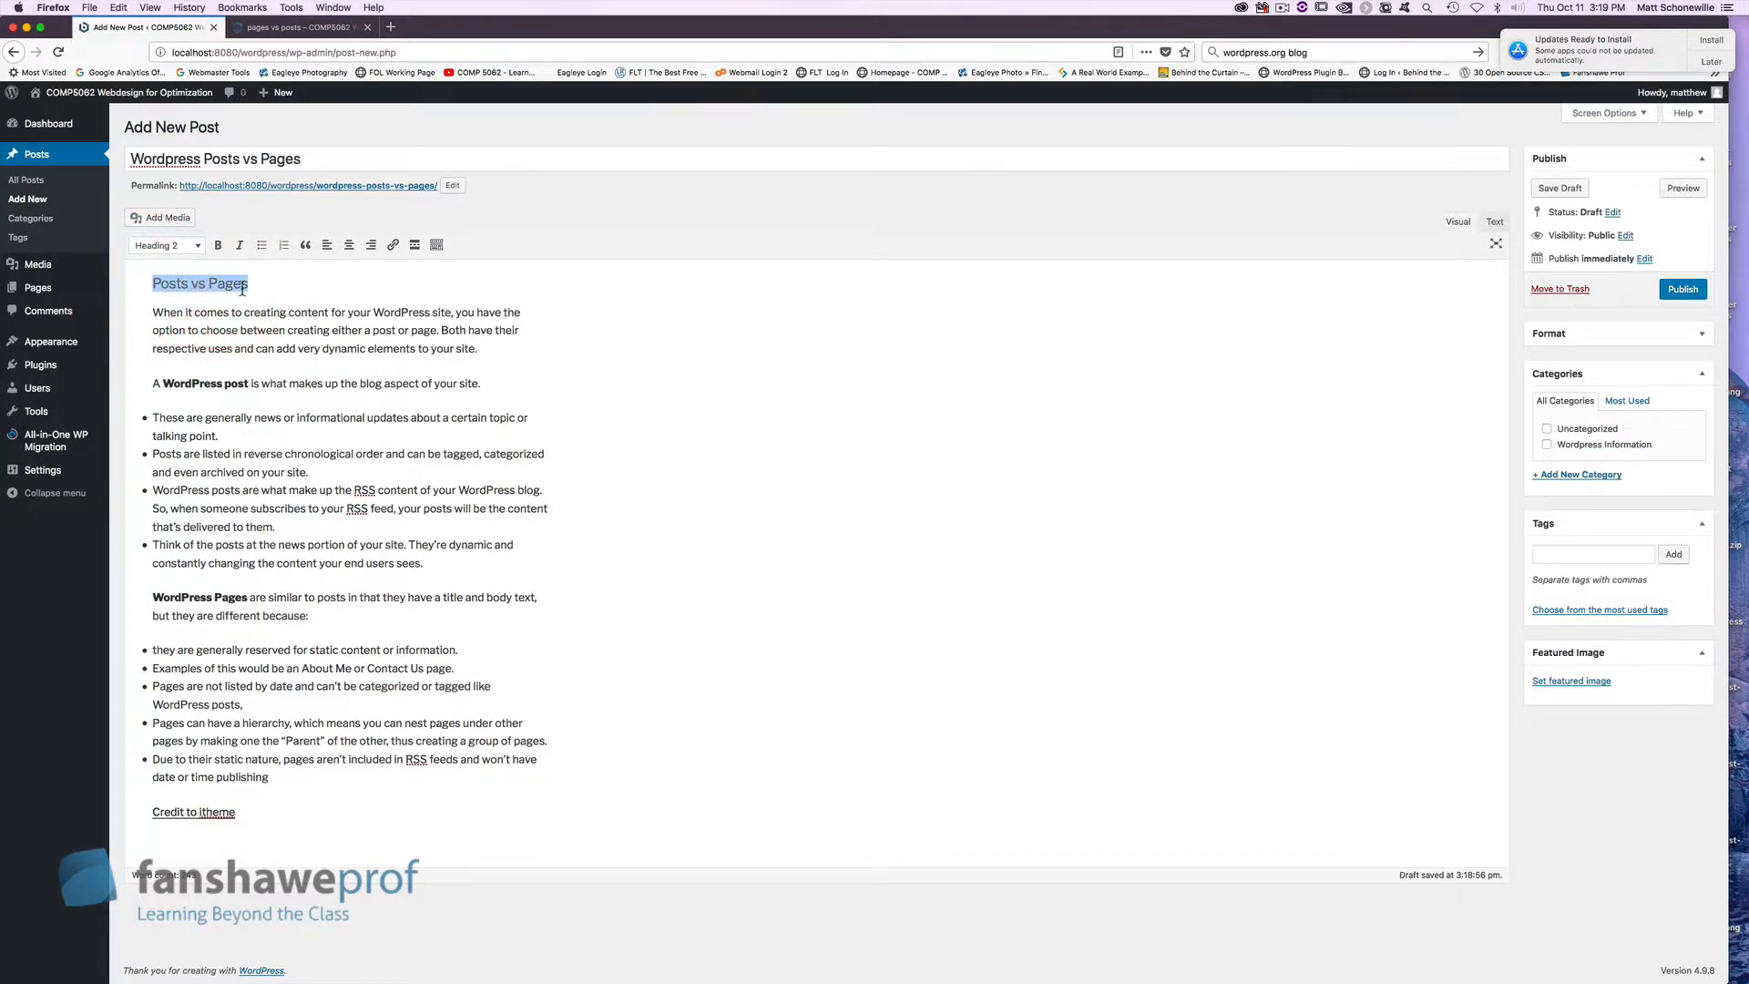
left_click(278, 285)
left_click_drag(264, 283, 143, 285)
left_click(250, 283)
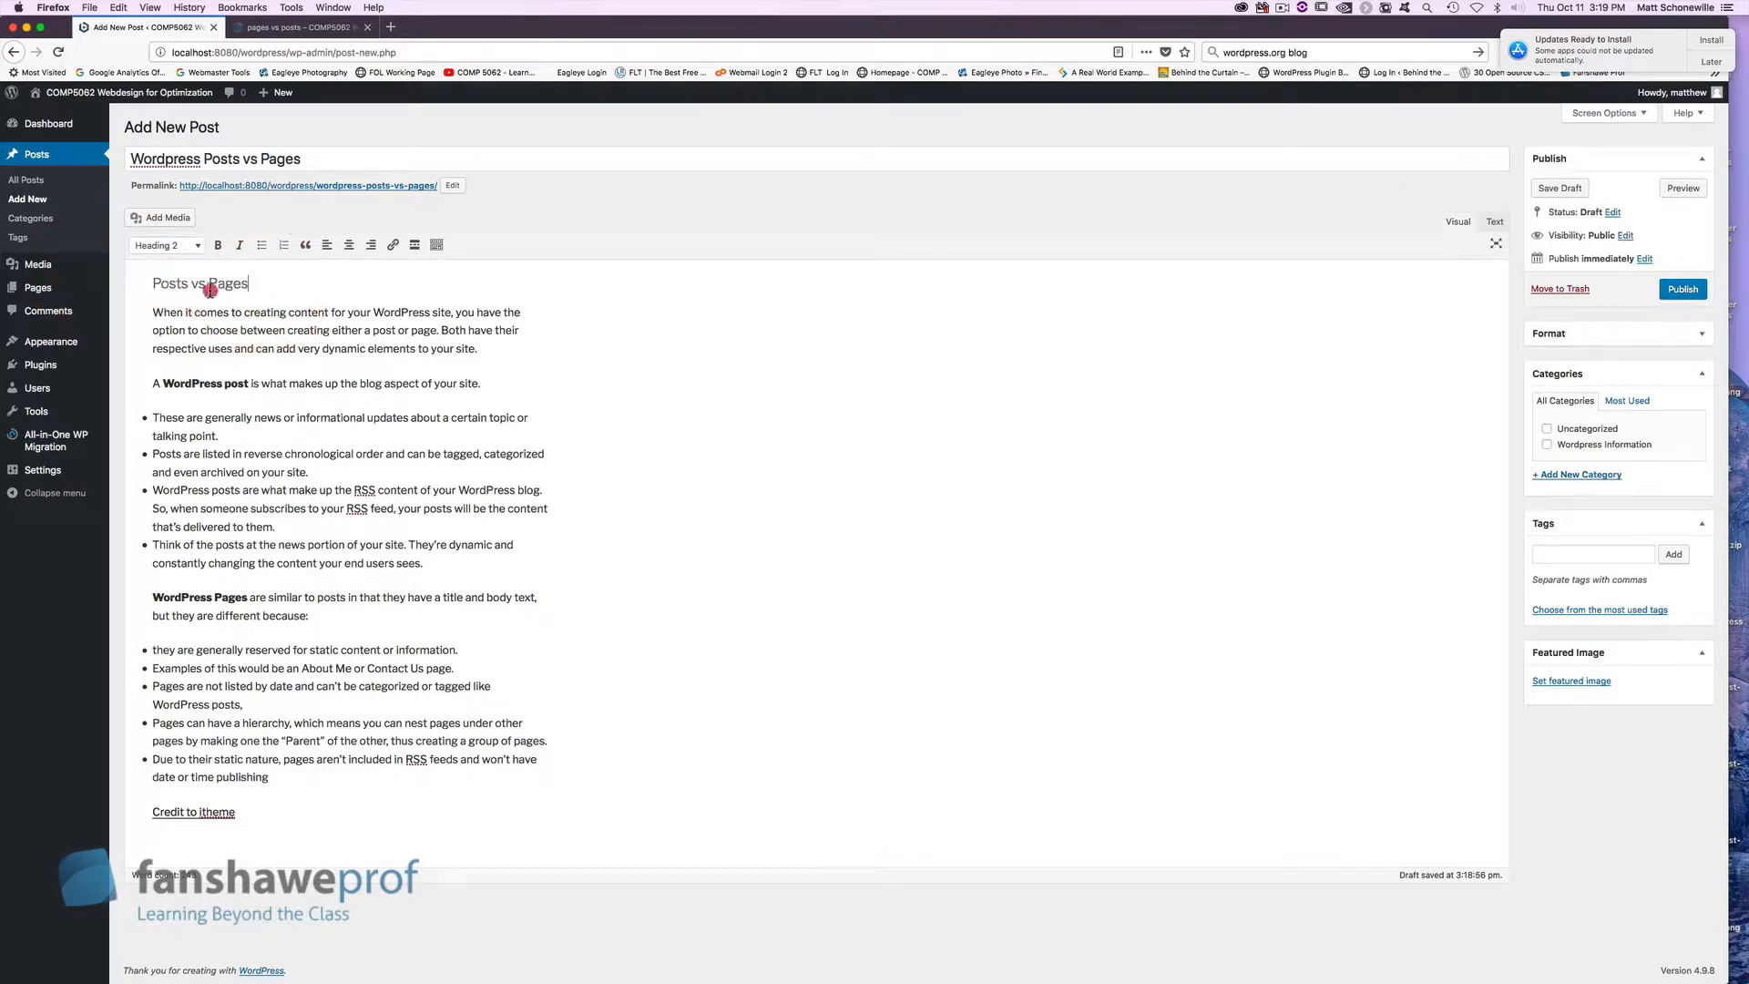
left_click_drag(209, 290, 142, 280)
left_click(1494, 222)
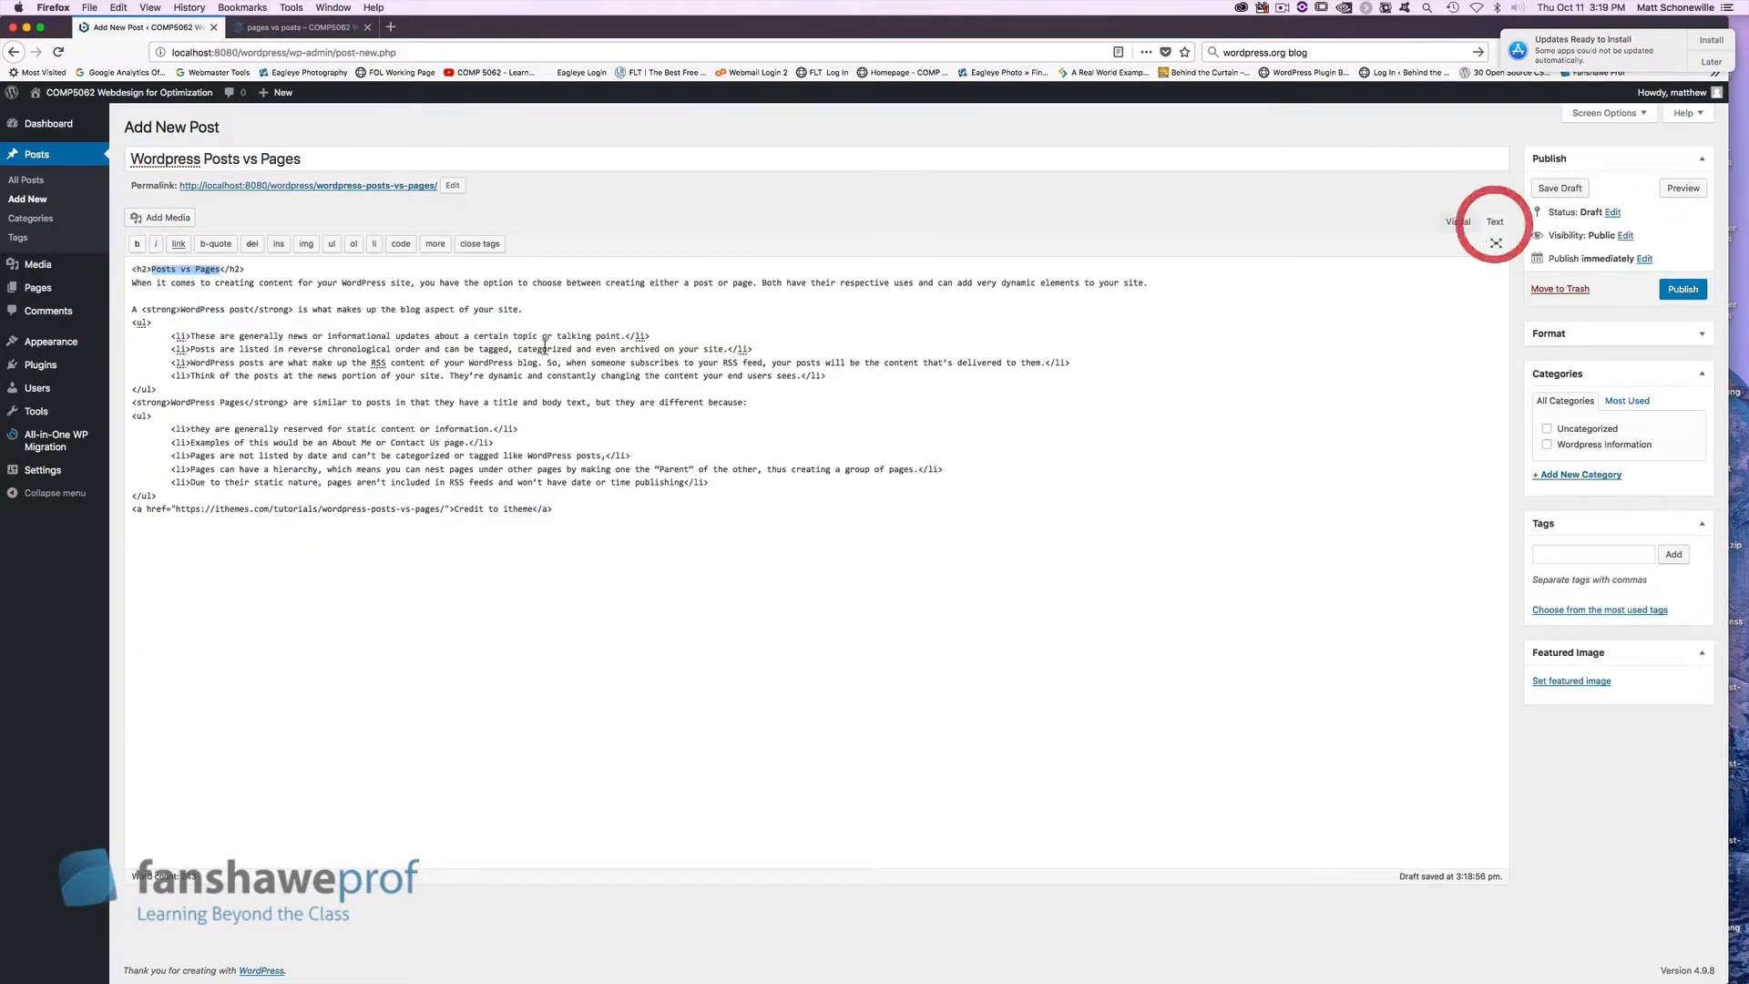
left_click_drag(246, 312, 133, 270)
left_click(249, 272)
left_click(269, 279)
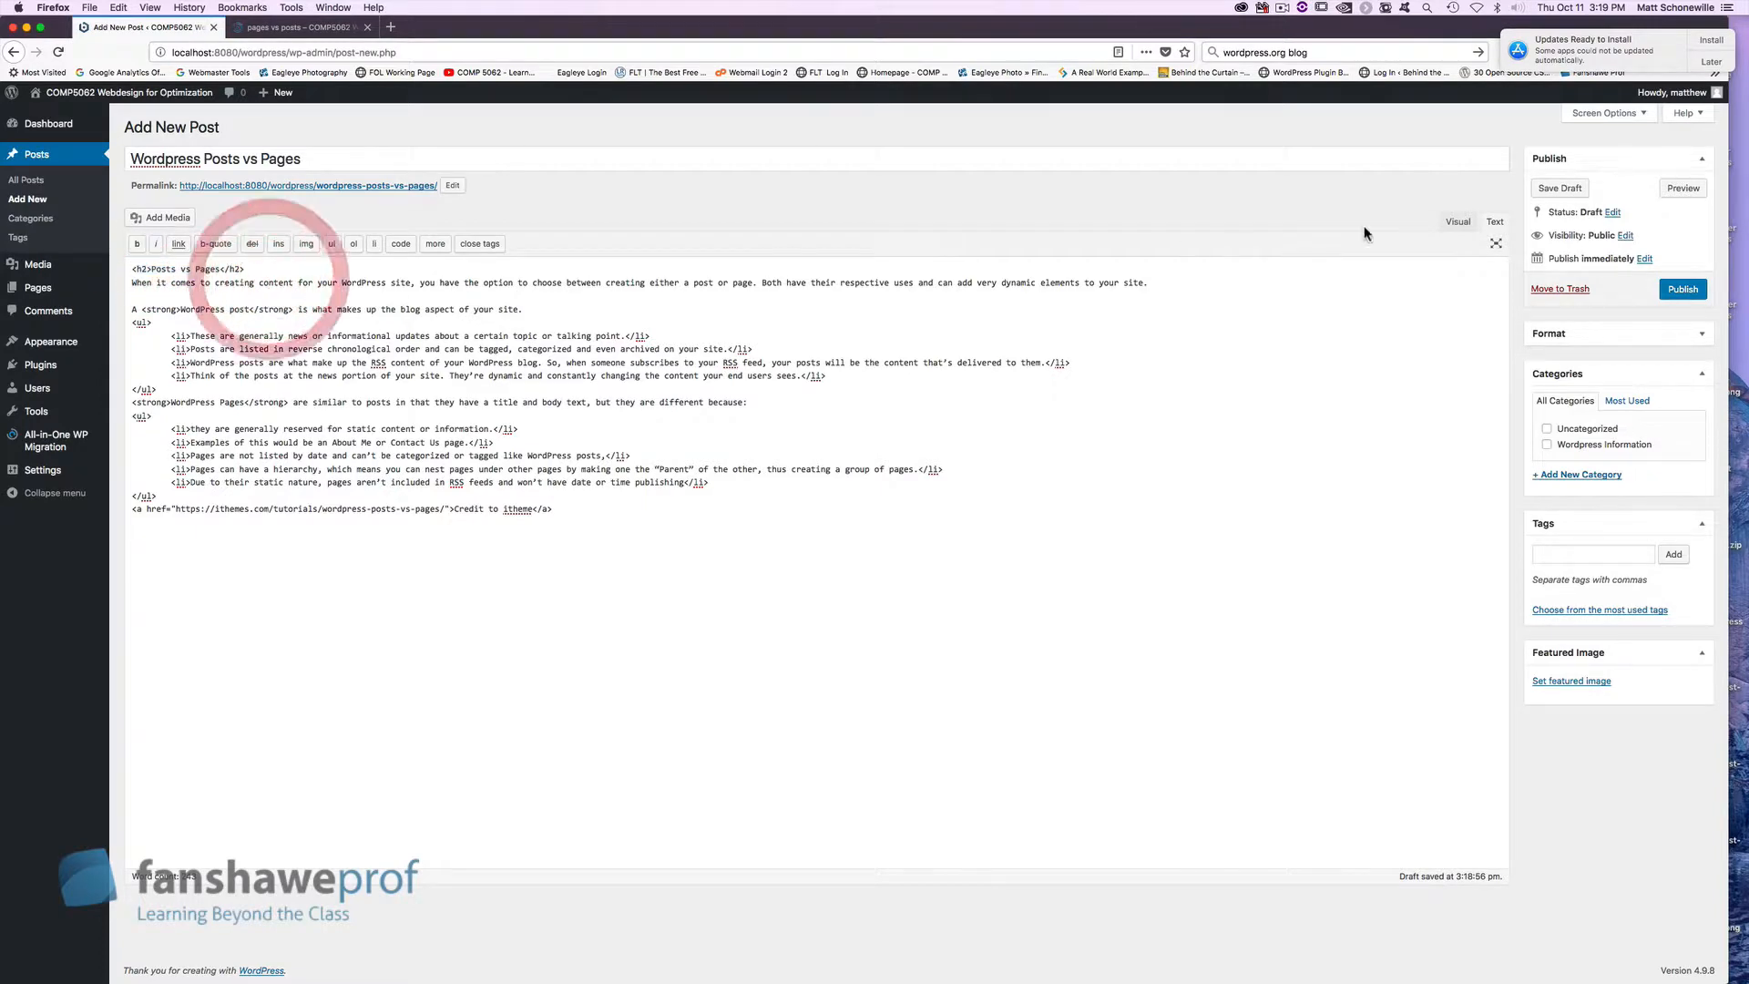
left_click(1458, 221)
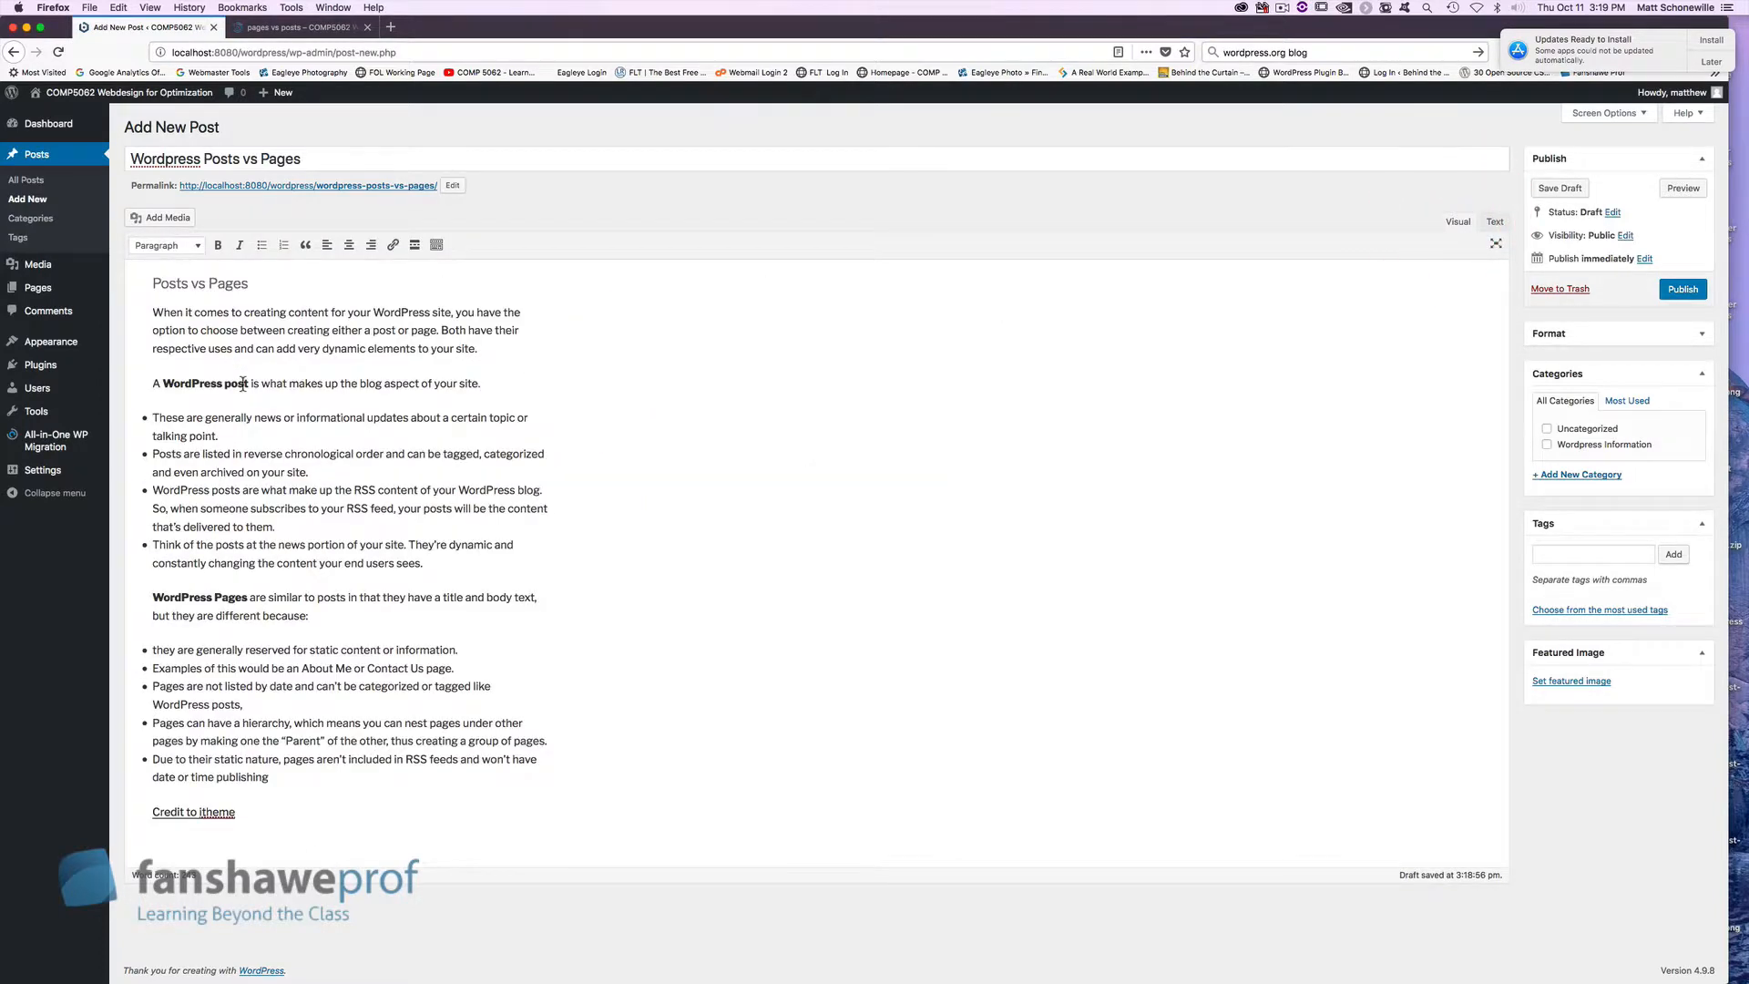
- Inspect the bold "WordPress post" text and the link address behind "Credit to itheme"
left_click_drag(244, 383, 162, 383)
left_click(363, 393)
left_click(283, 819)
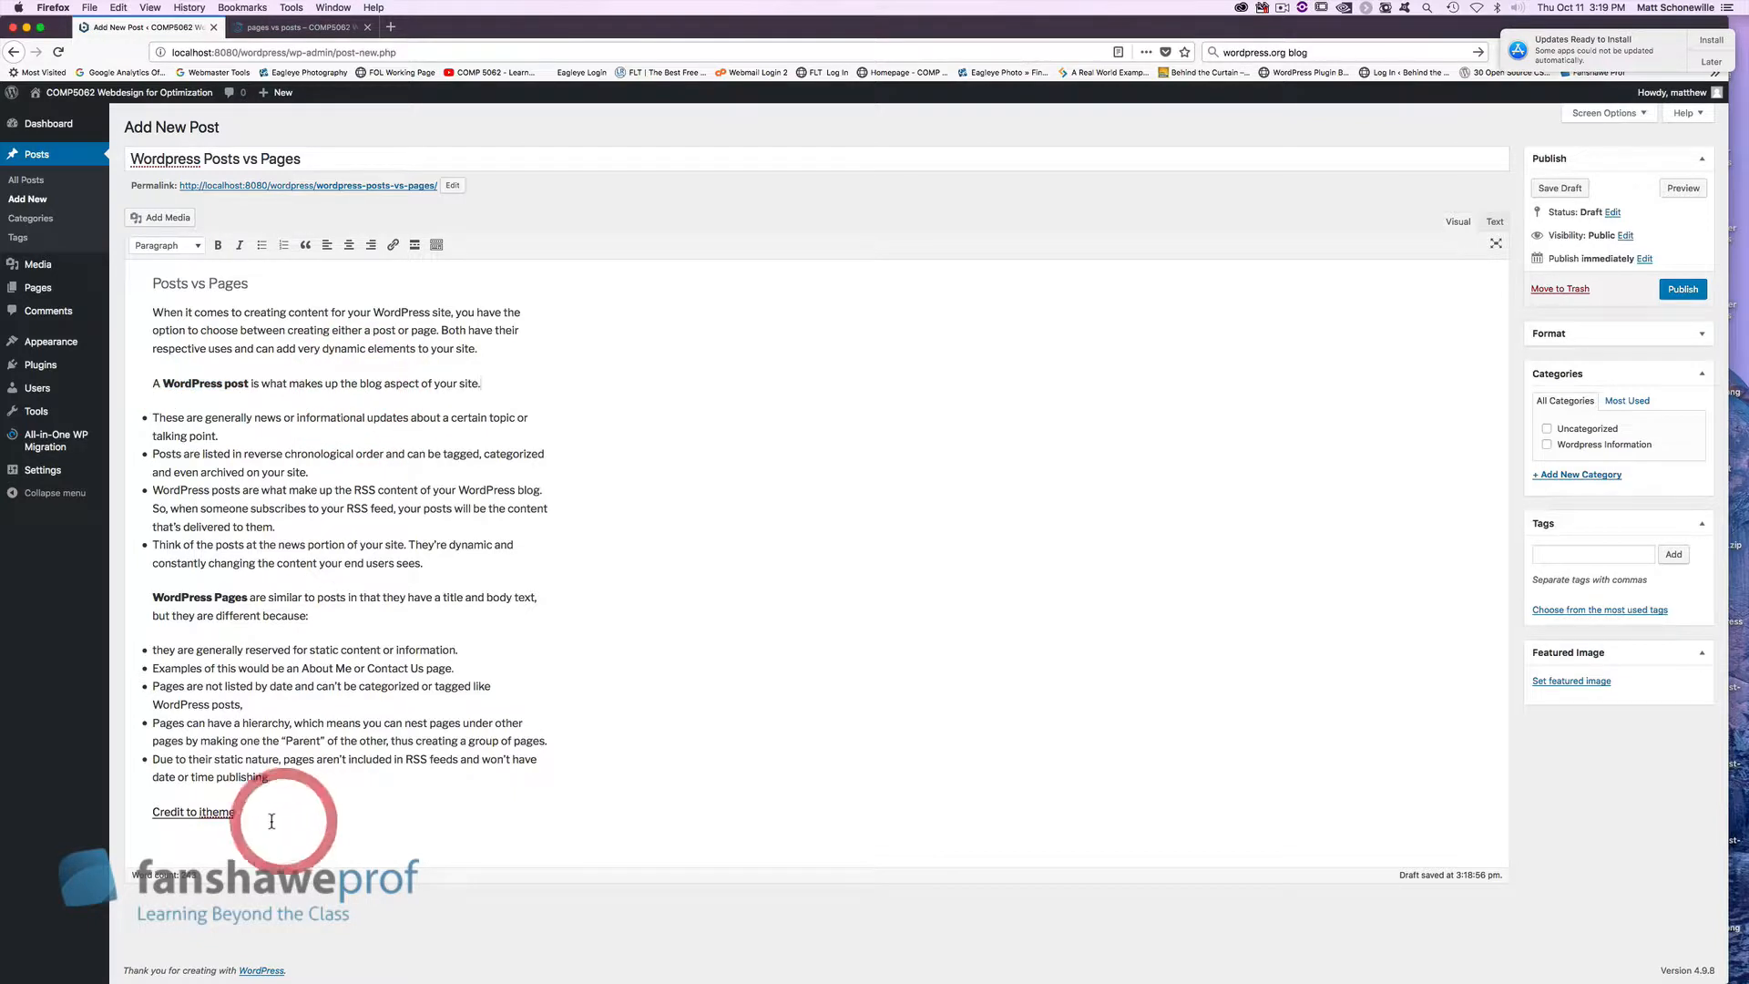
triple_click(178, 811)
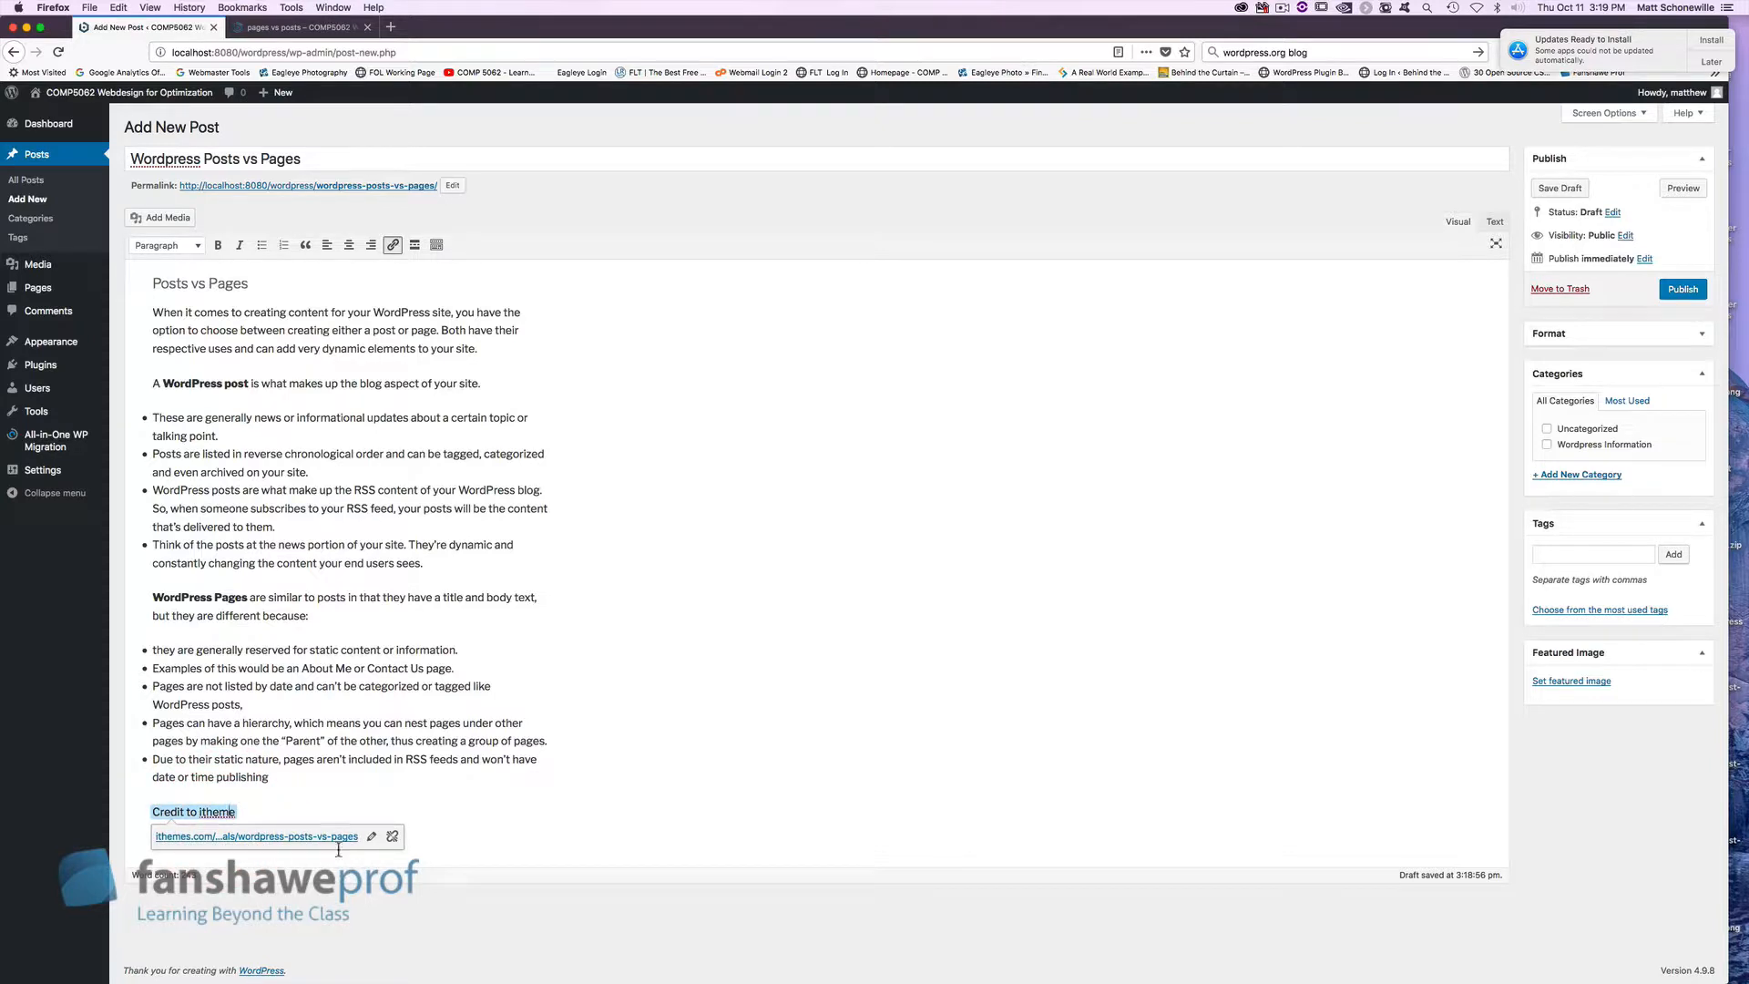
left_click(490, 820)
left_click(814, 510)
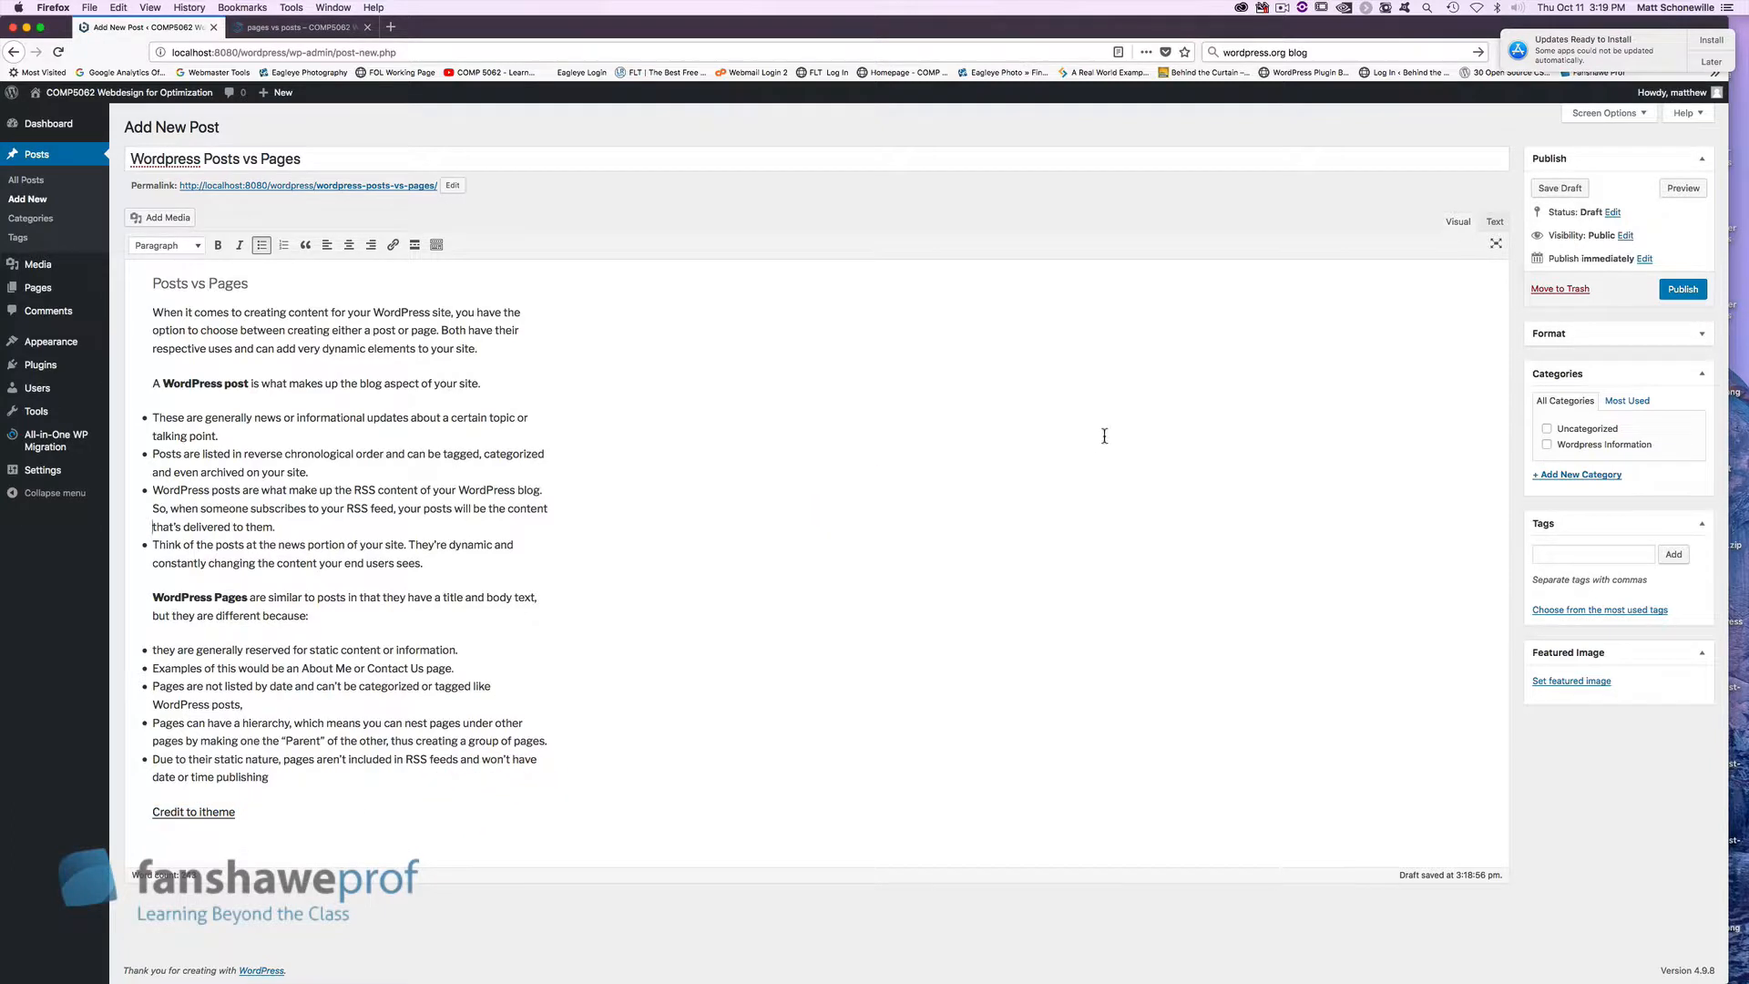
- Insert ascend_free_product.jpg from the media library on a new line above the "Posts vs Pages" heading
left_click(334, 311)
left_click(158, 283)
key("Return")
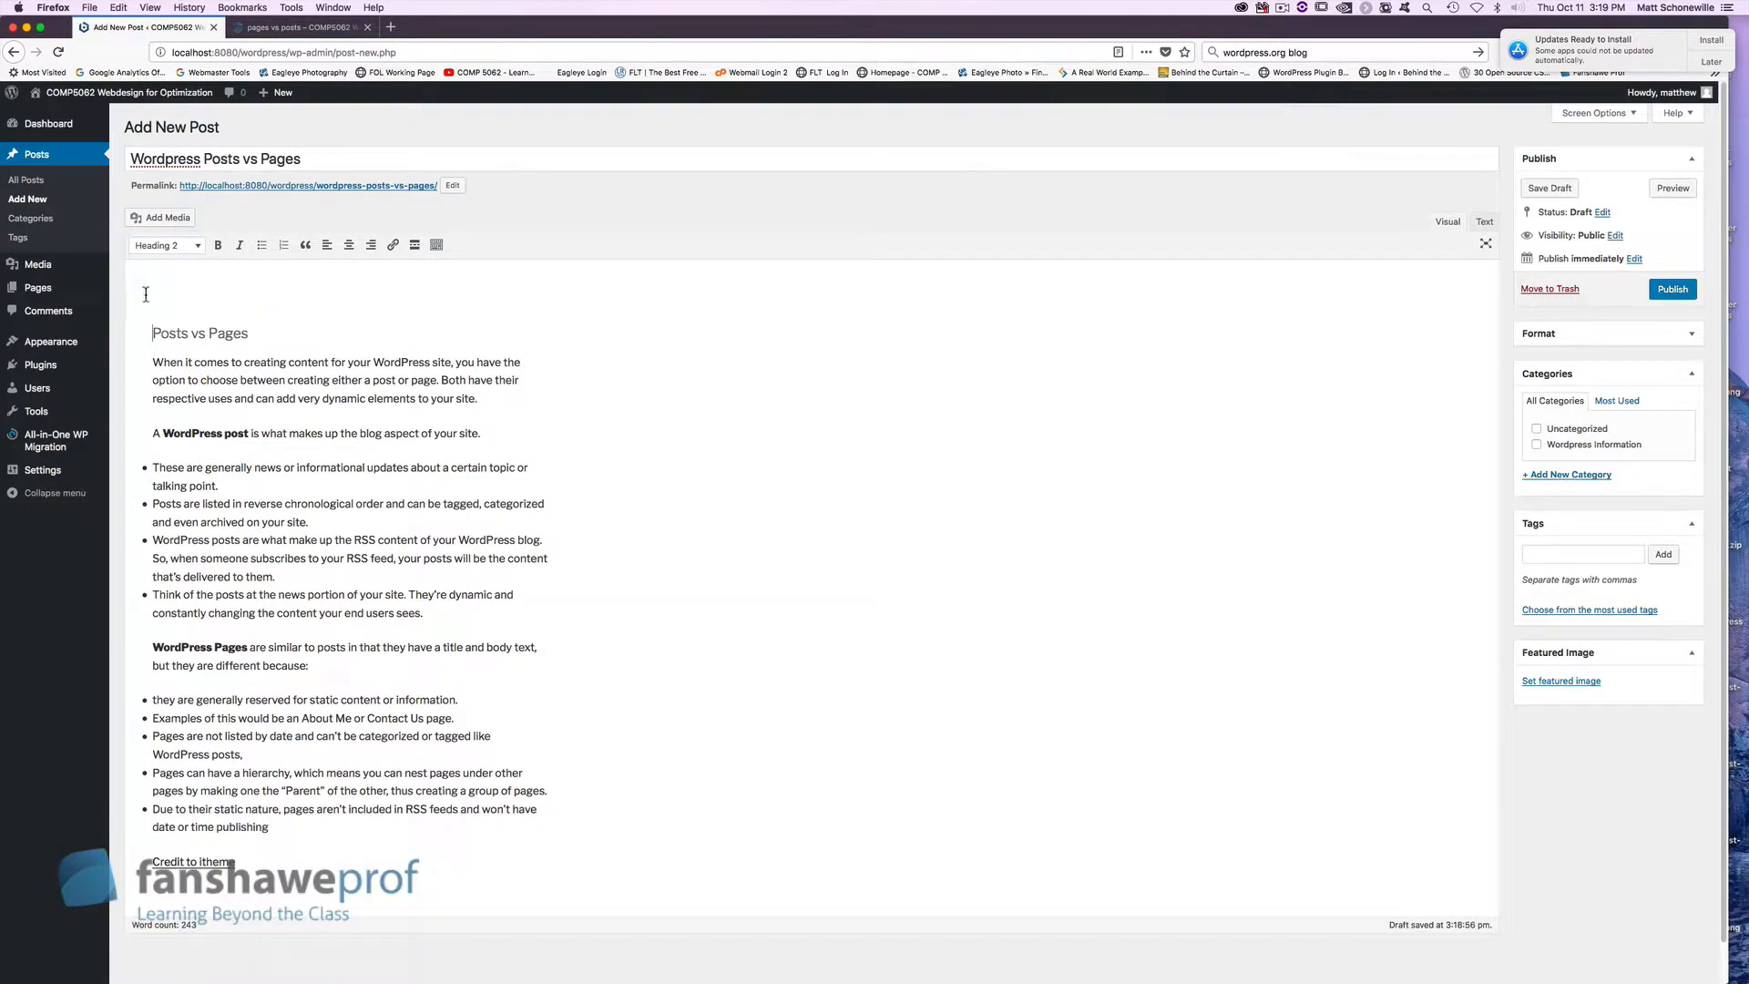
left_click(146, 291)
left_click(165, 220)
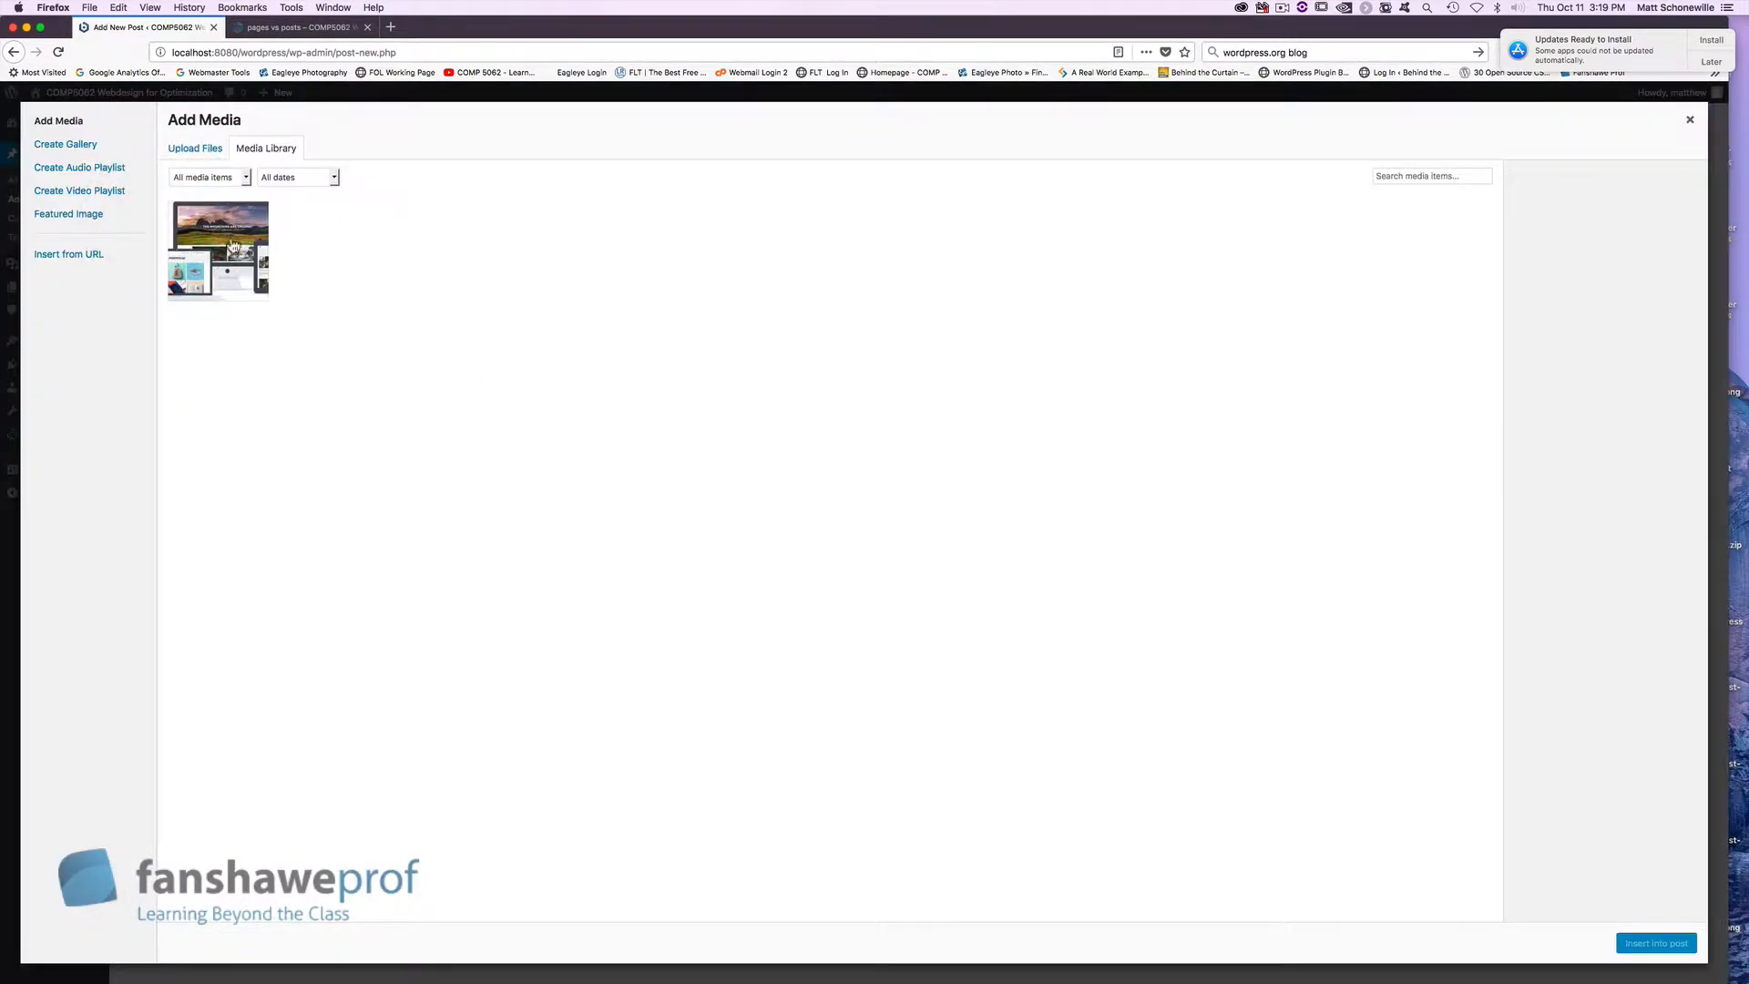
left_click(233, 244)
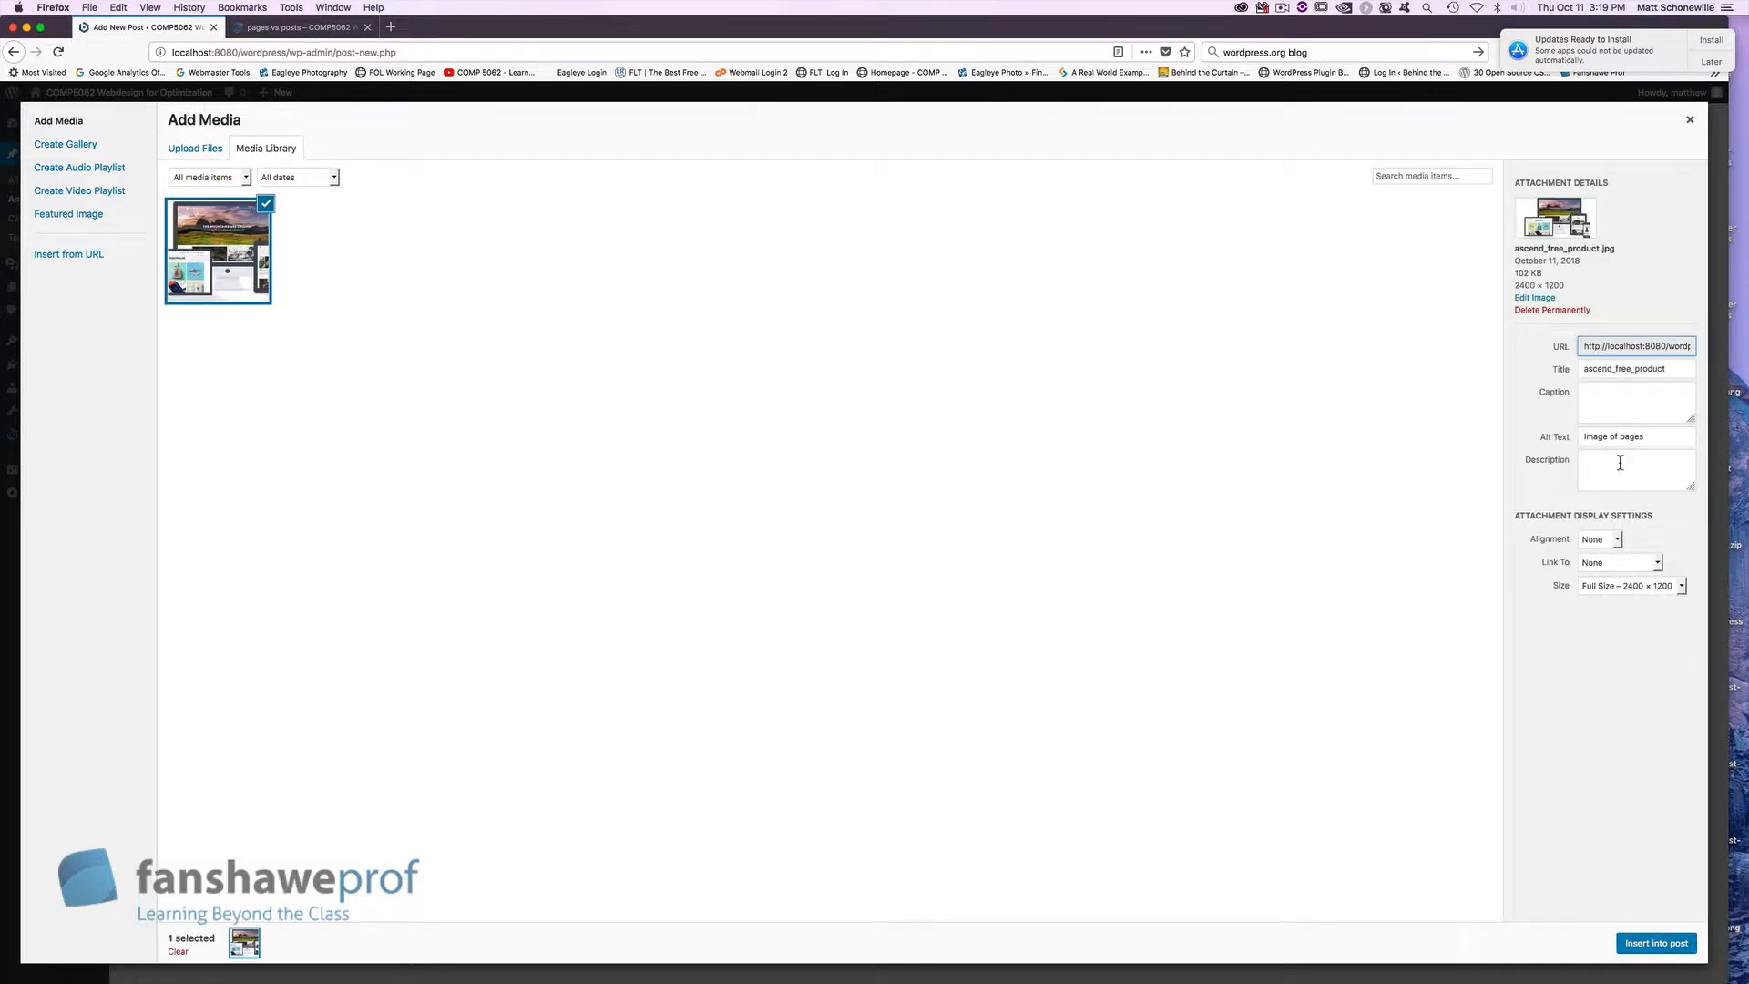
left_click(1607, 441)
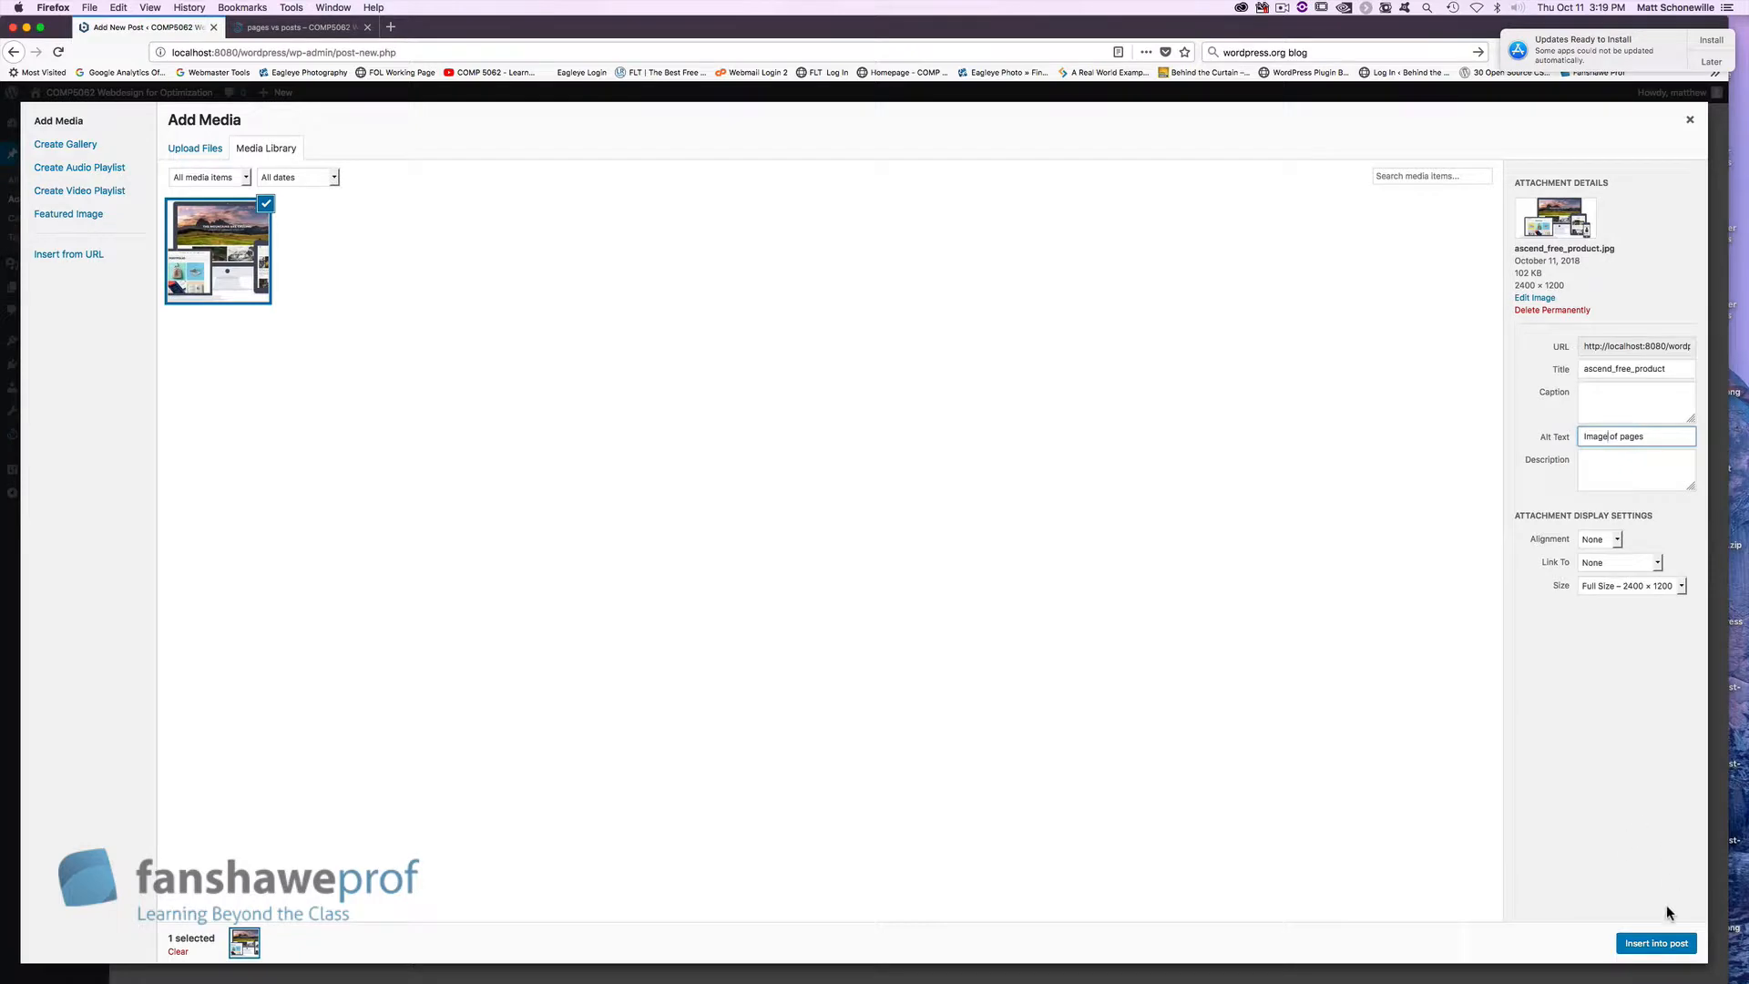
left_click(1655, 946)
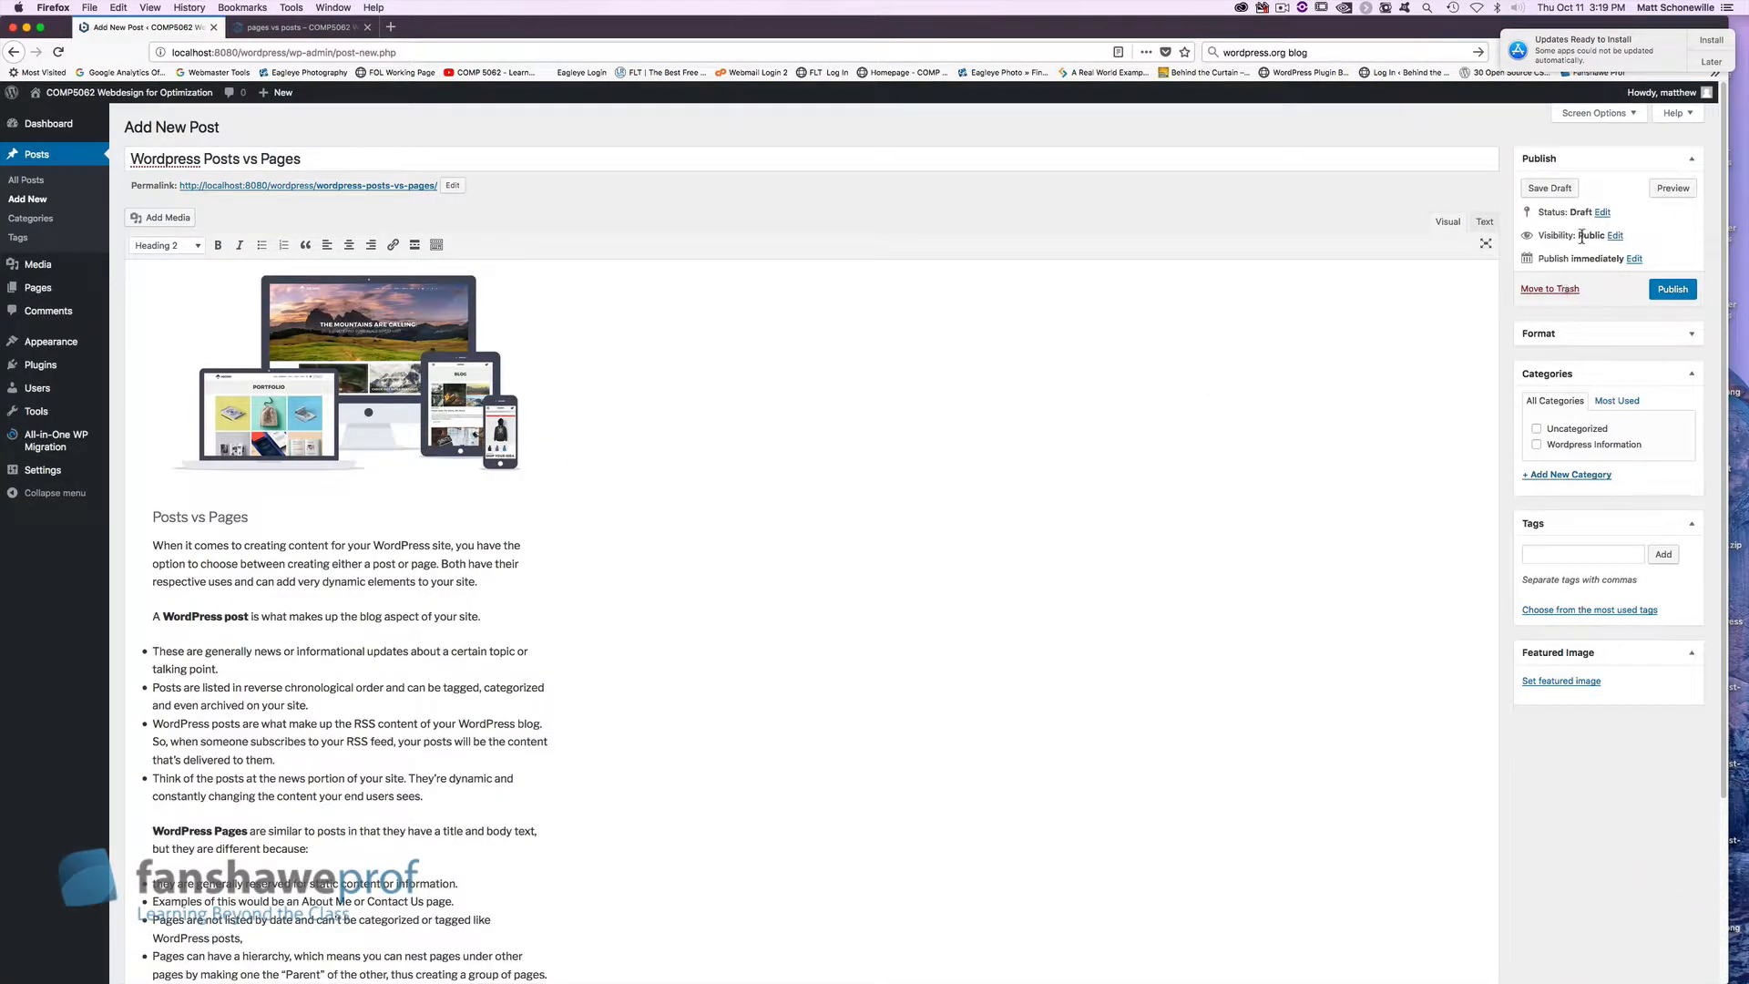
- Preview the post and examine its title, image, body text and category on the rendered page
left_click(1673, 188)
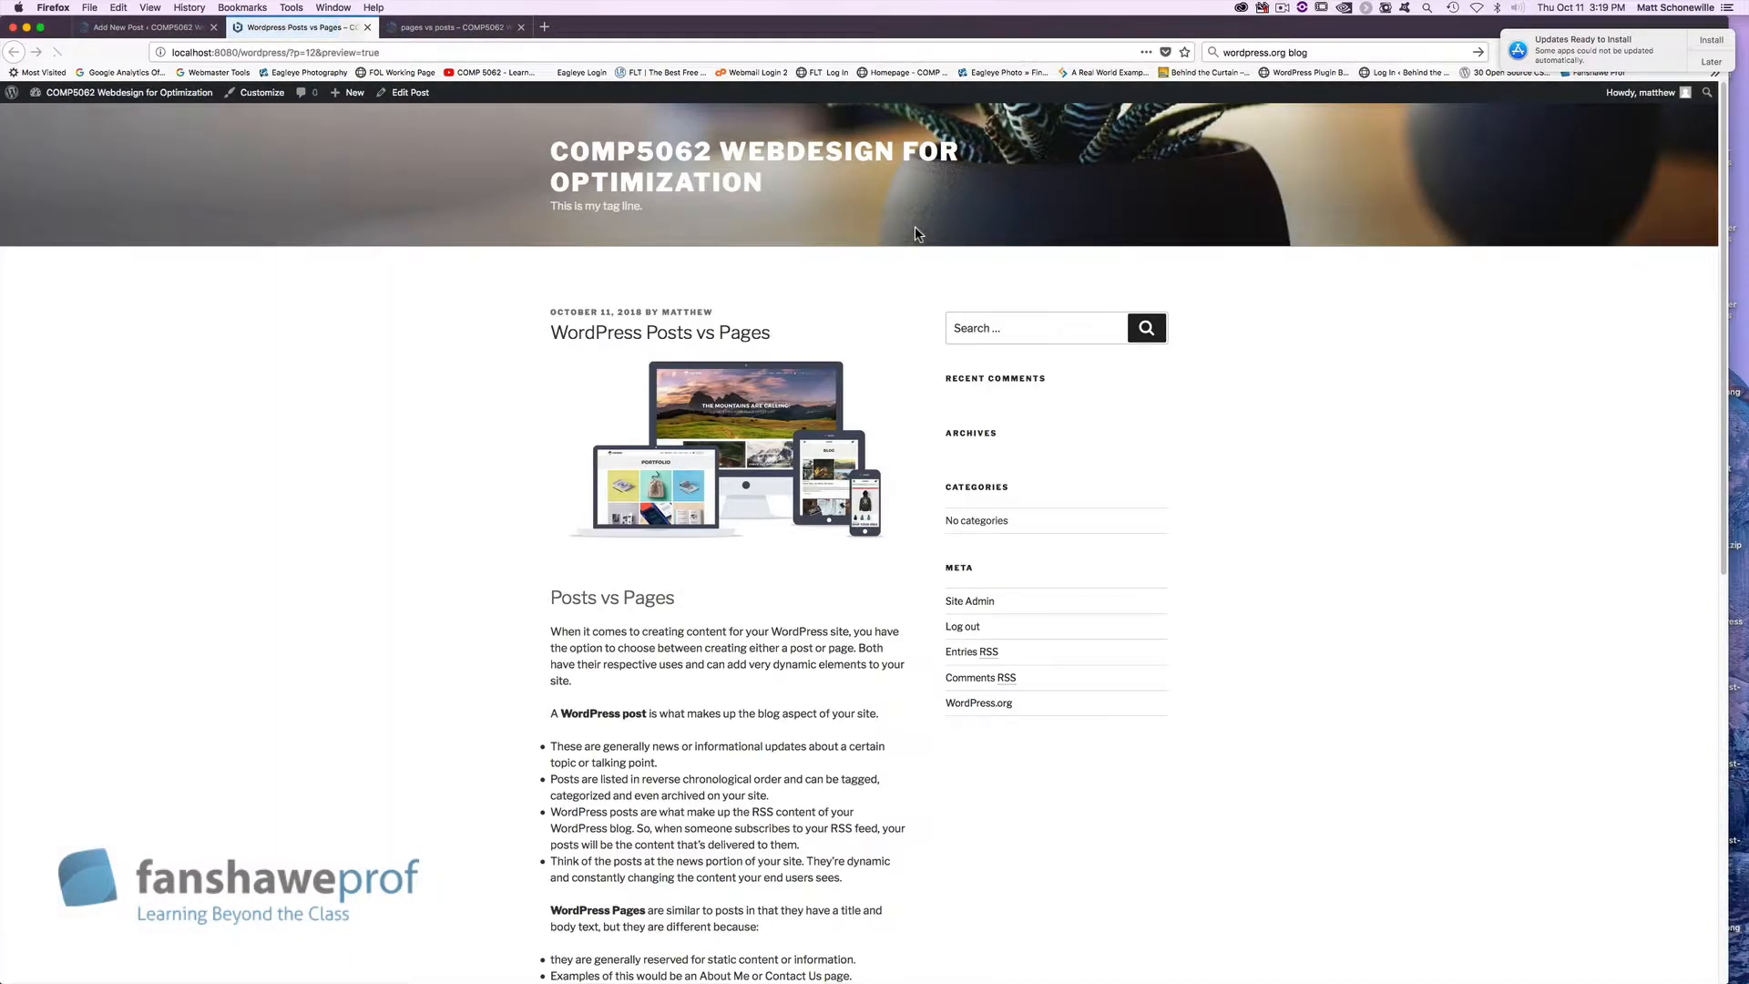
scroll(715, 413, "down", 5)
scroll(761, 331, "up", 2)
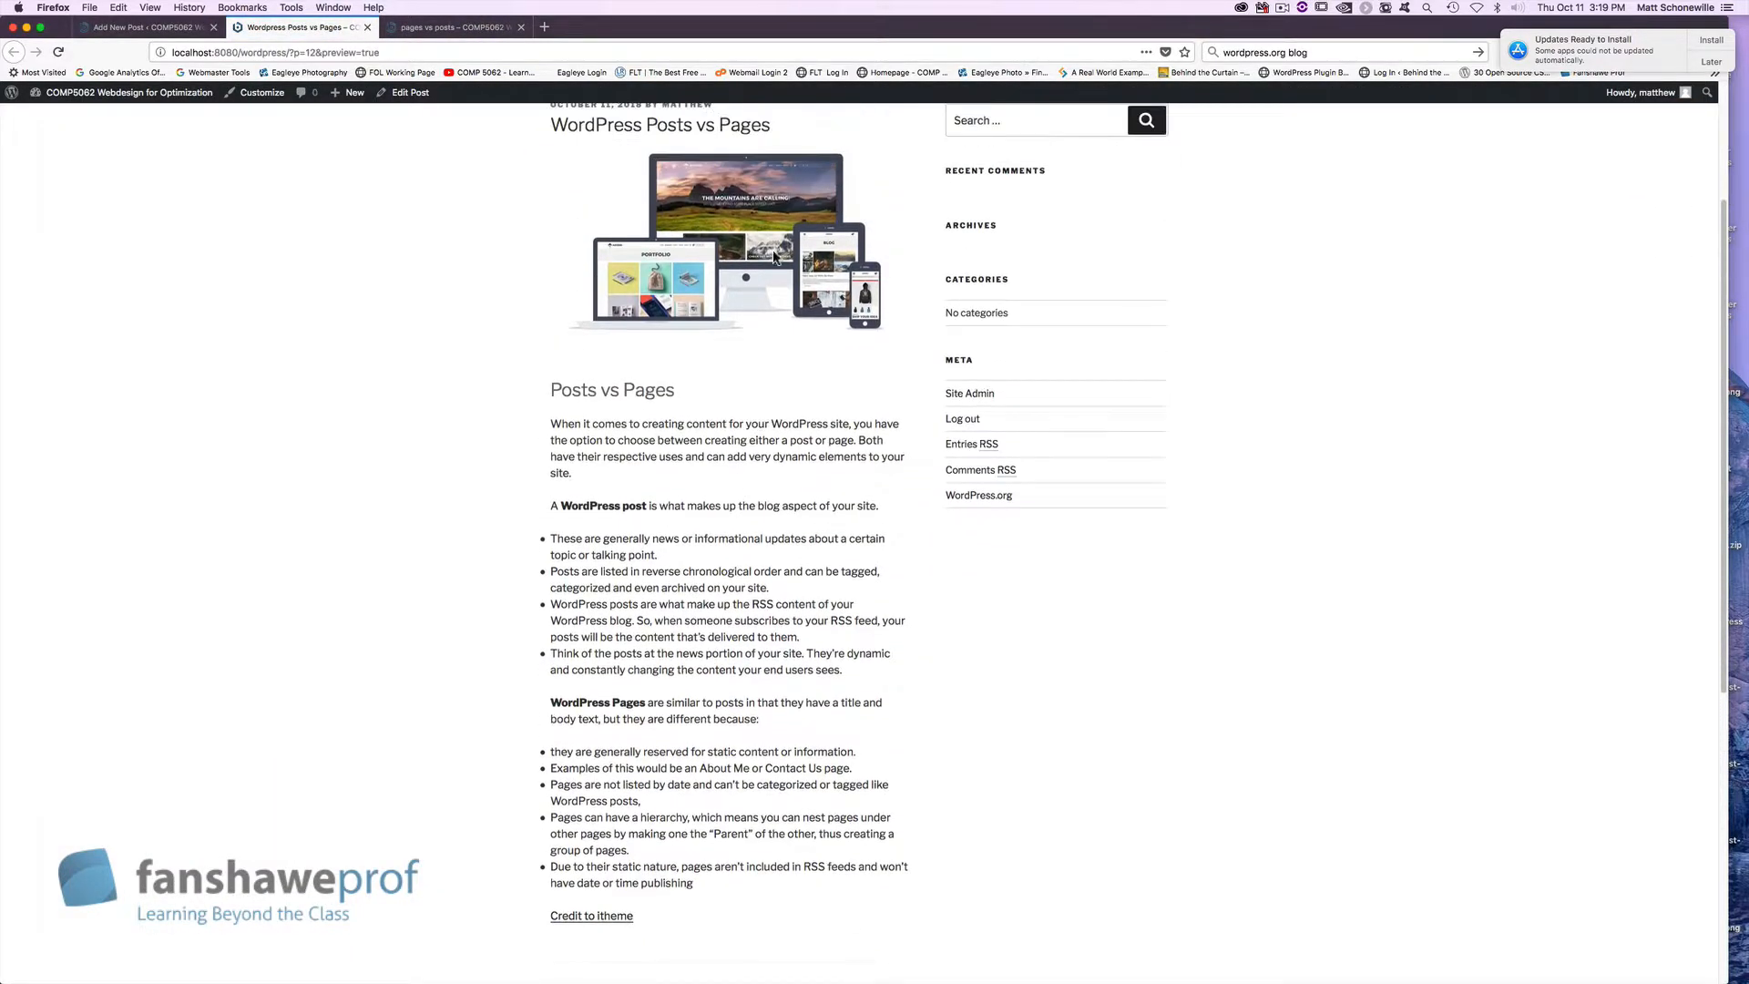
scroll(759, 332, "up", 3)
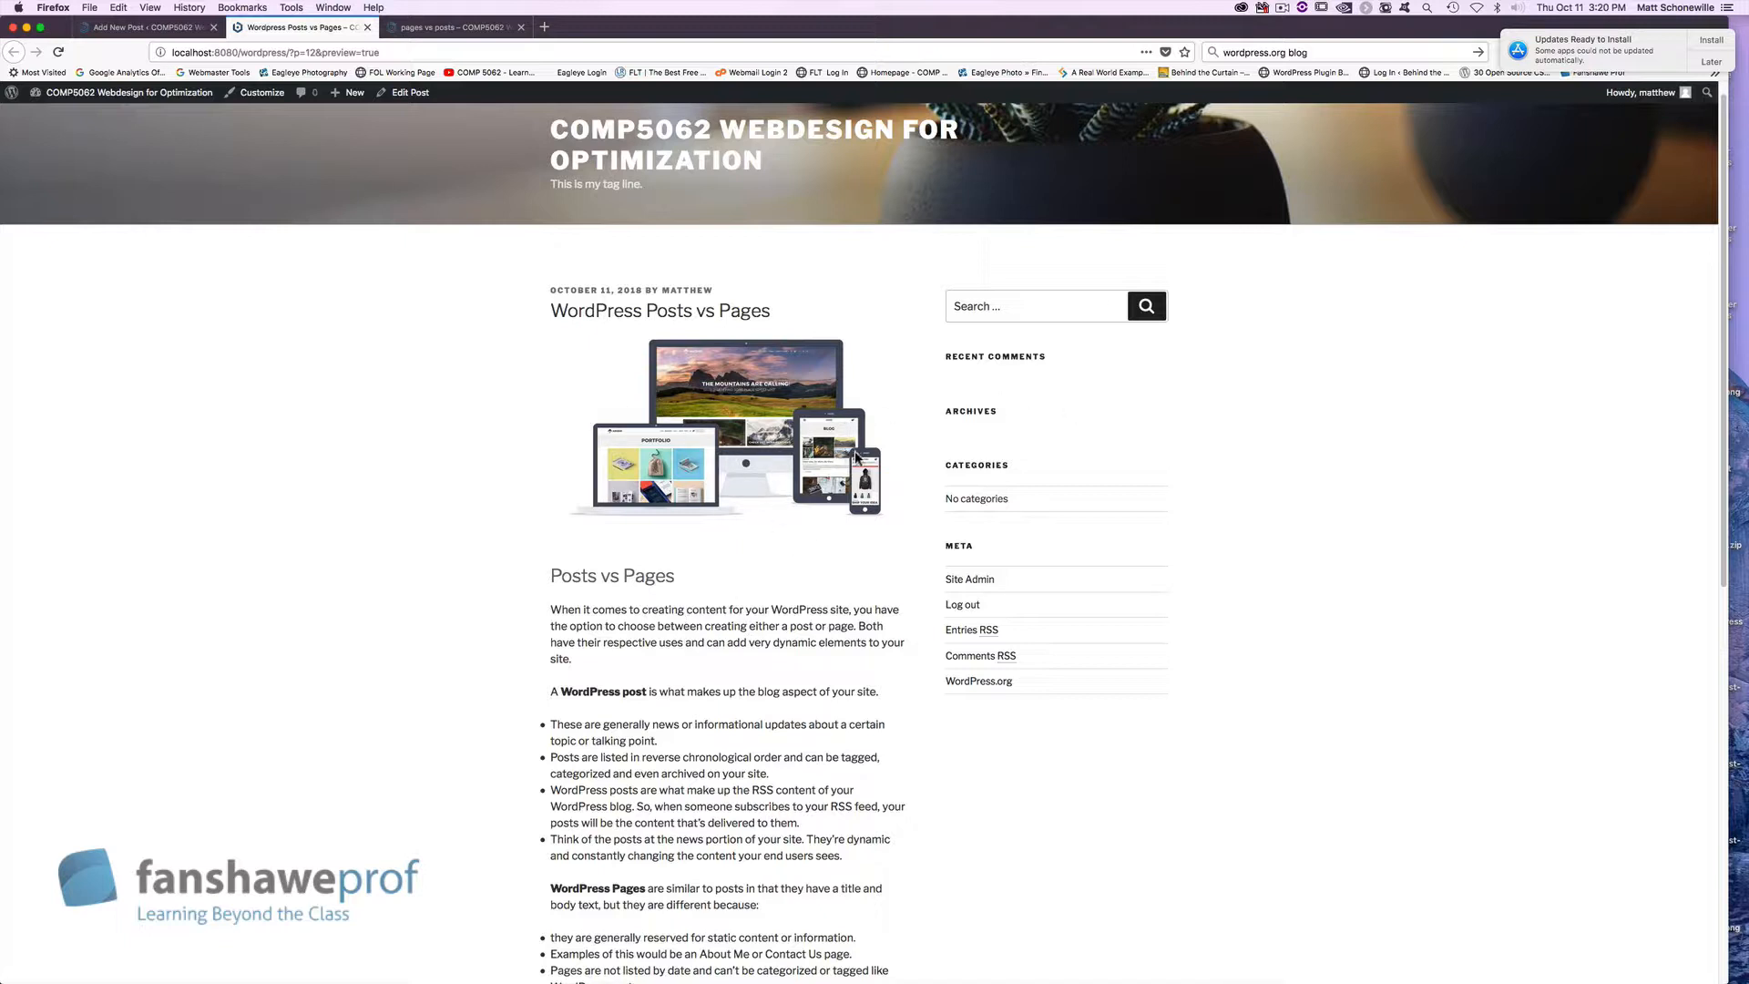
scroll(470, 531, "down", 5)
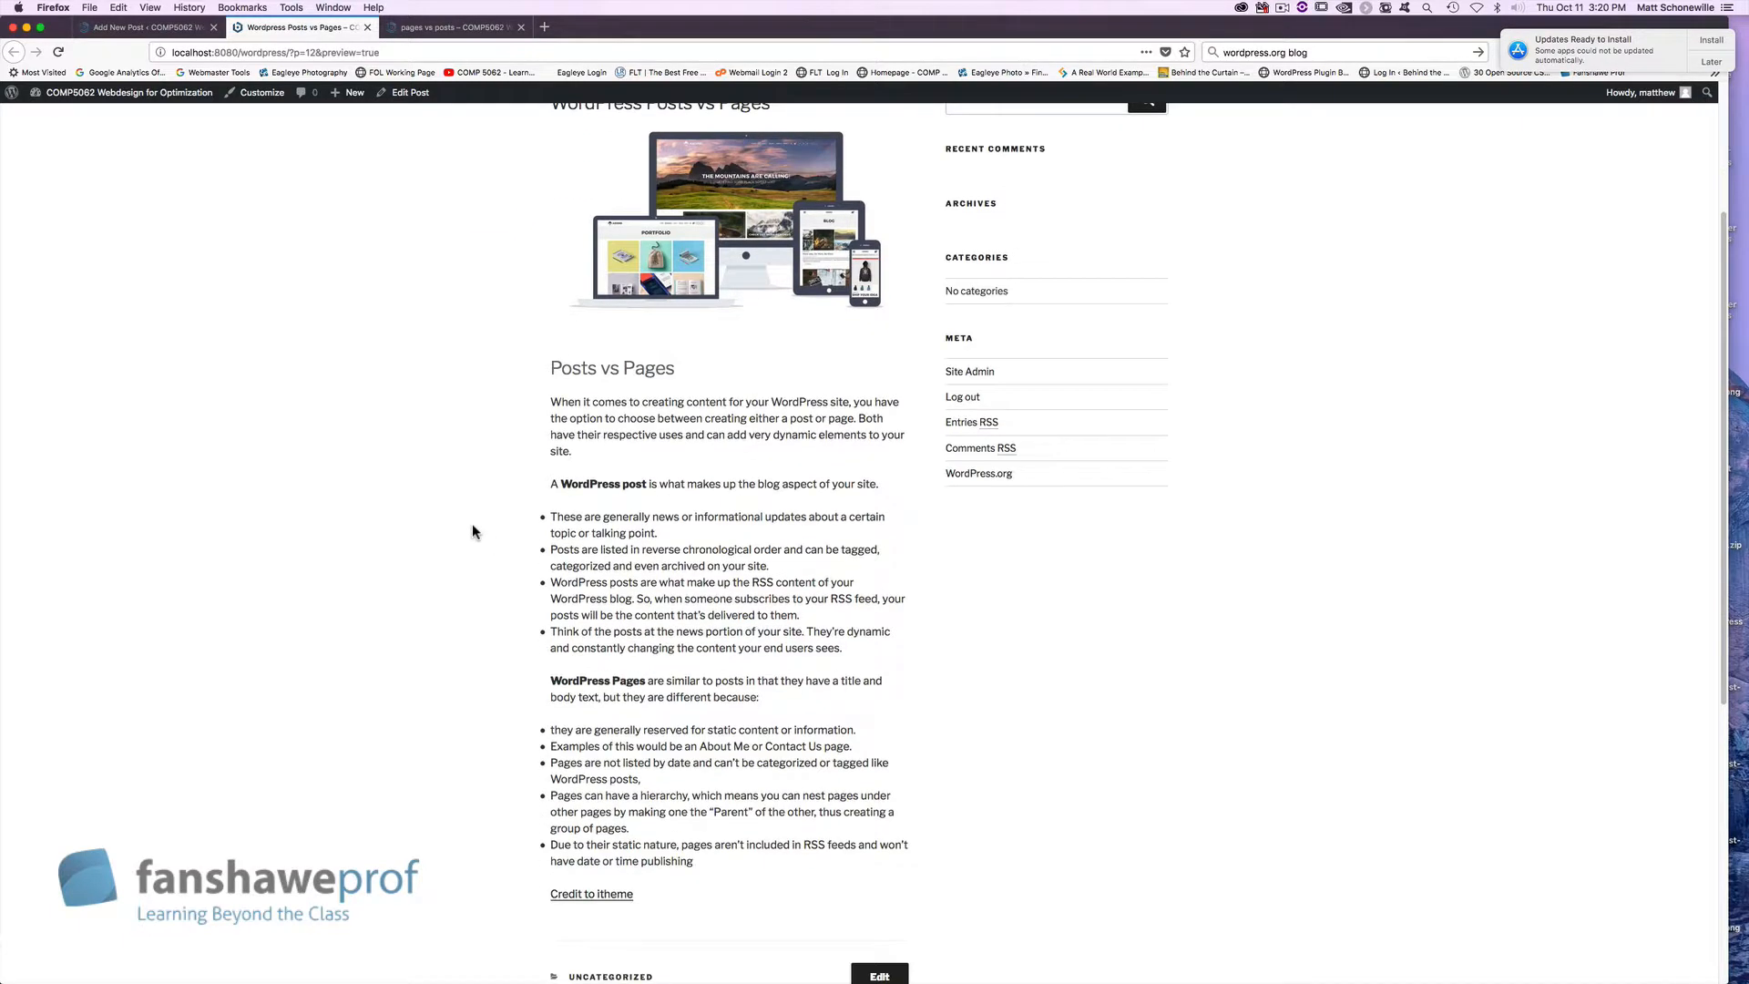
scroll(774, 208, "up", 1)
scroll(749, 257, "up", 1)
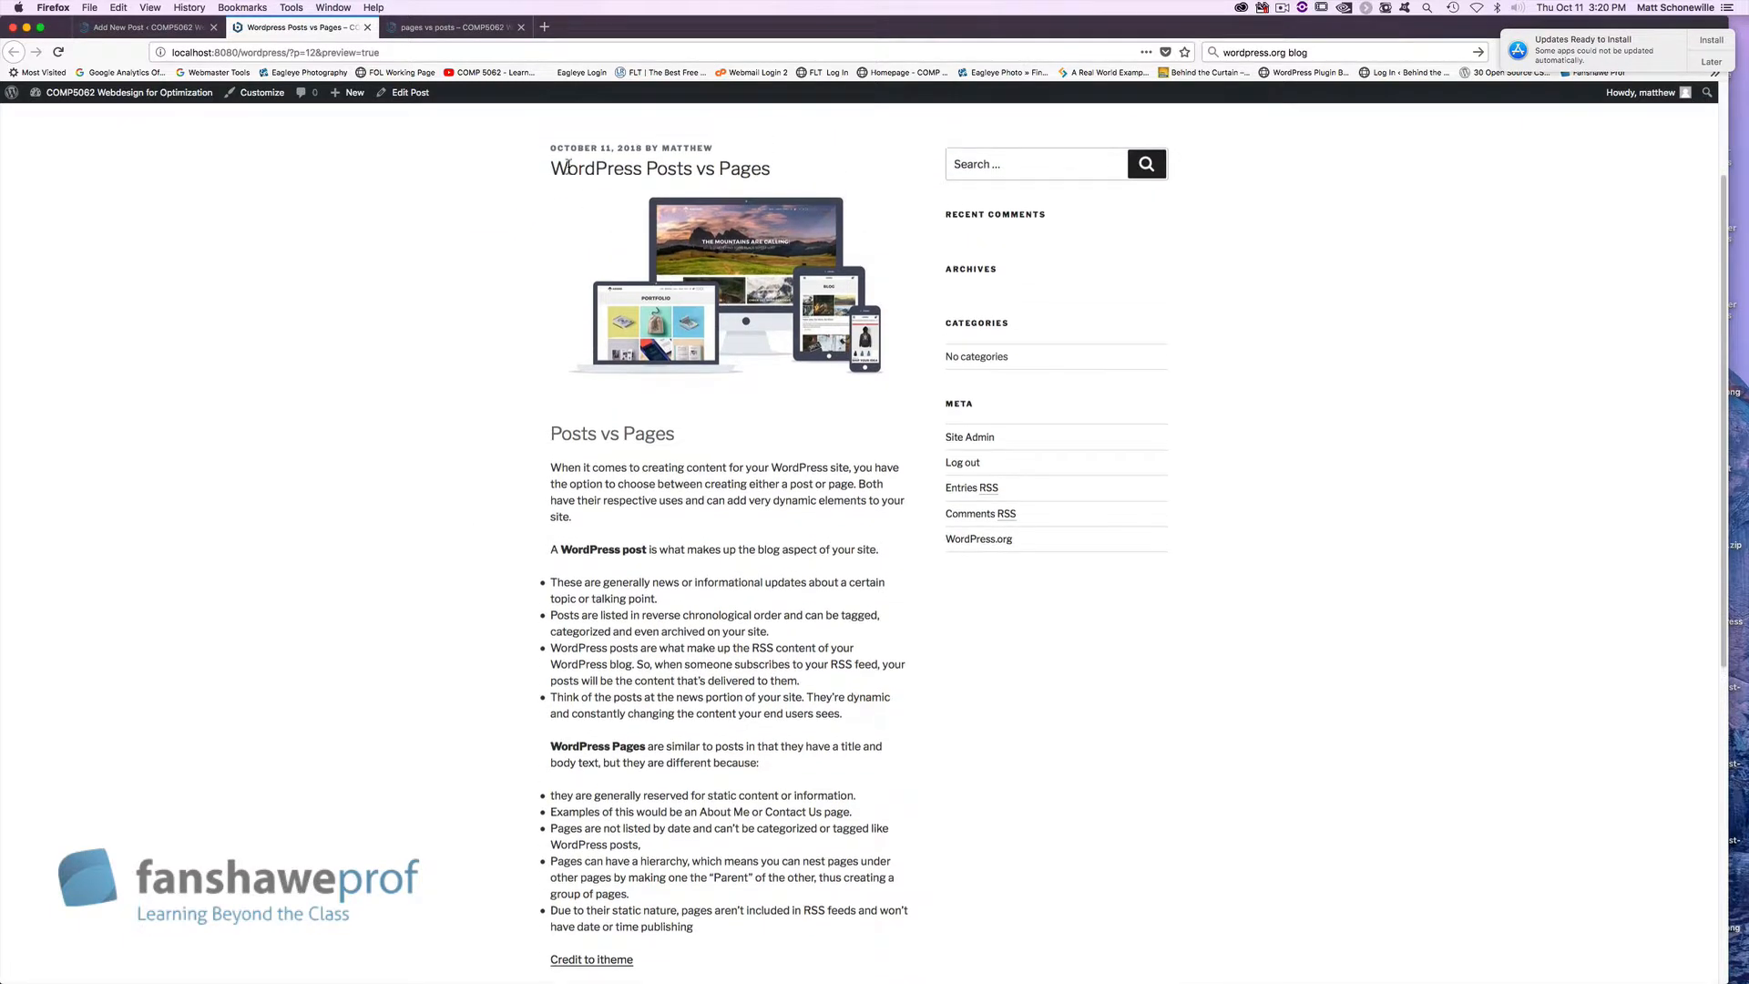
scroll(642, 443, "down", 5)
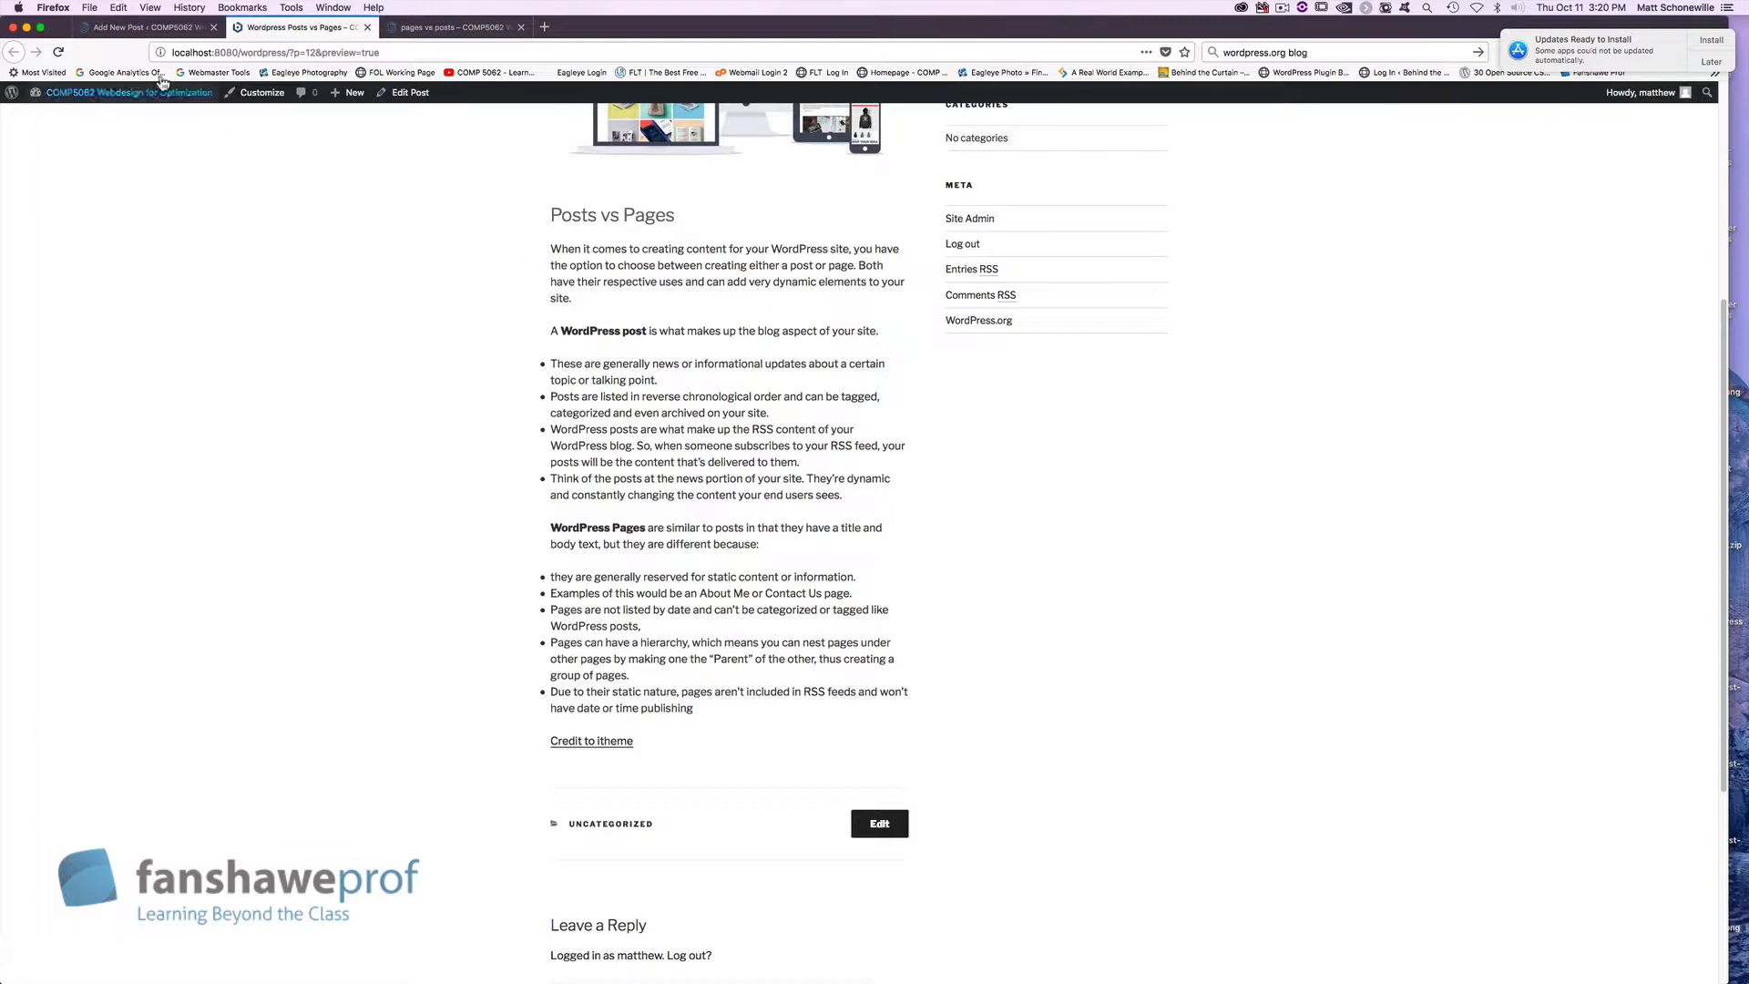
- Return to the post editor and collapse the Categories, Tags and Featured Image boxes, leaving the Publish box expanded
left_click(141, 27)
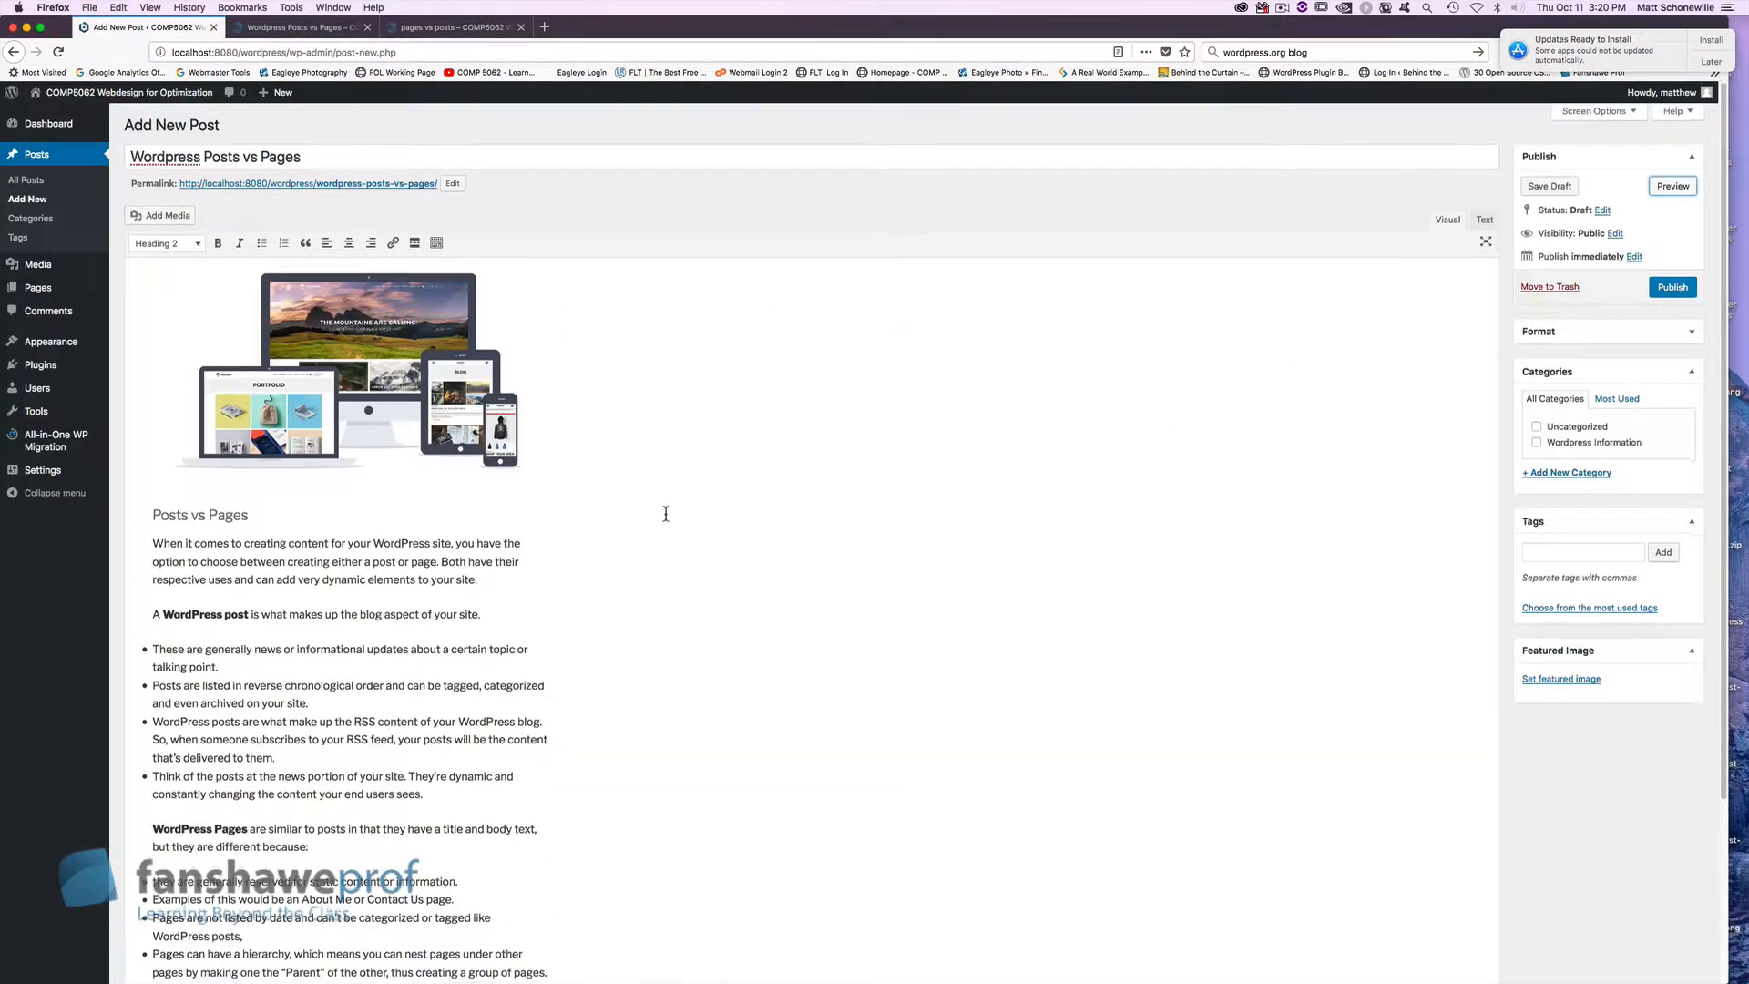
scroll(666, 510, "down", 5)
scroll(667, 513, "up", 5)
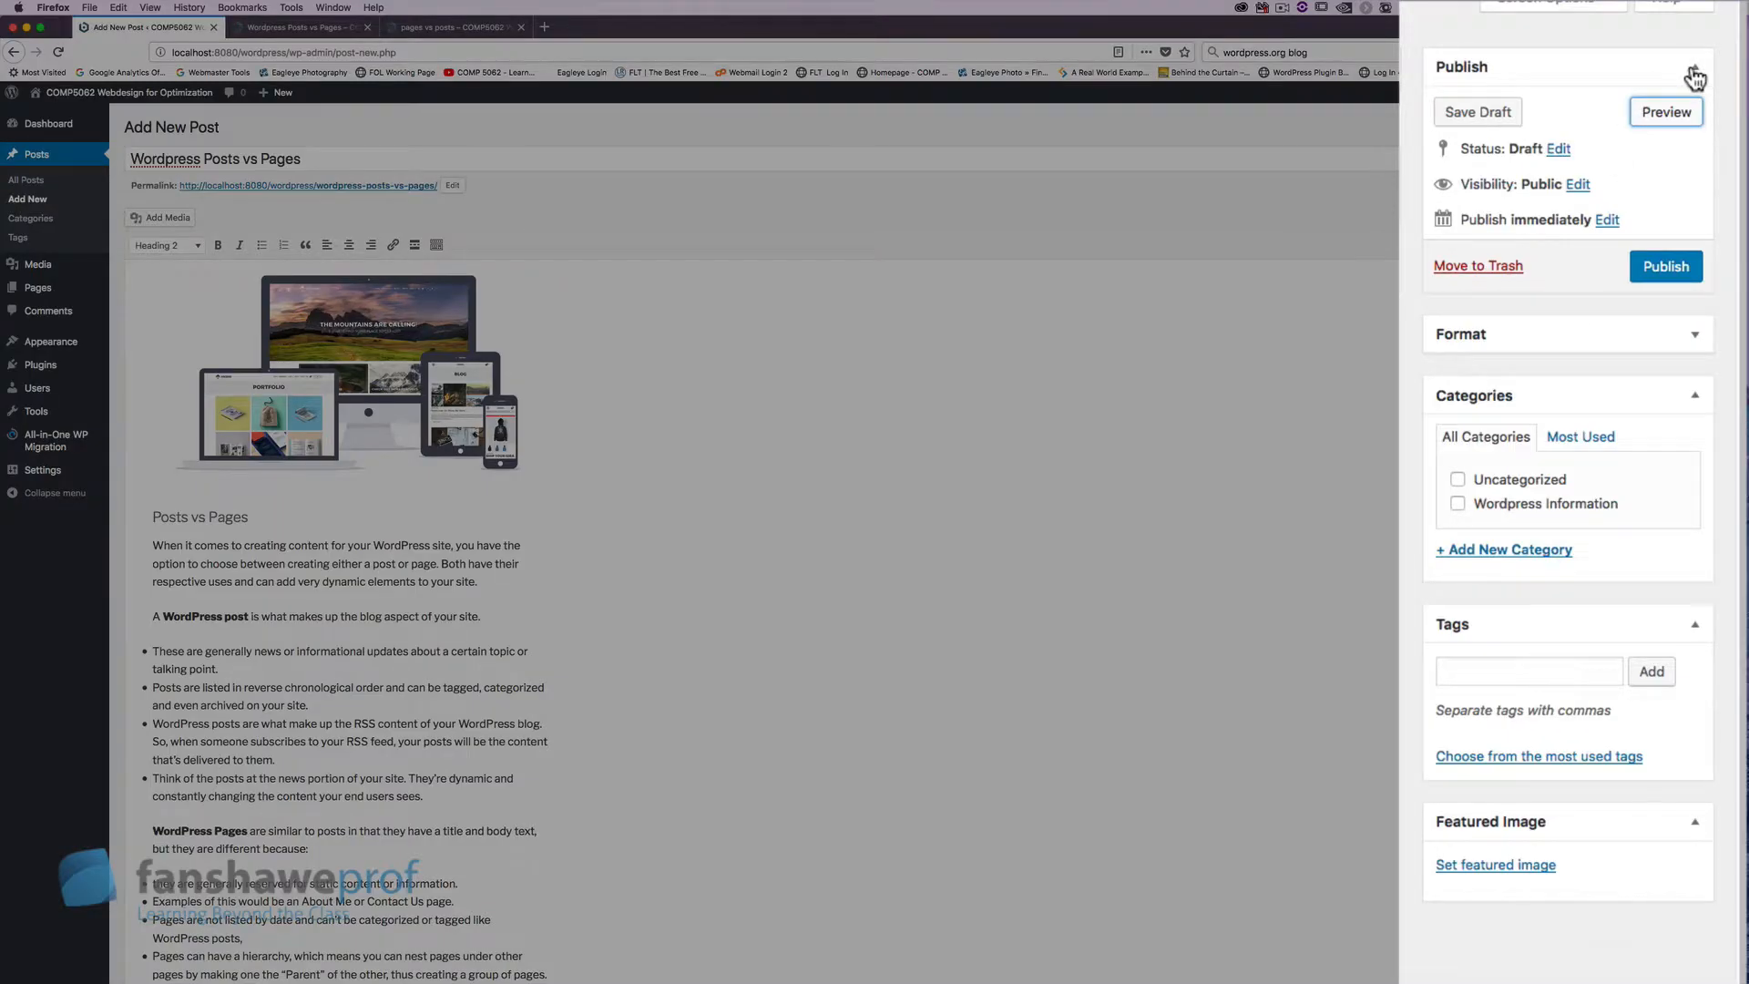
left_click(1692, 159)
left_click(1698, 128)
left_click(1695, 128)
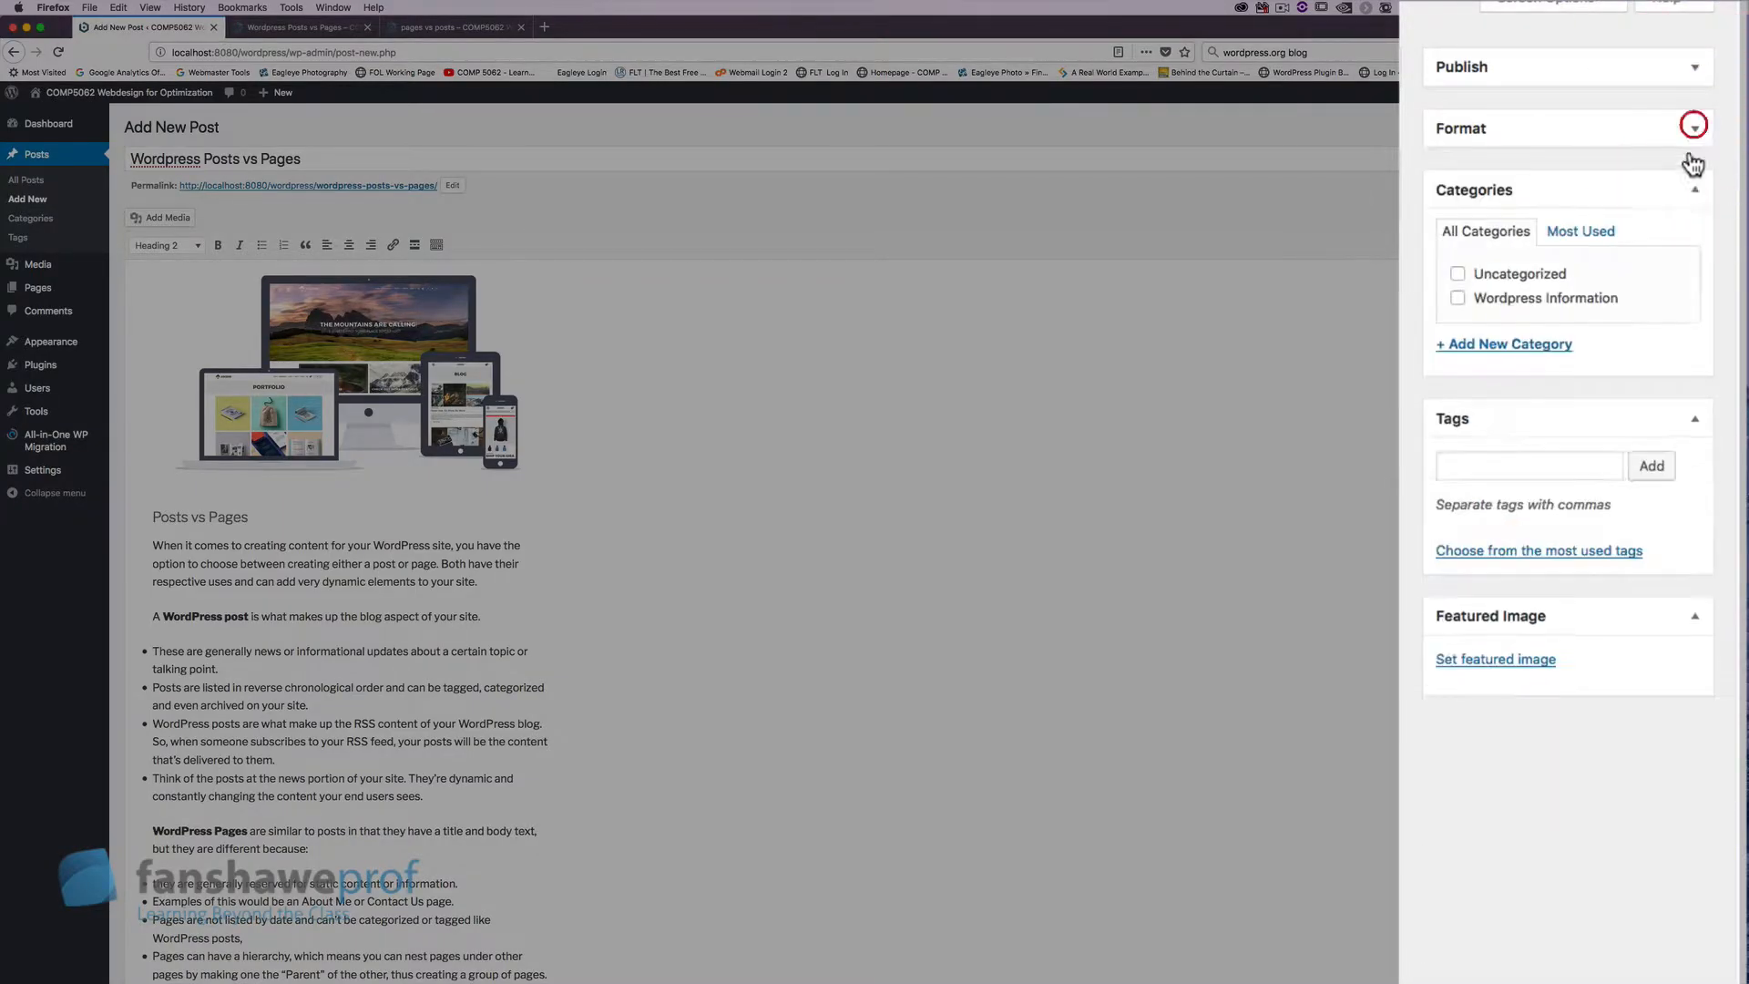
left_click(1687, 206)
left_click(1690, 263)
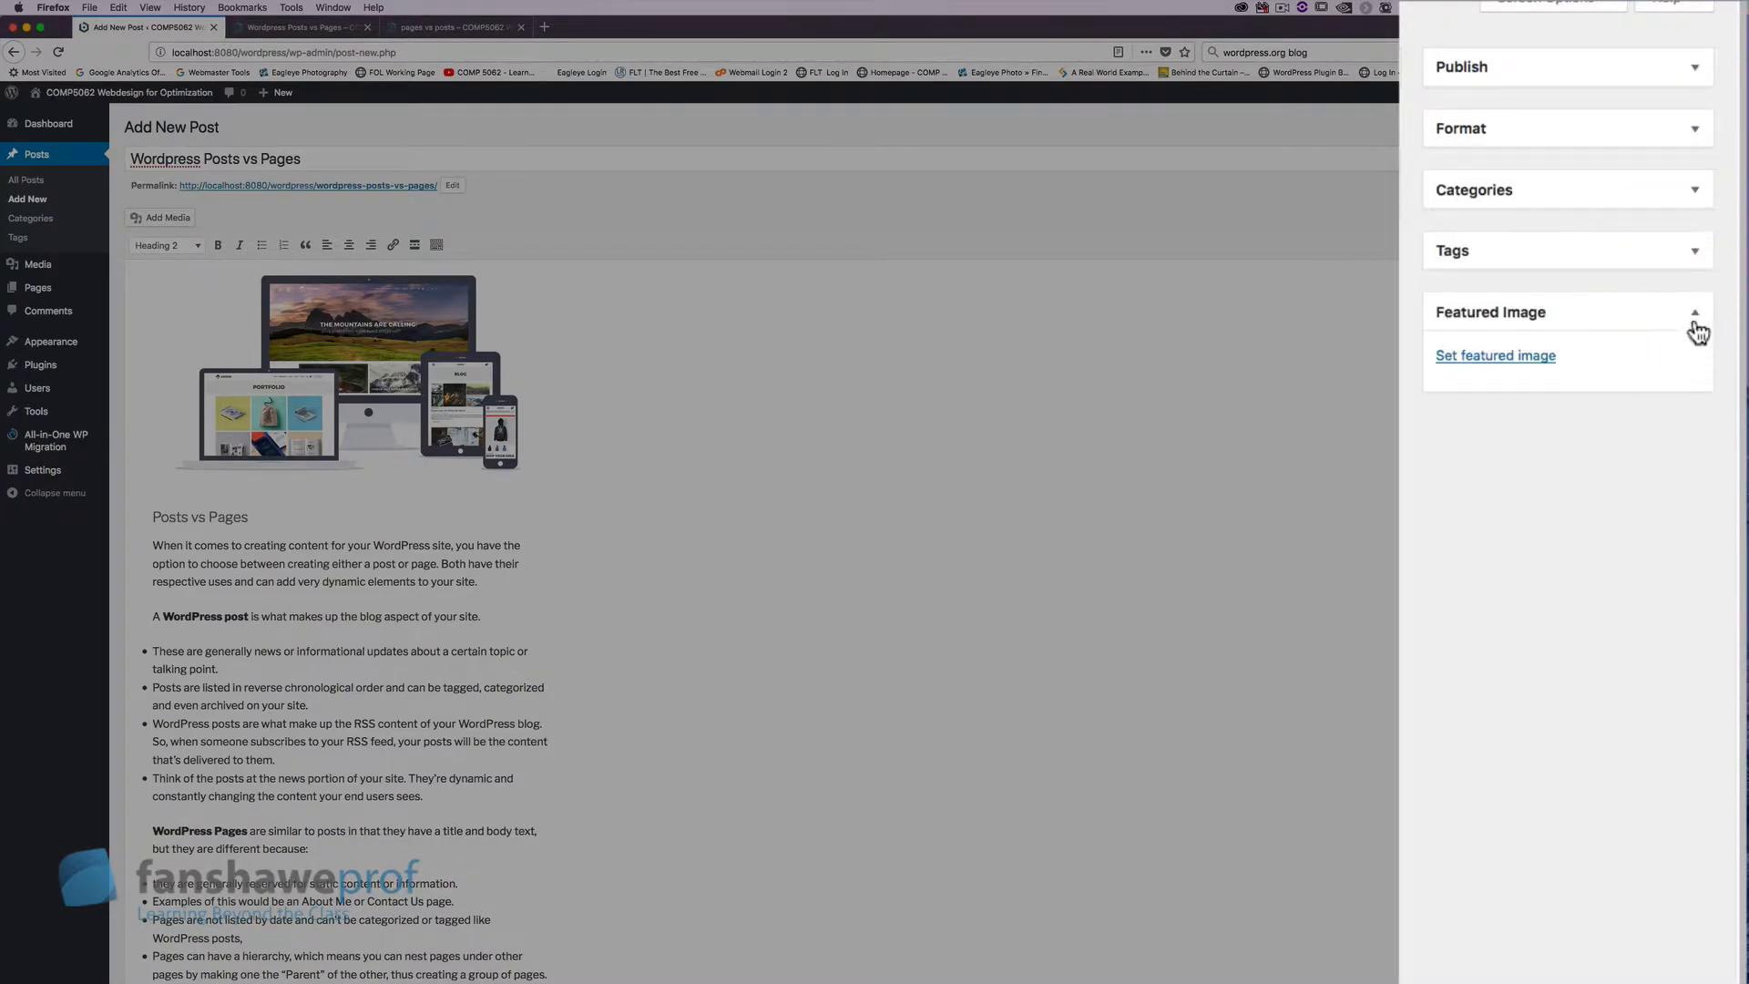
left_click(1697, 326)
left_click(1693, 68)
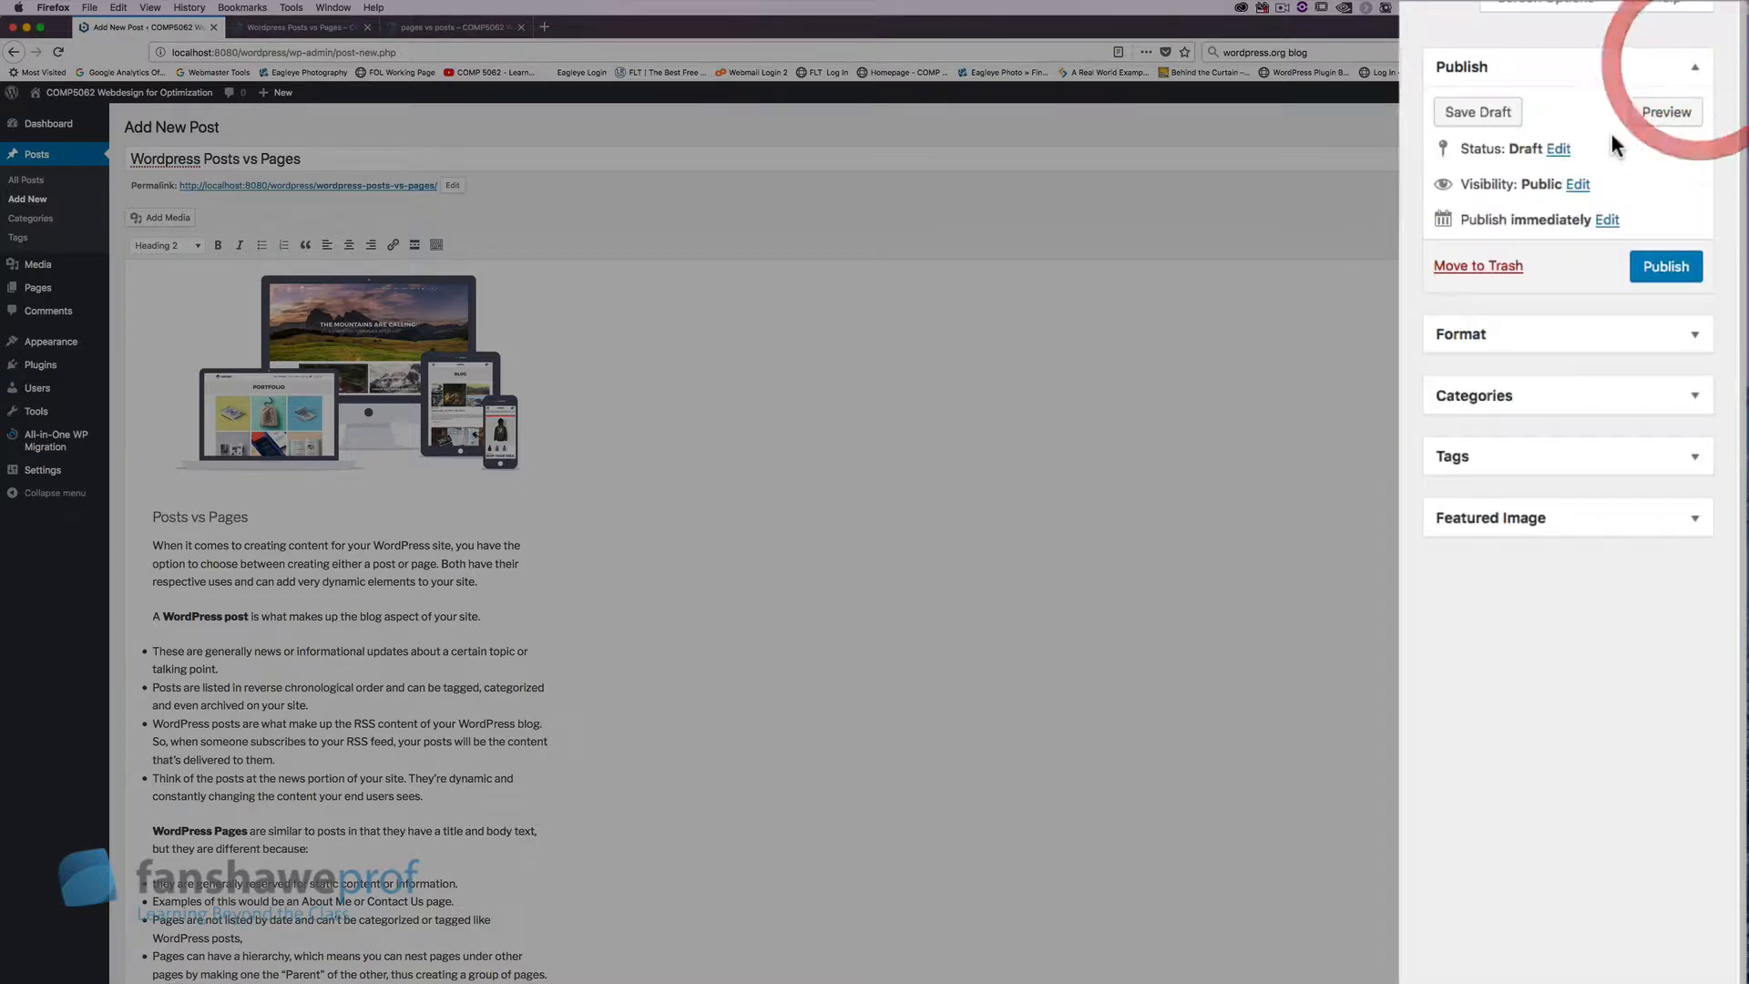
- Save the post as a draft and publish it
left_click(1477, 112)
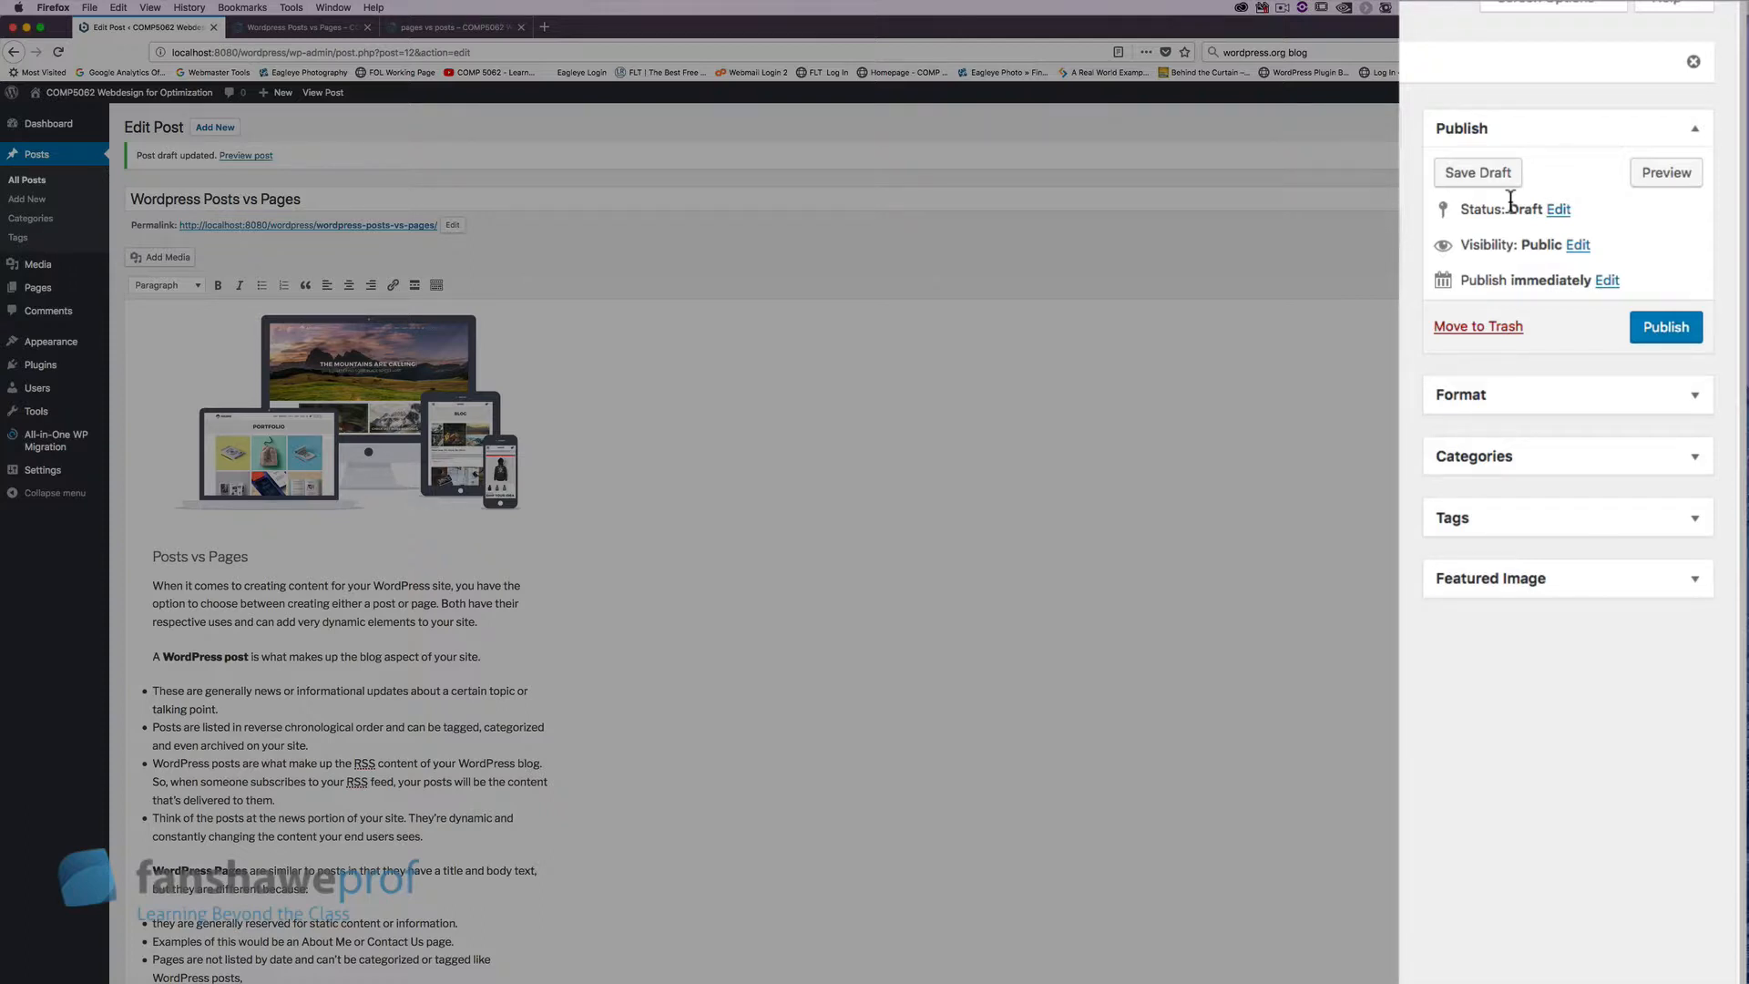
left_click(1669, 336)
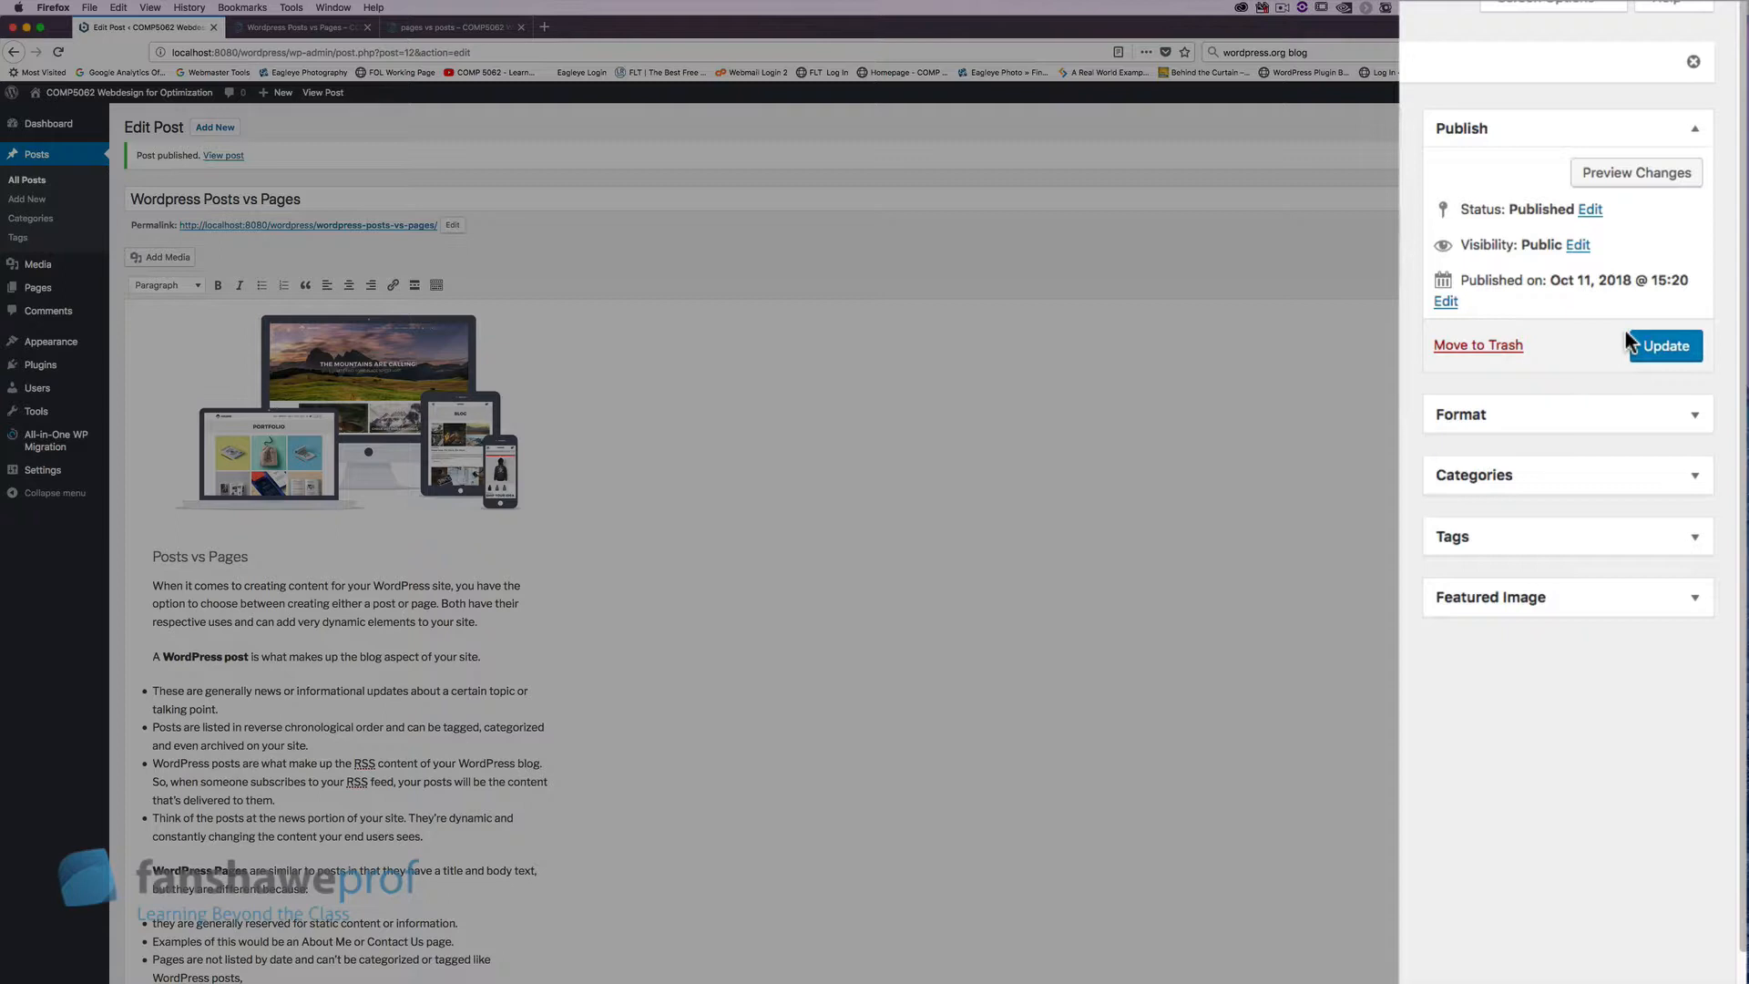
- Change the published post's status to Draft and update the post
left_click(1591, 211)
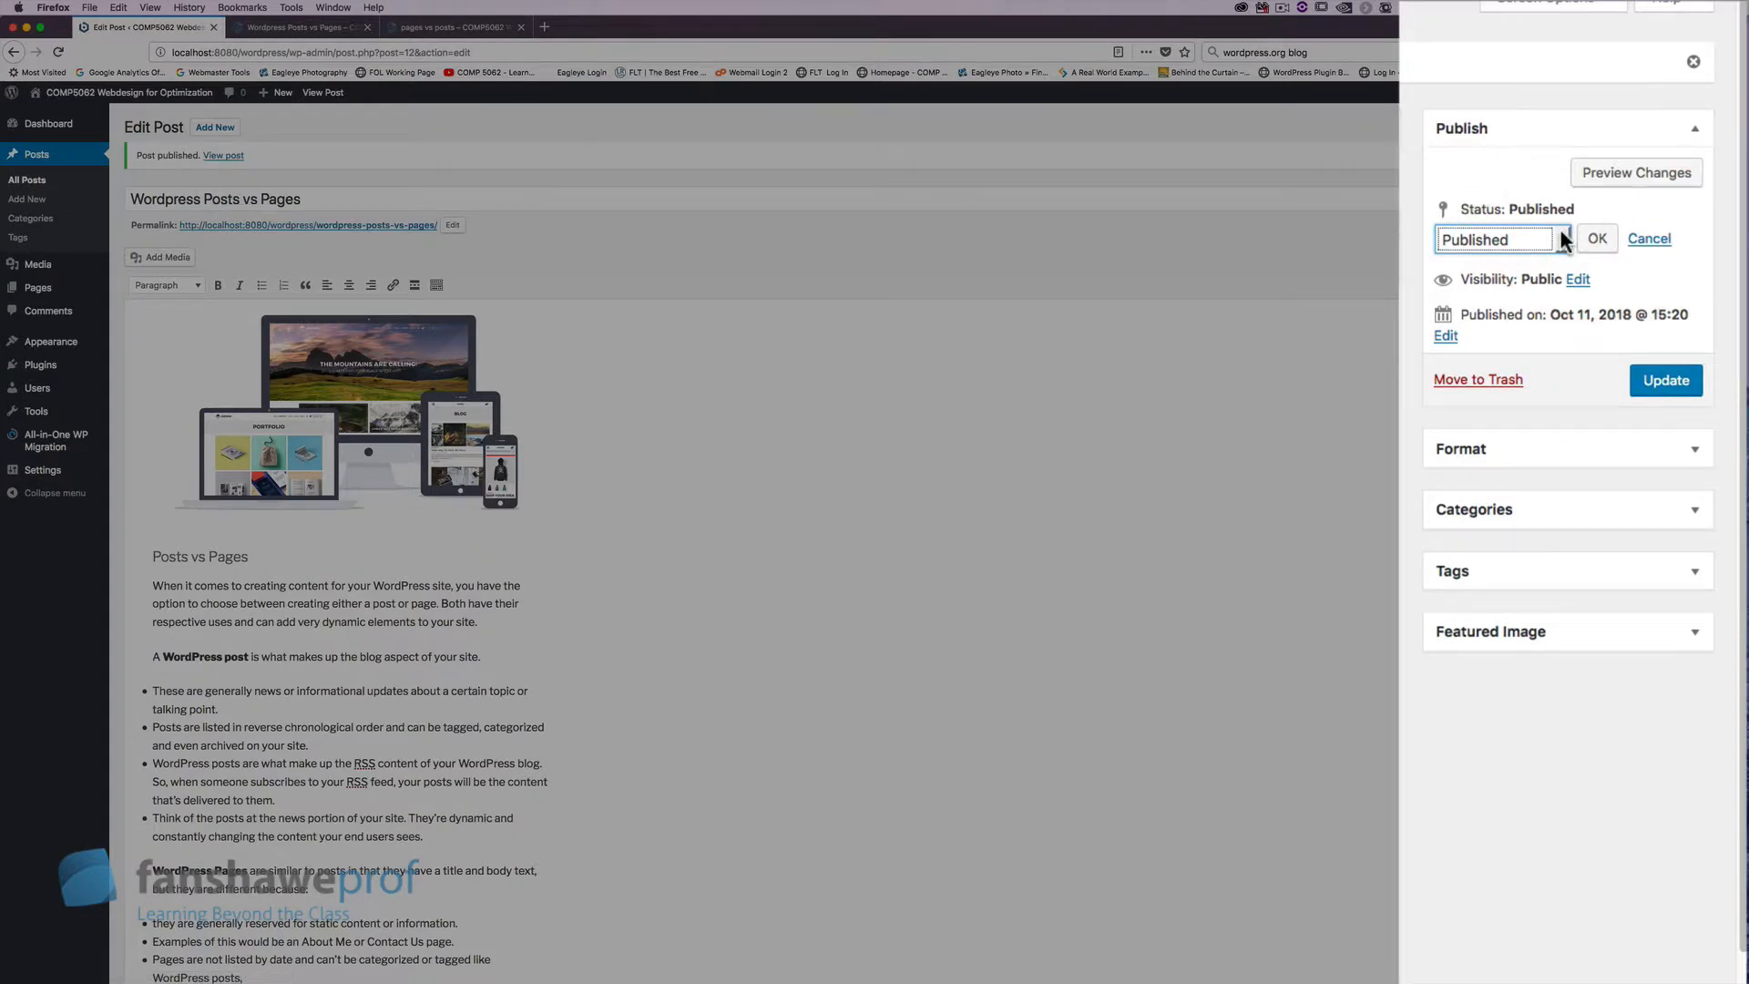
left_click(1560, 235)
left_click(1468, 269)
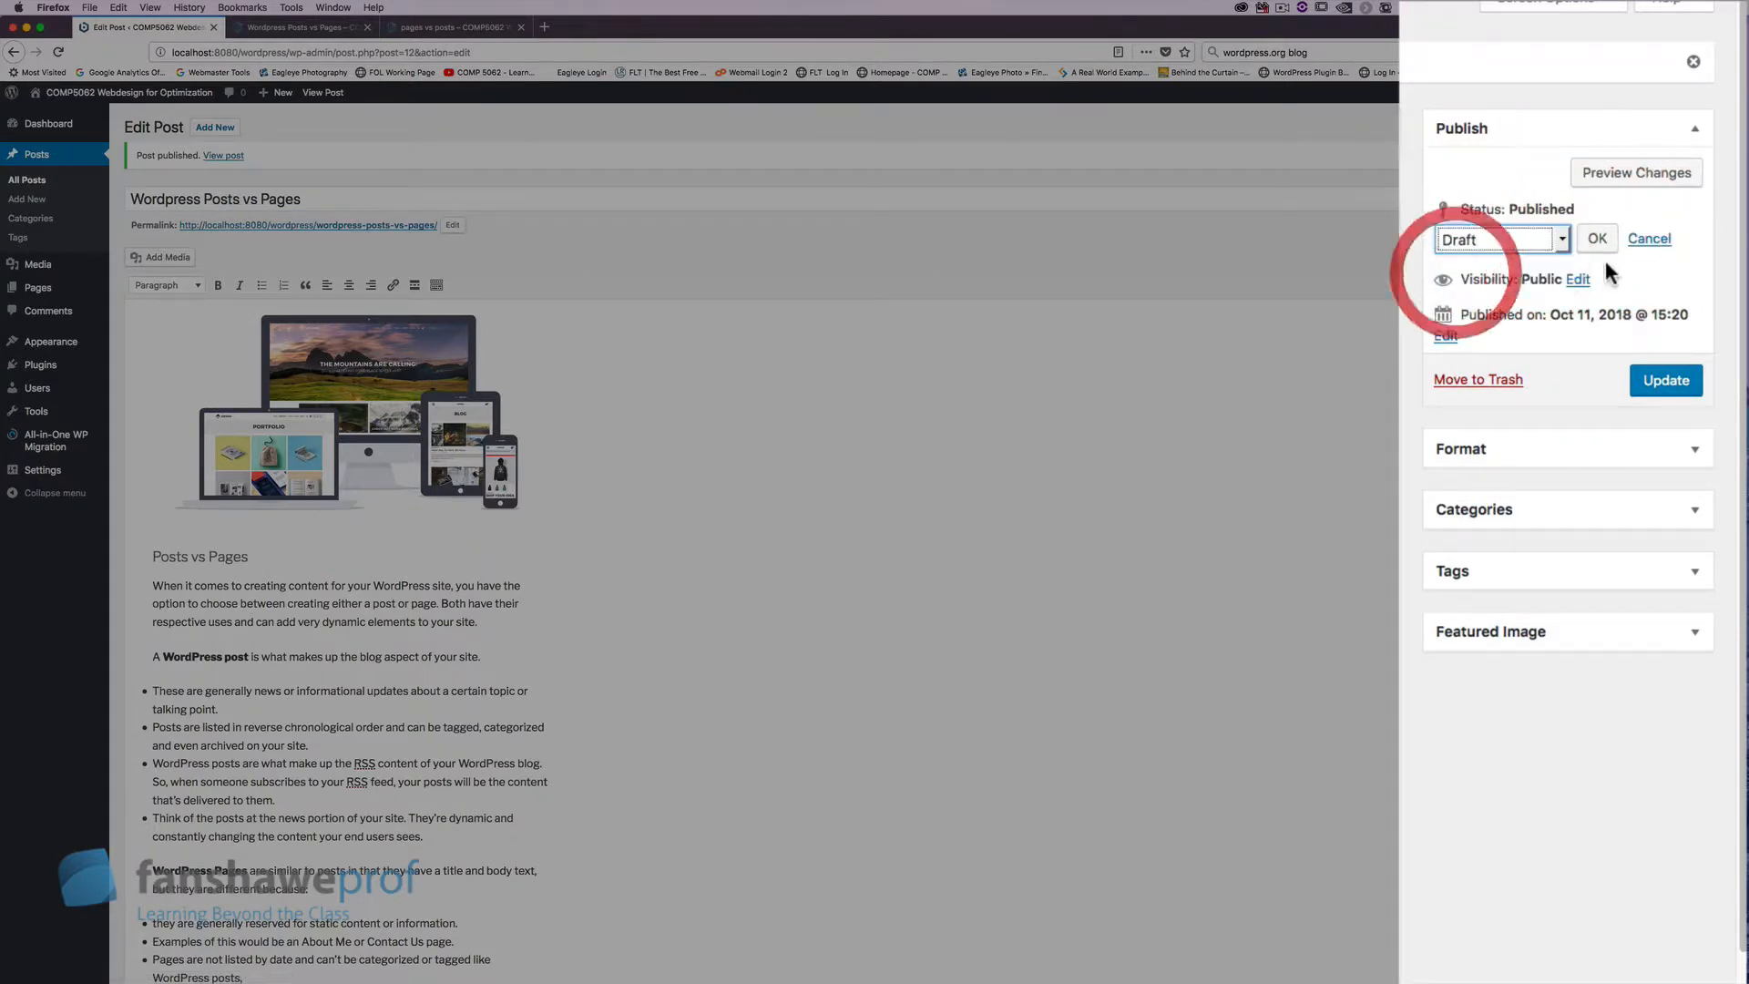
left_click(1597, 239)
left_click(1677, 358)
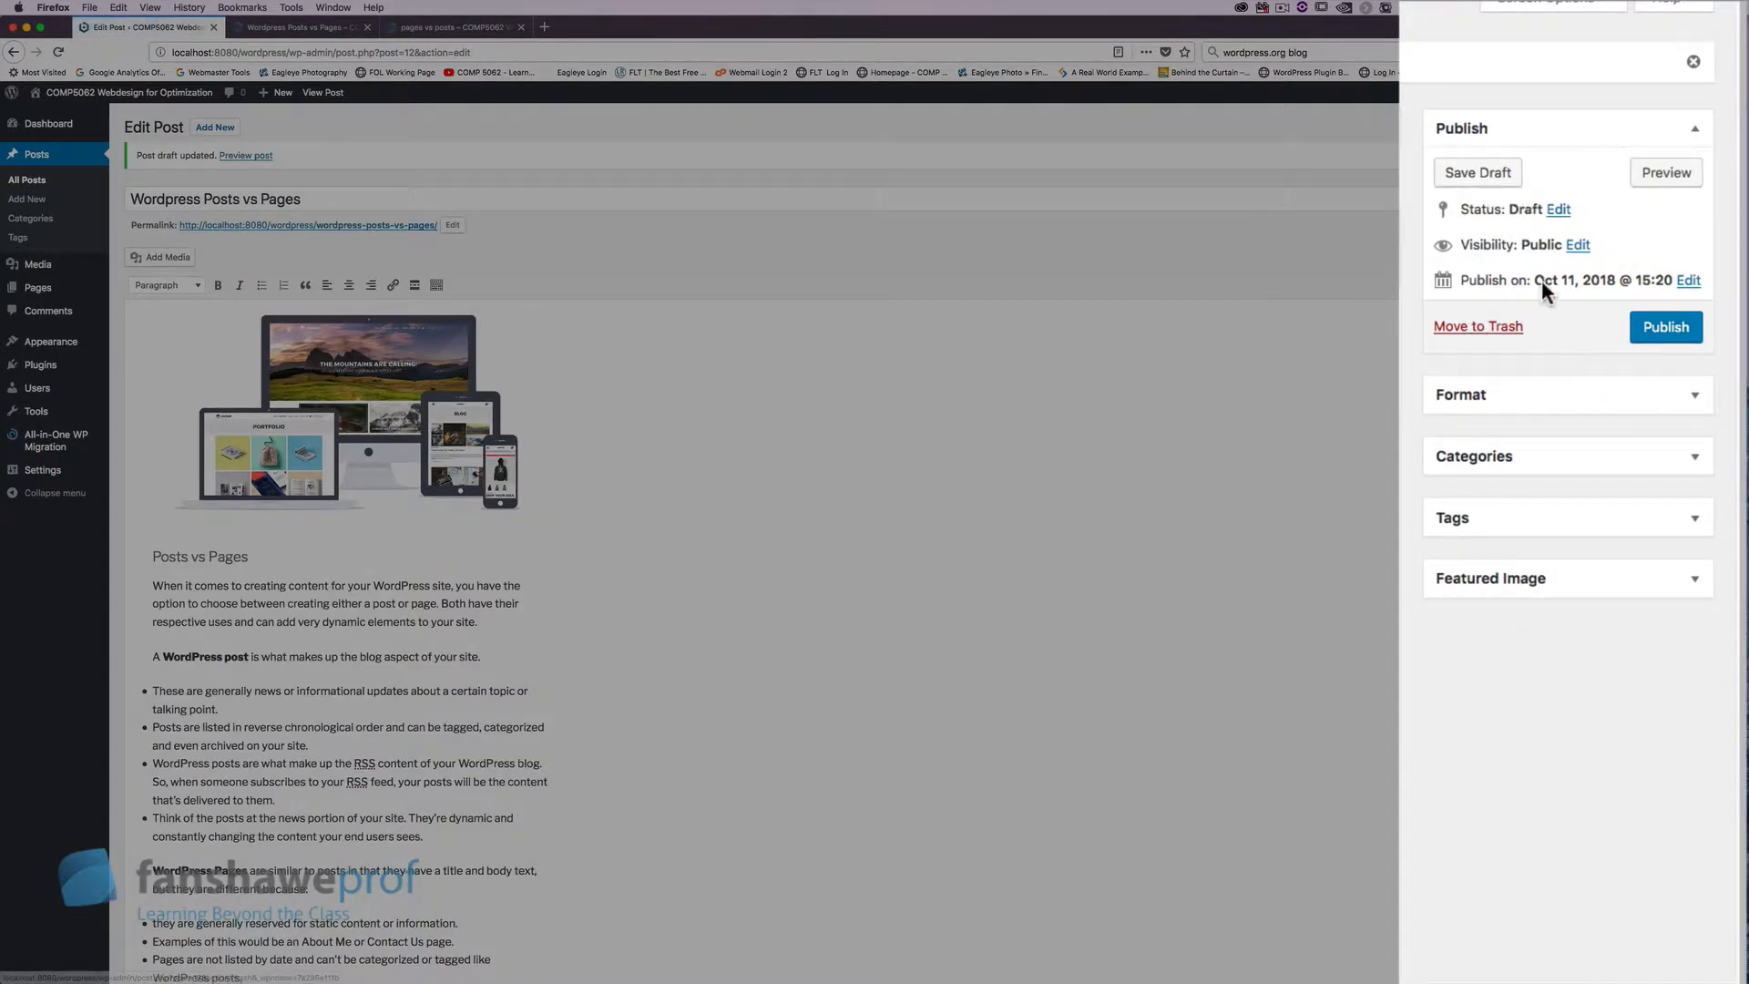
- Review the Password protected and Private visibility options, keep the post's visibility Public and publish it again
left_click(1574, 246)
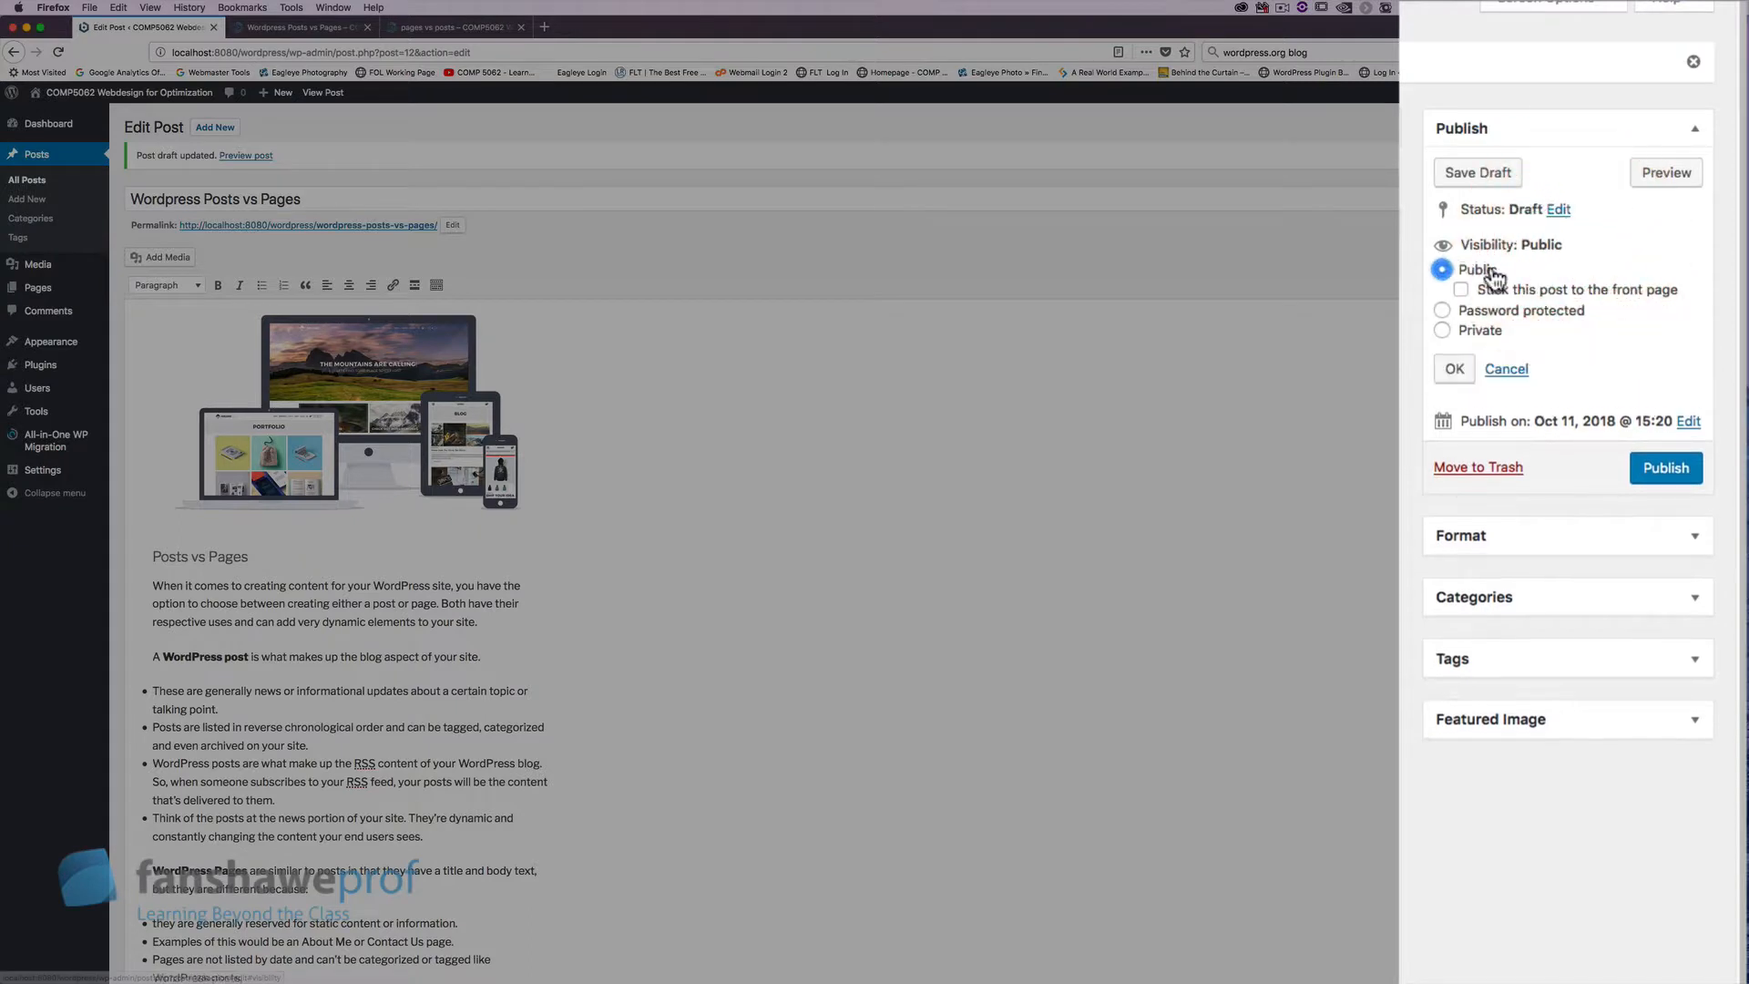
left_click(1491, 312)
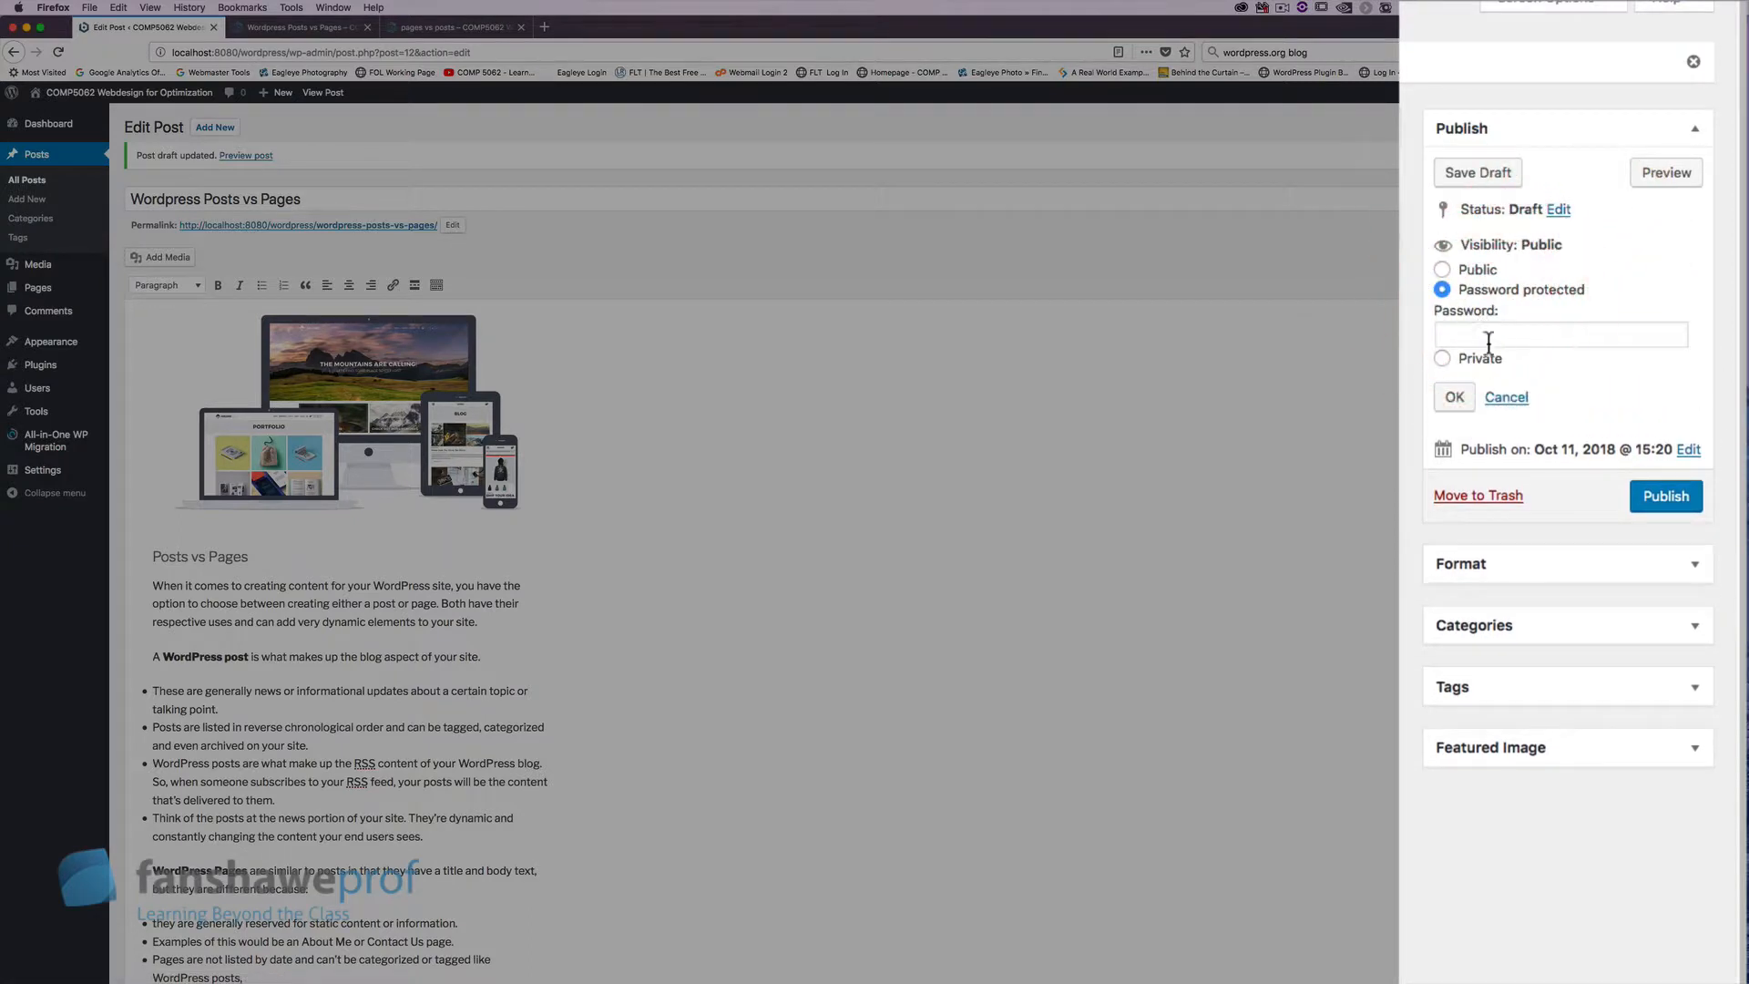
left_click(1486, 358)
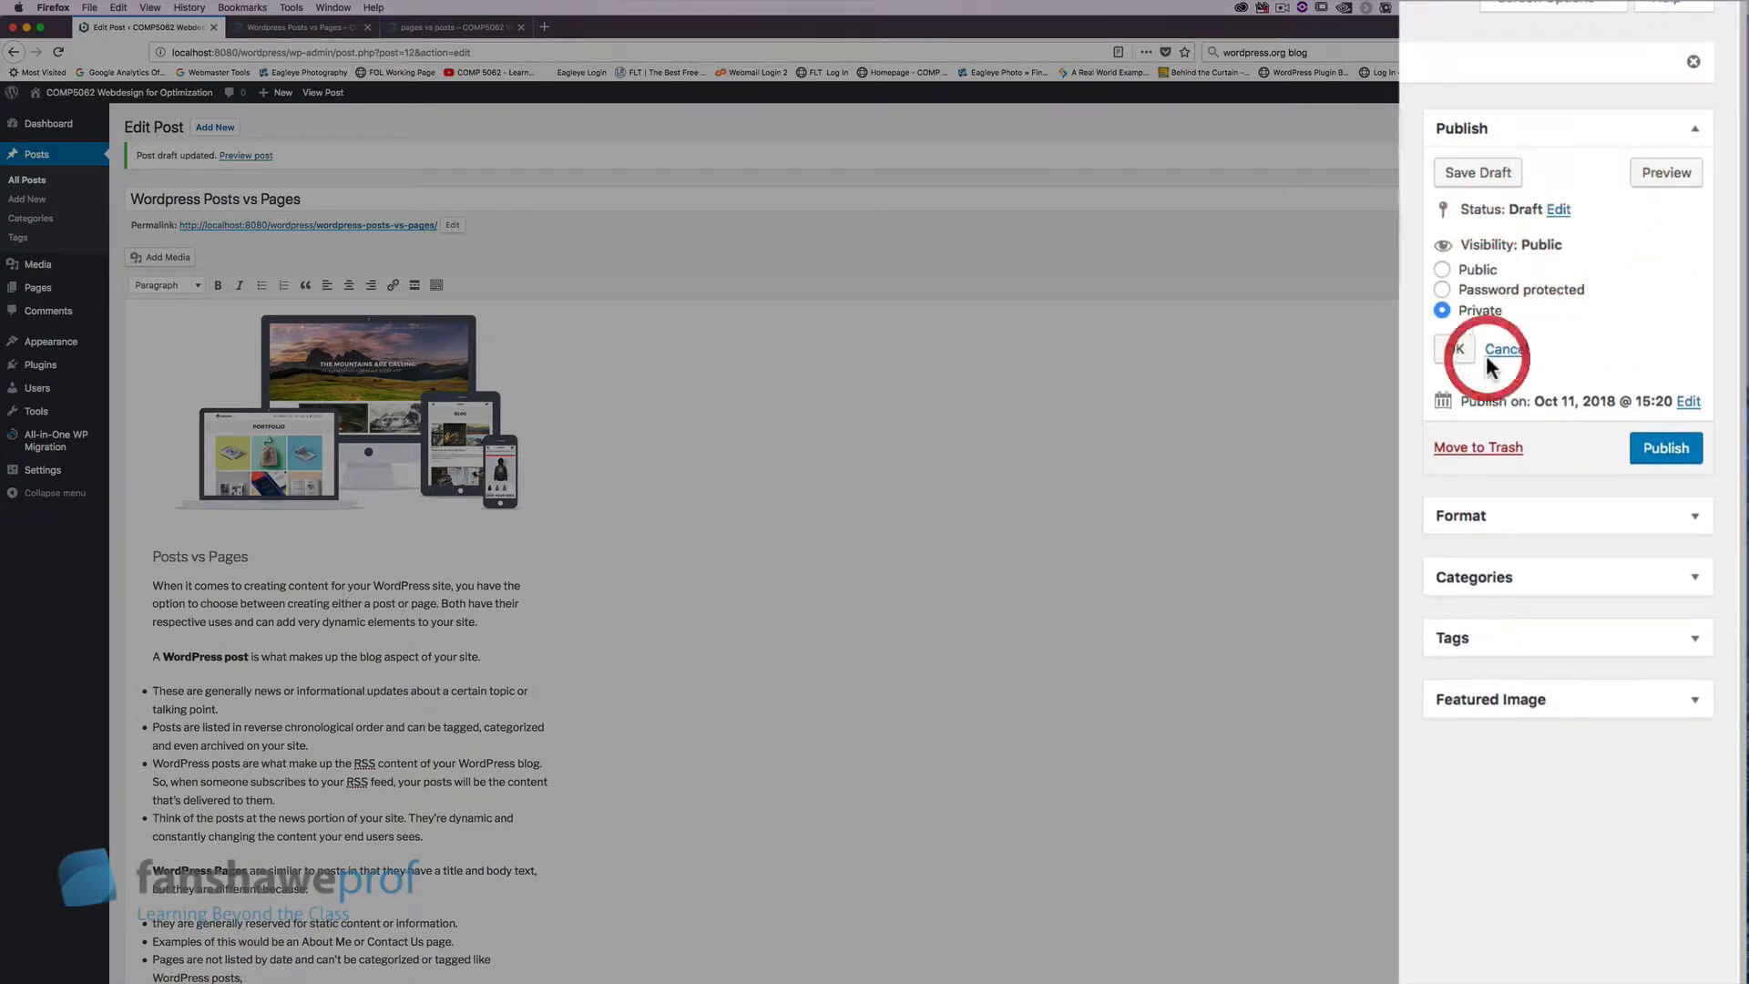
left_click(1482, 271)
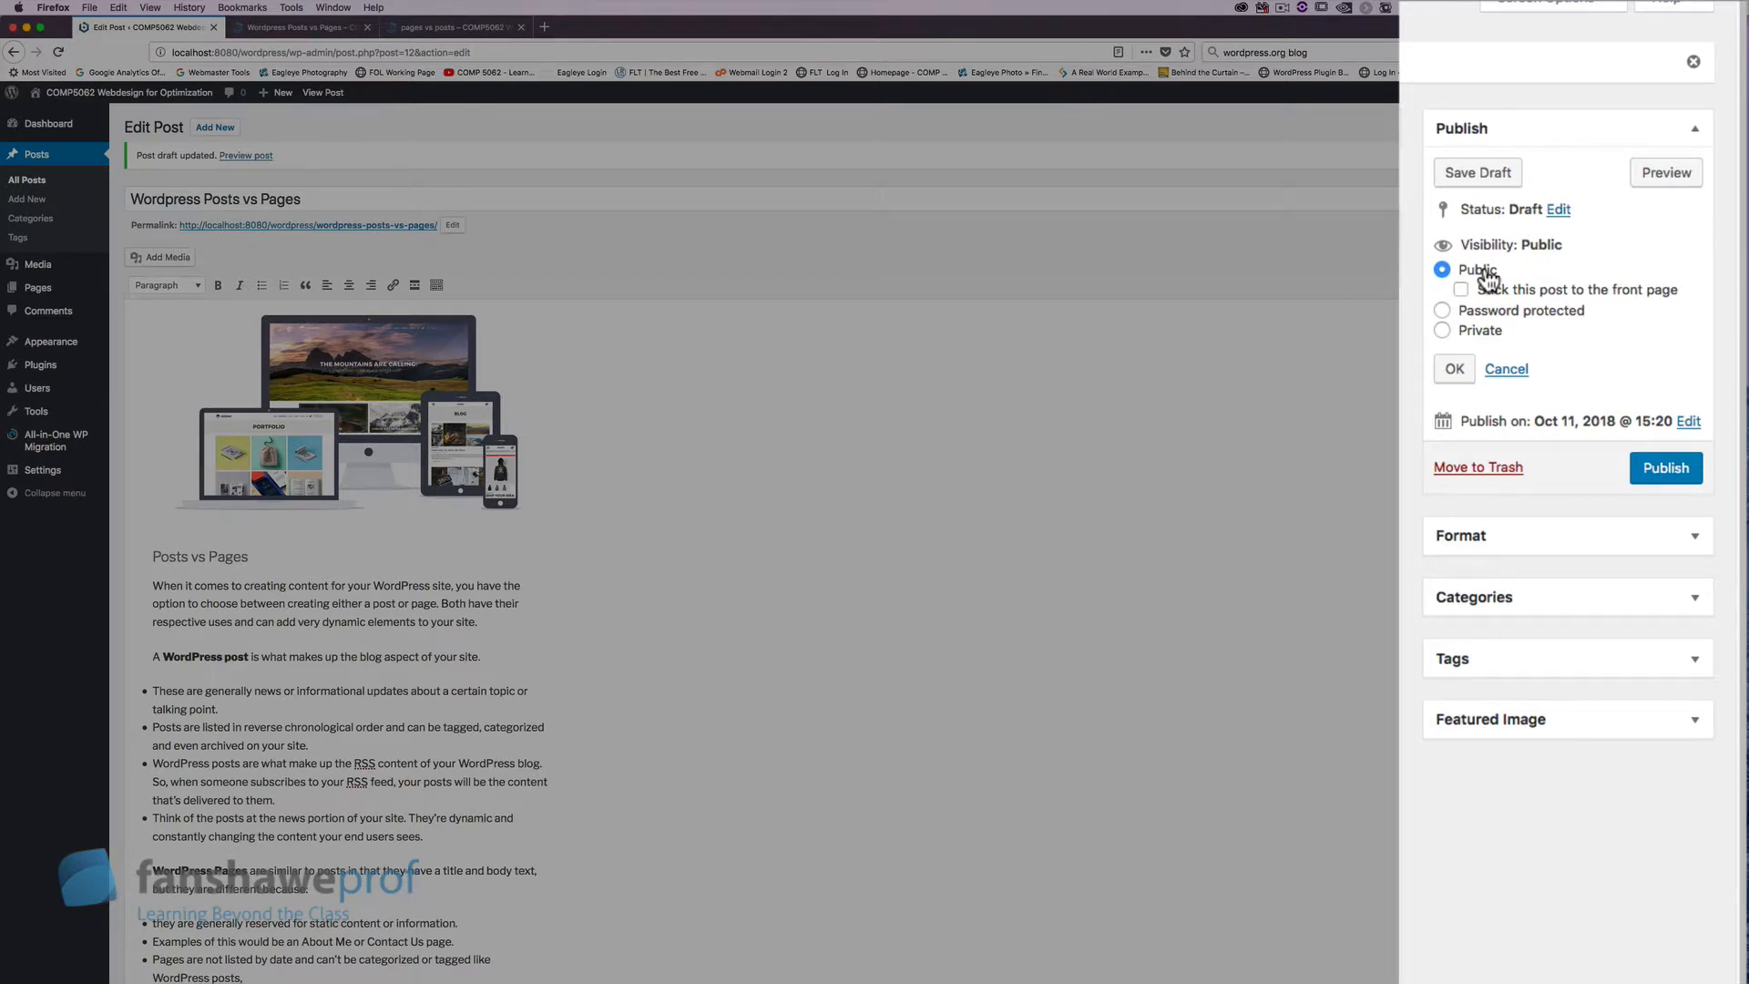
left_click(1494, 311)
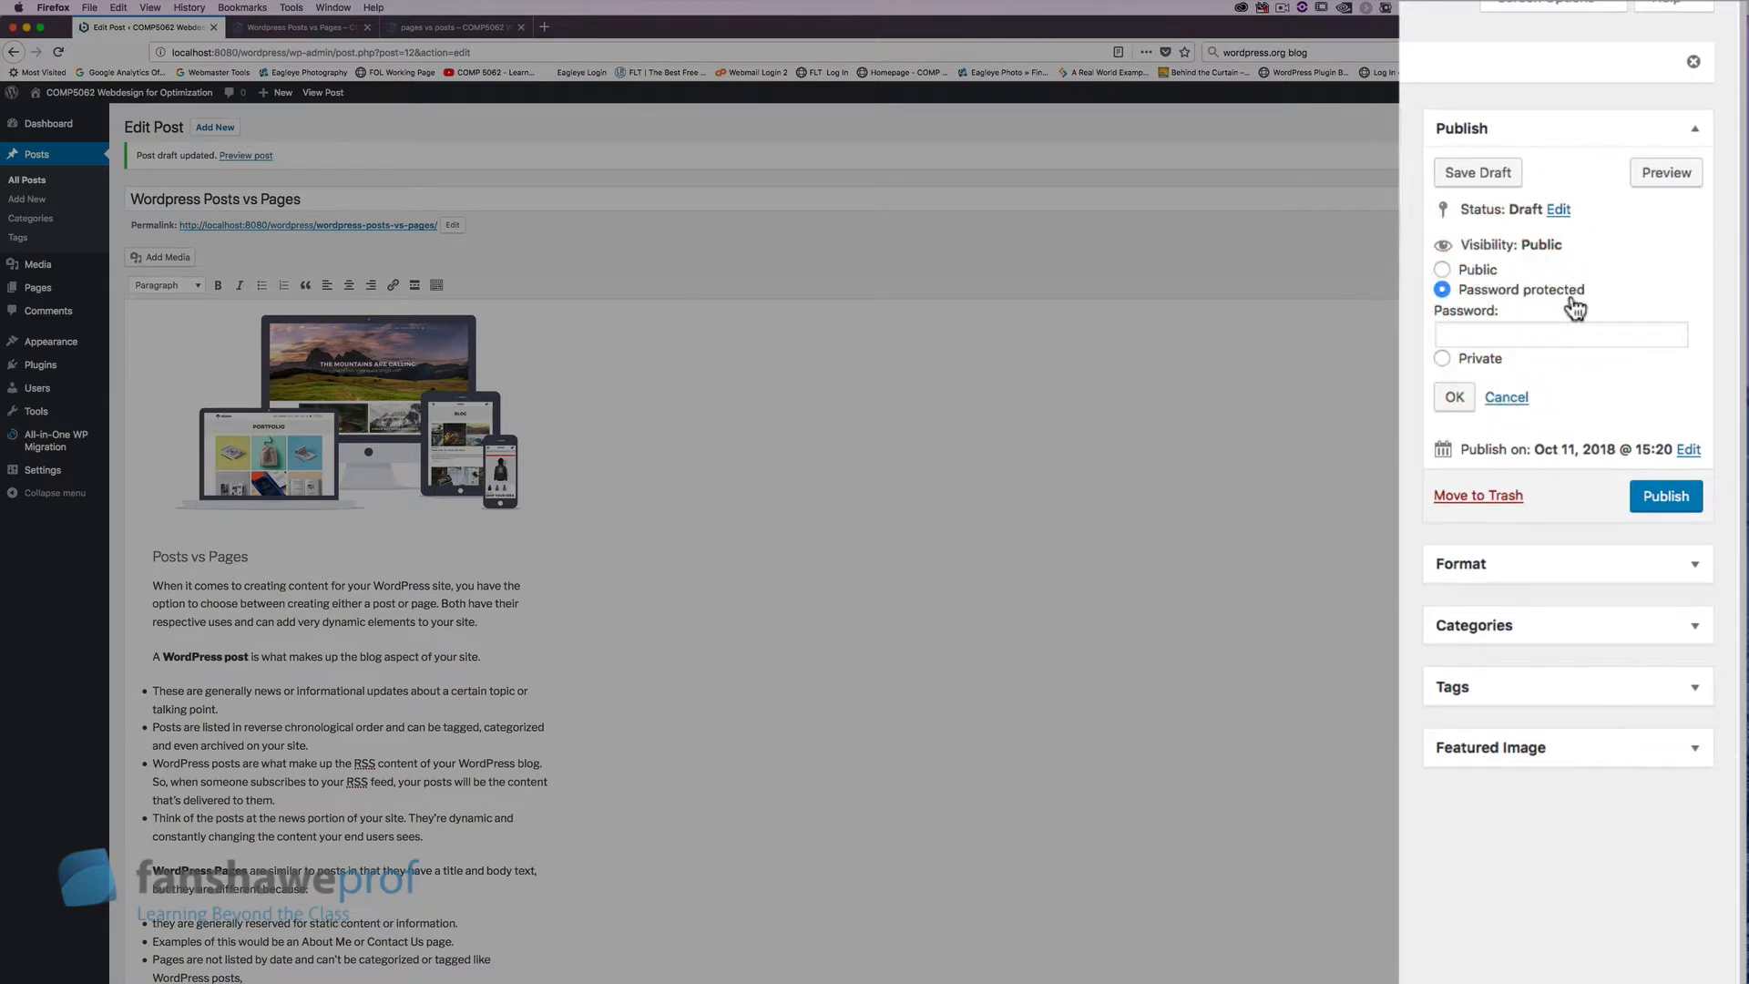
left_click(1483, 360)
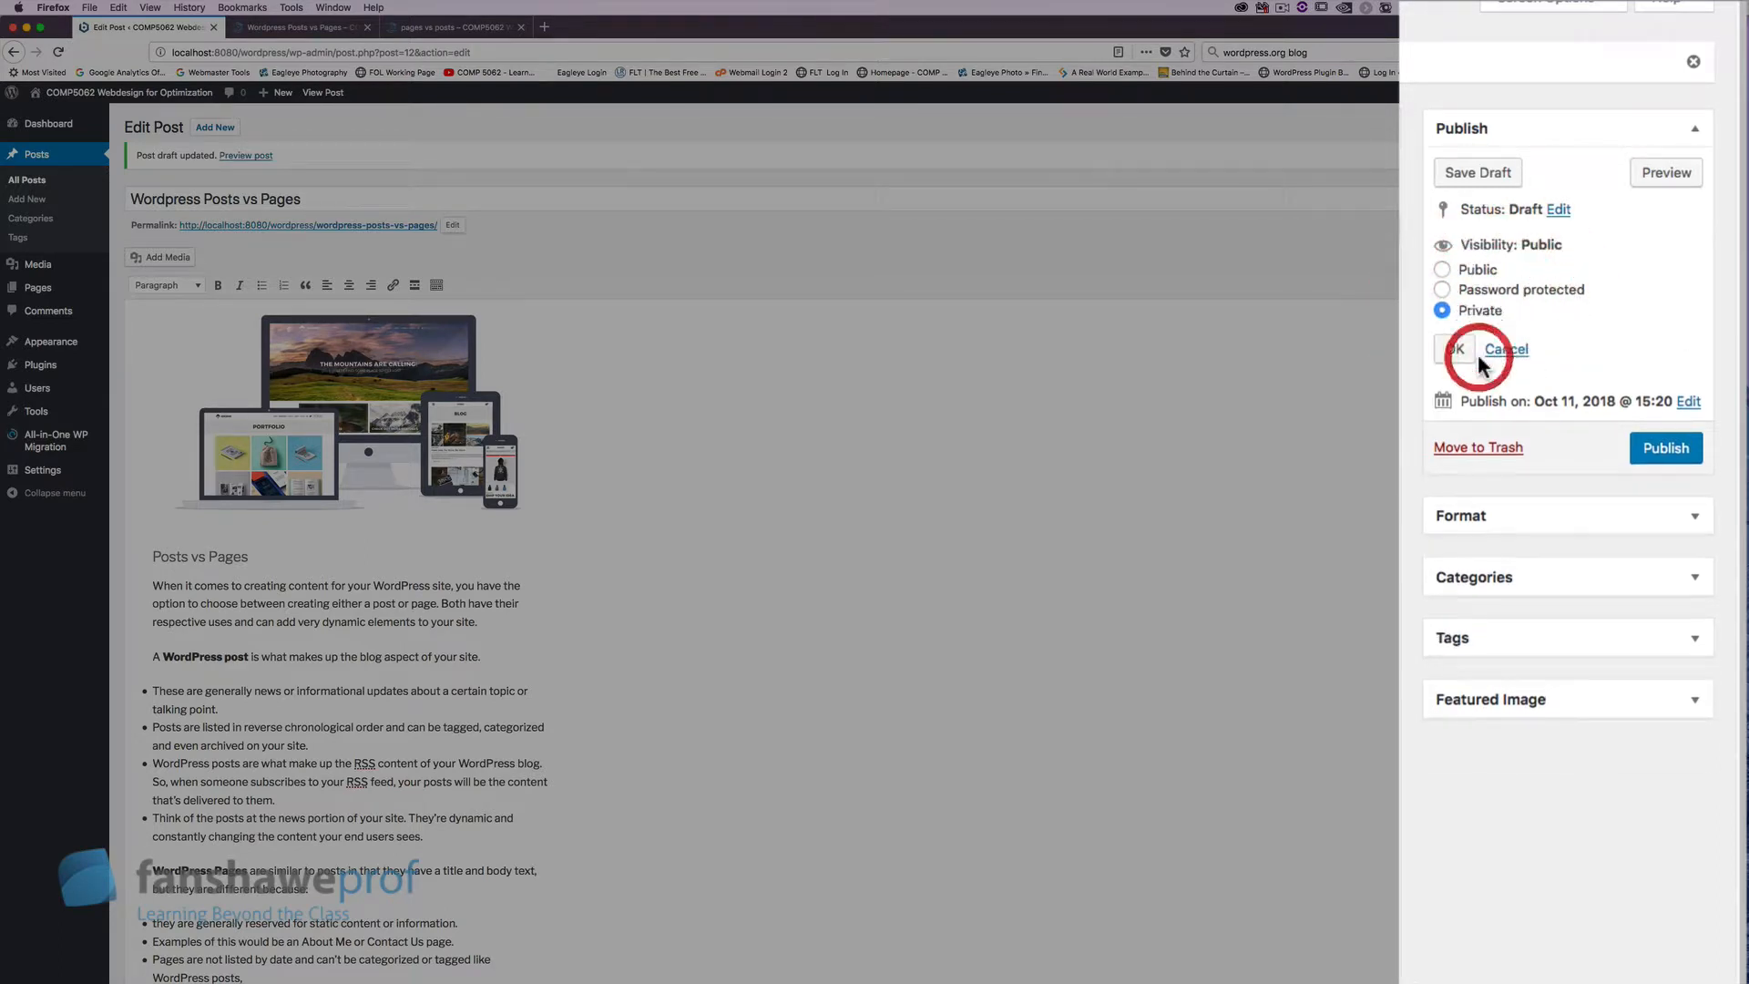
left_click(1484, 271)
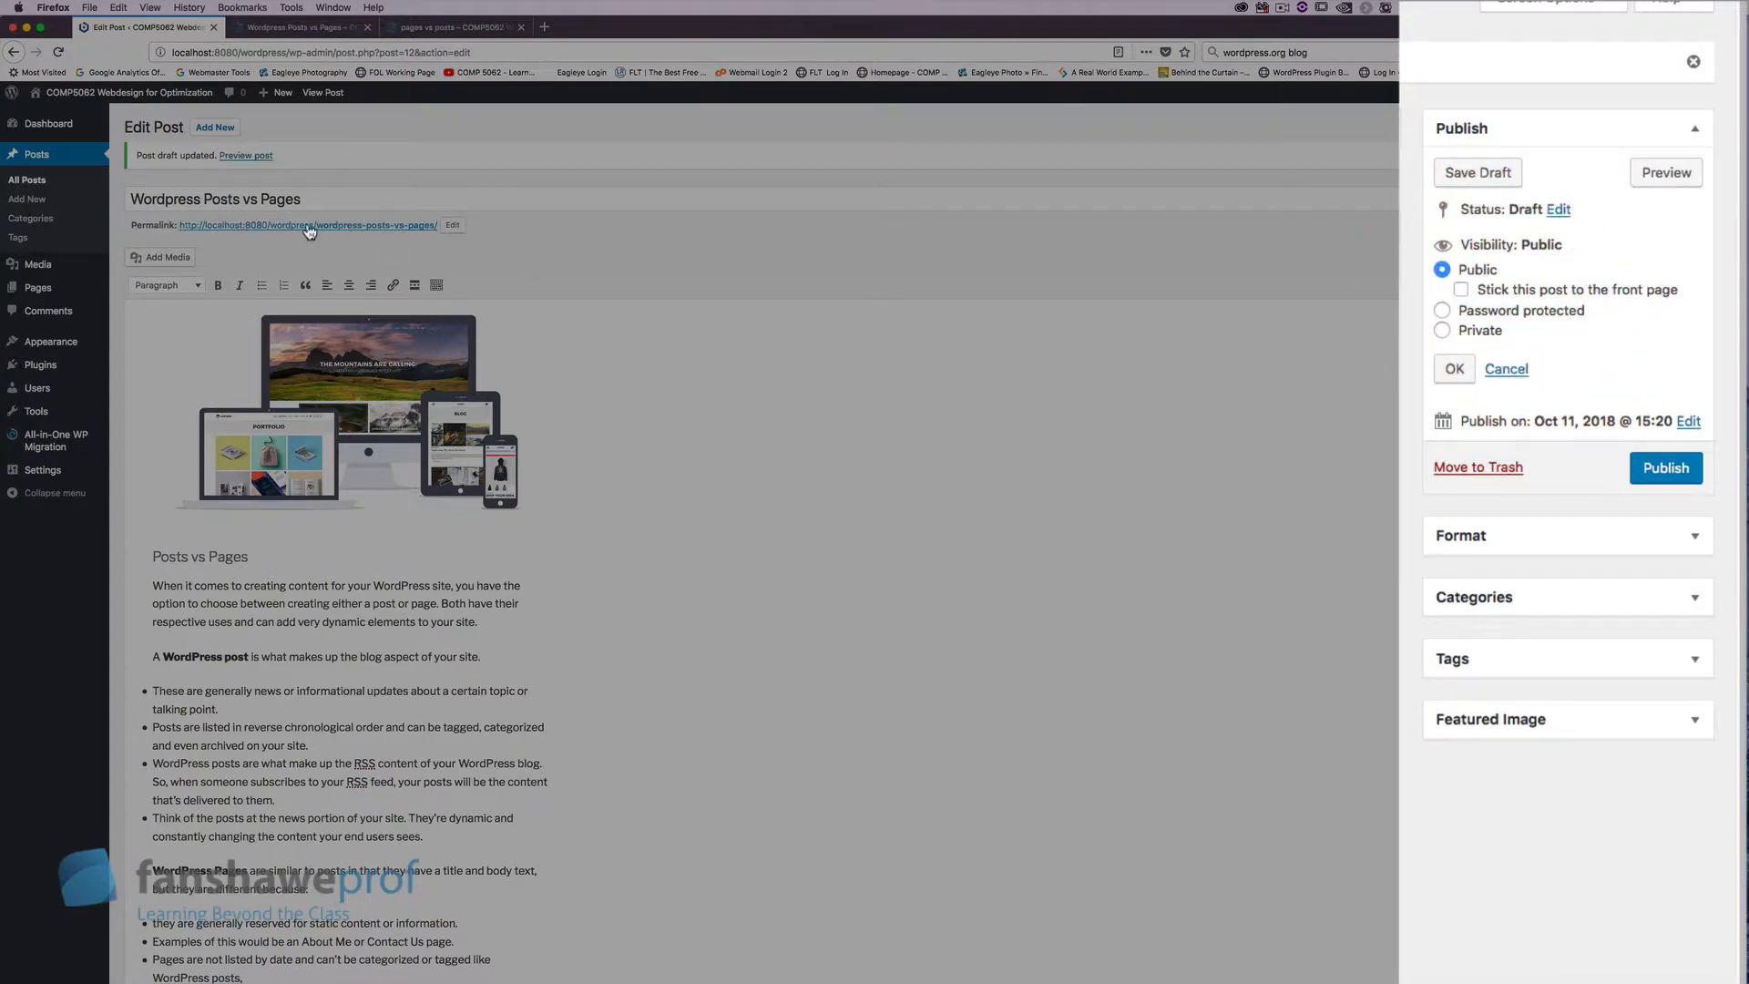
left_click(1453, 368)
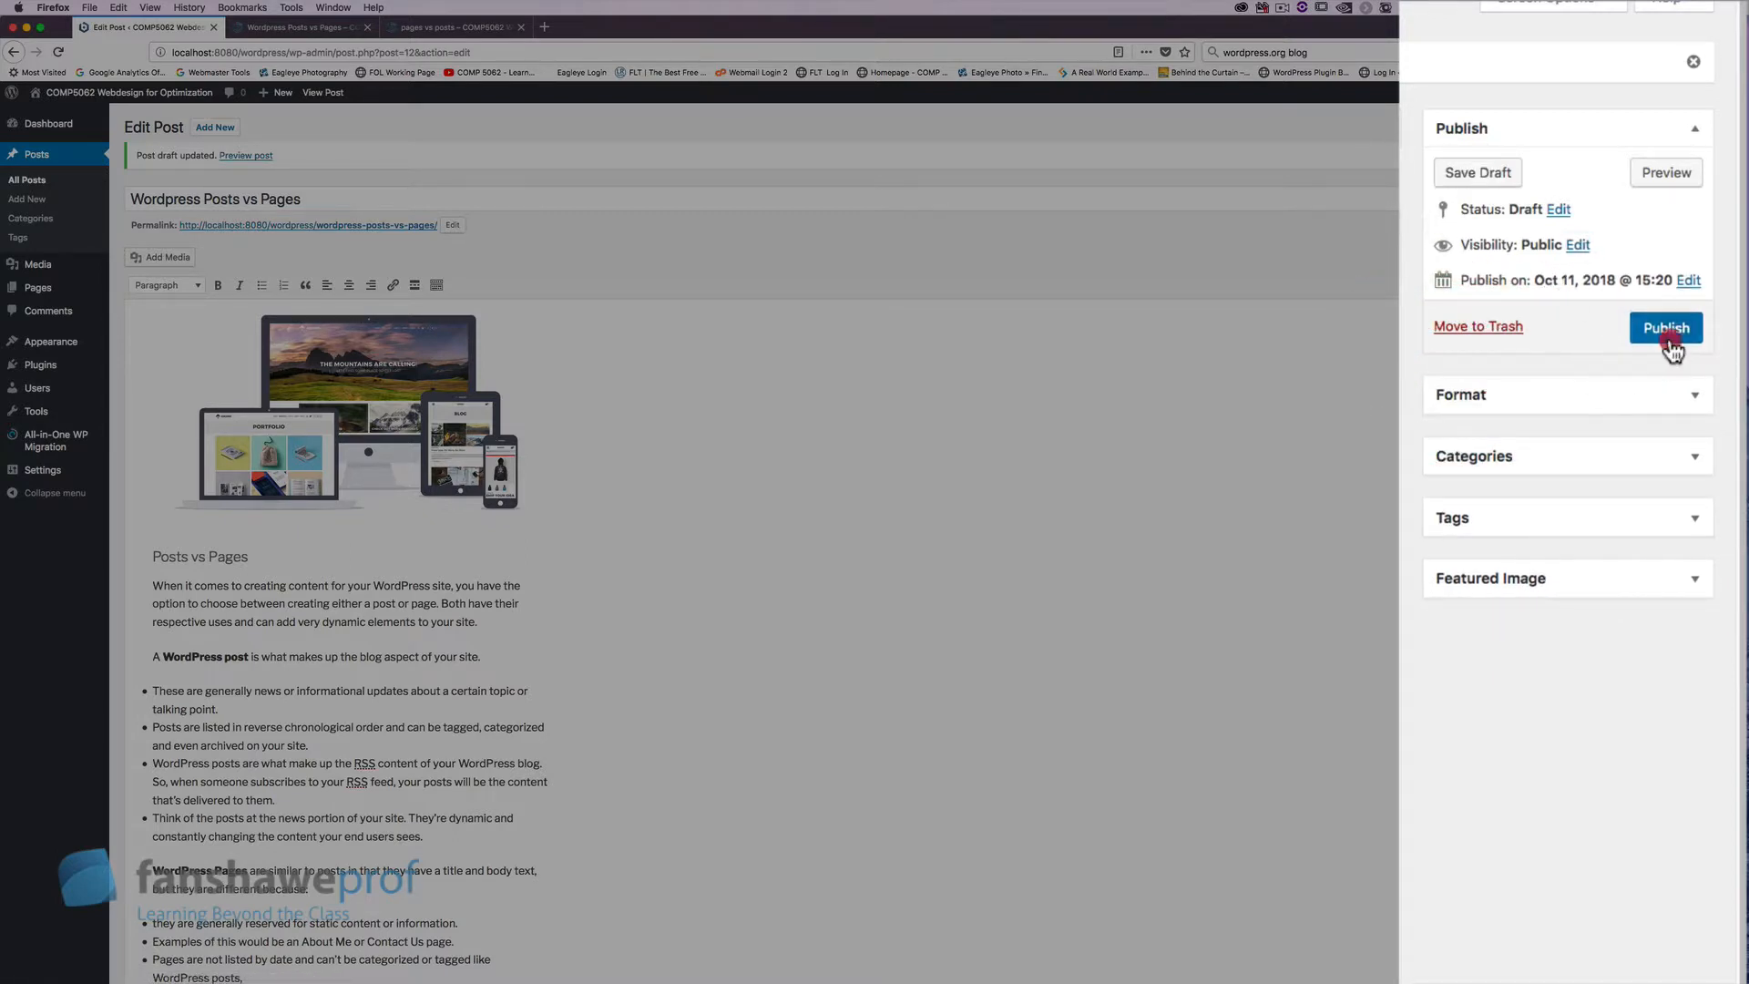
left_click(1672, 337)
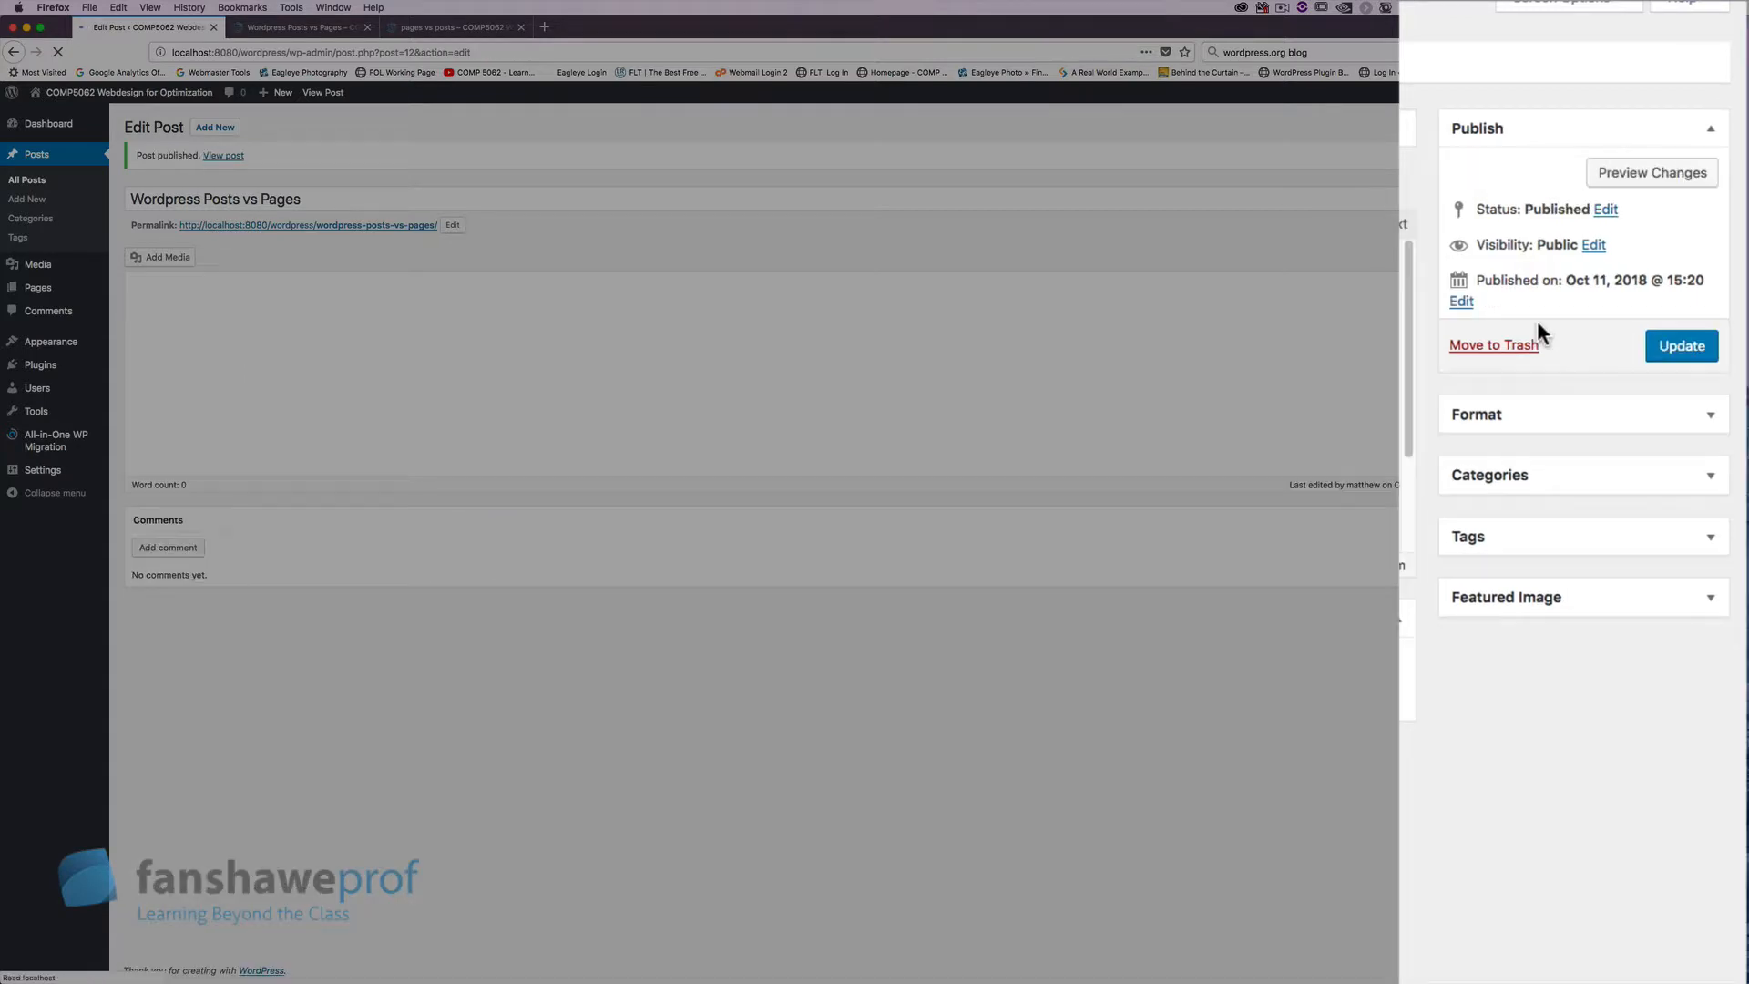
- Expand the Format box, examine the available post formats and collapse it again
scroll(1457, 431, "down", 5)
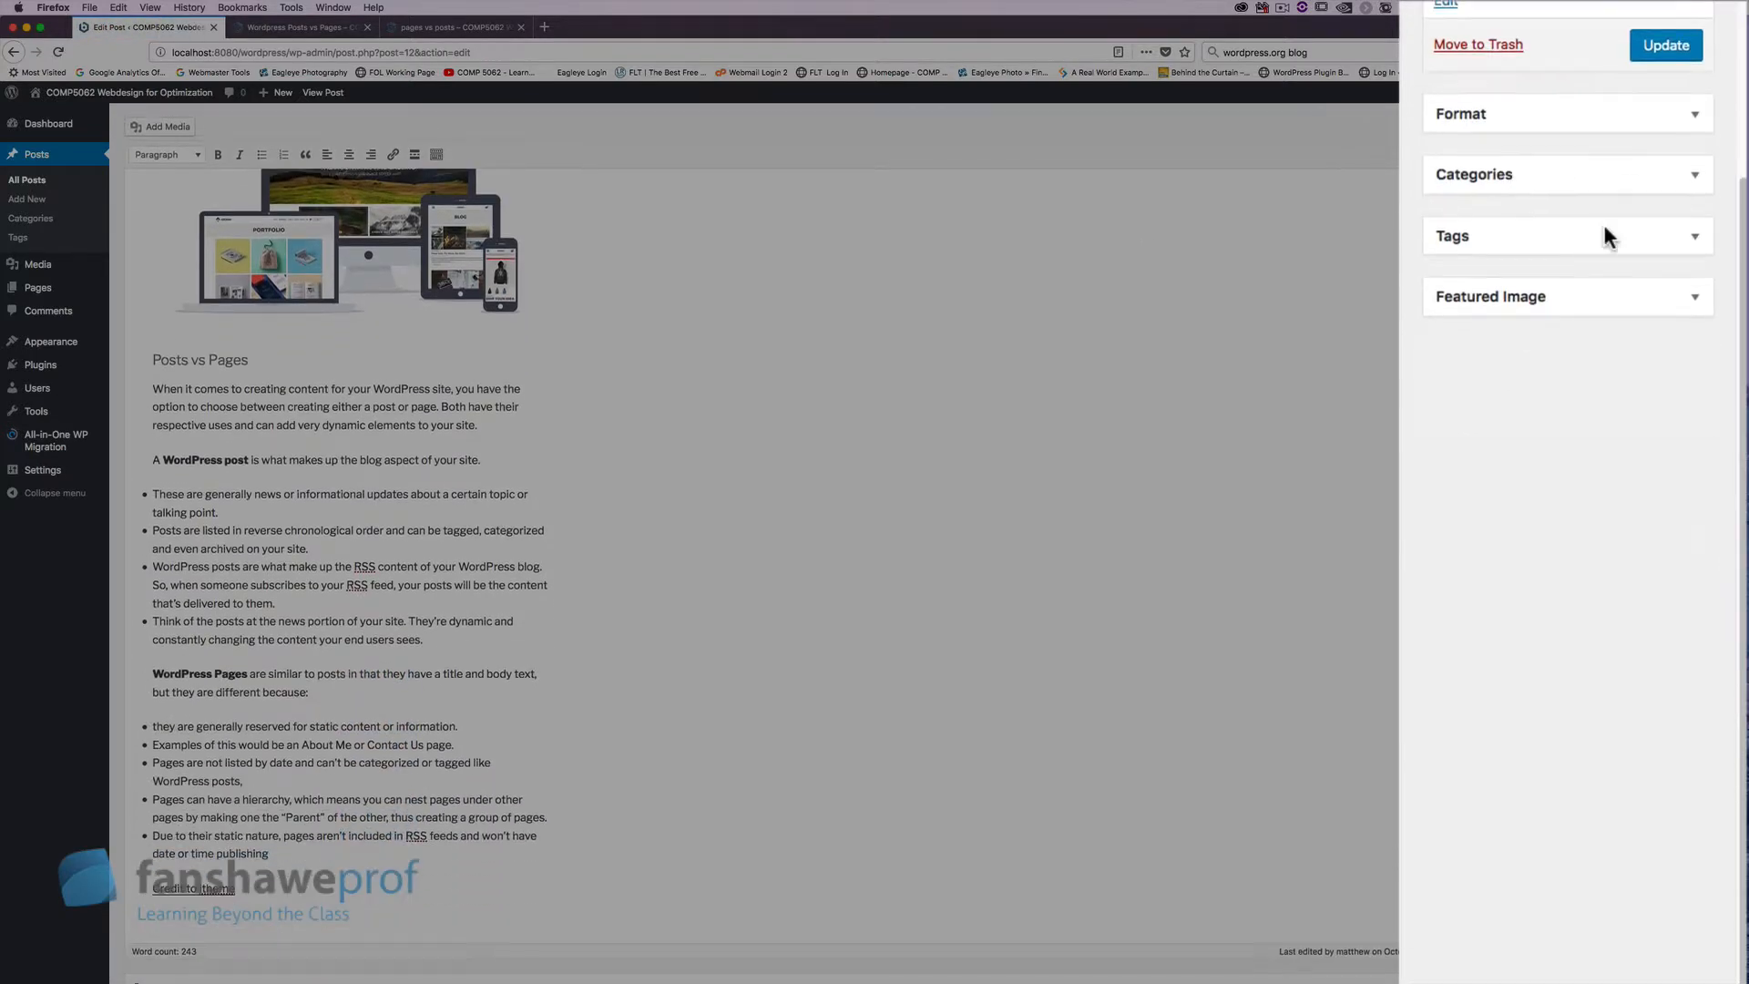
left_click(1687, 168)
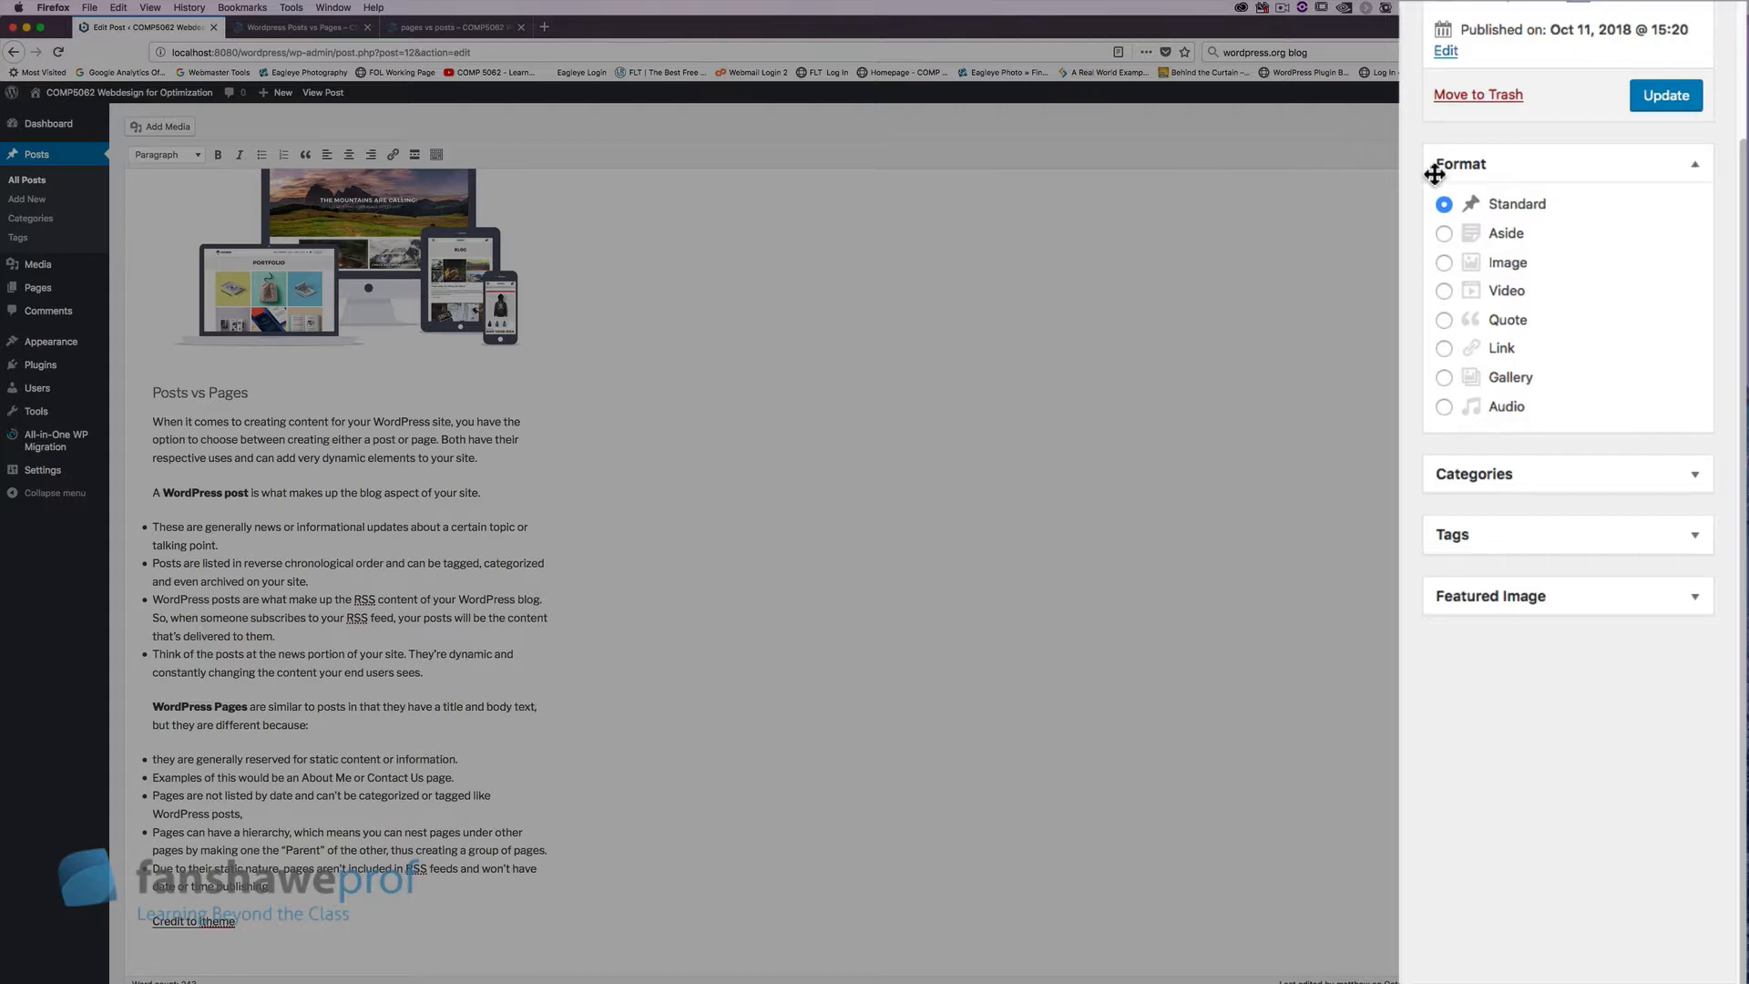
left_click(1695, 164)
- Assign the post to the Wordpress Information category and deselect Uncategorized
left_click(1696, 225)
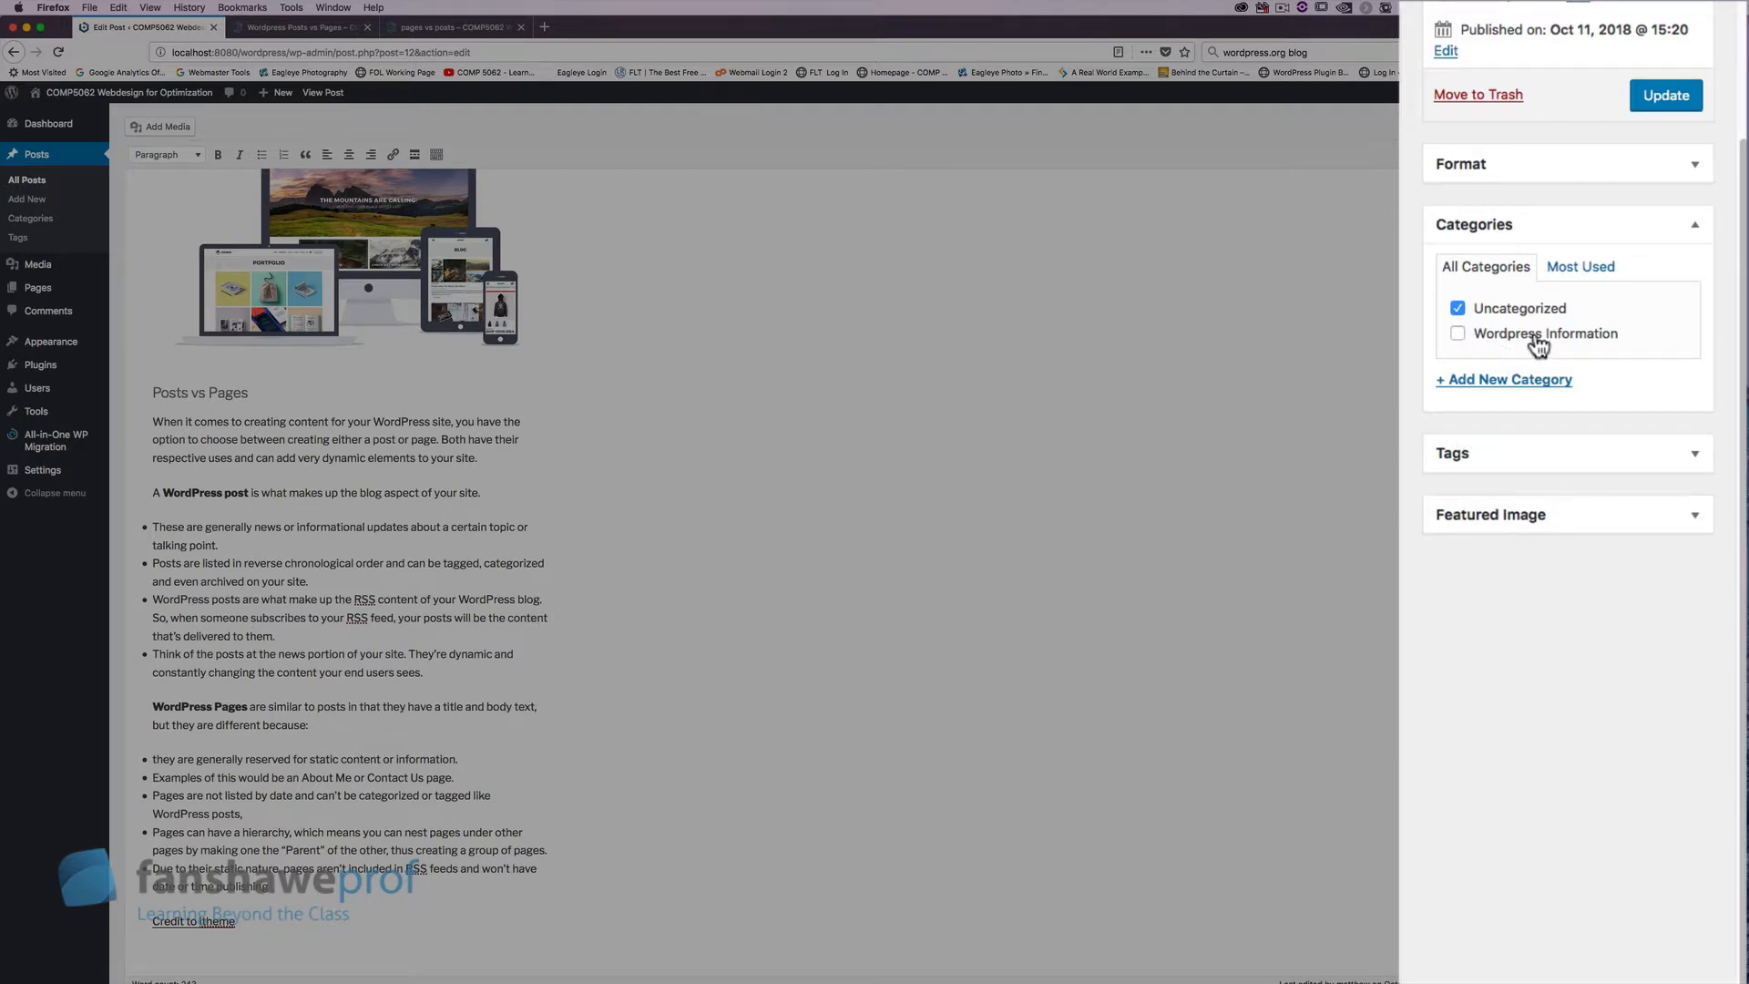
left_click(1458, 333)
scroll(397, 310, "up", 5)
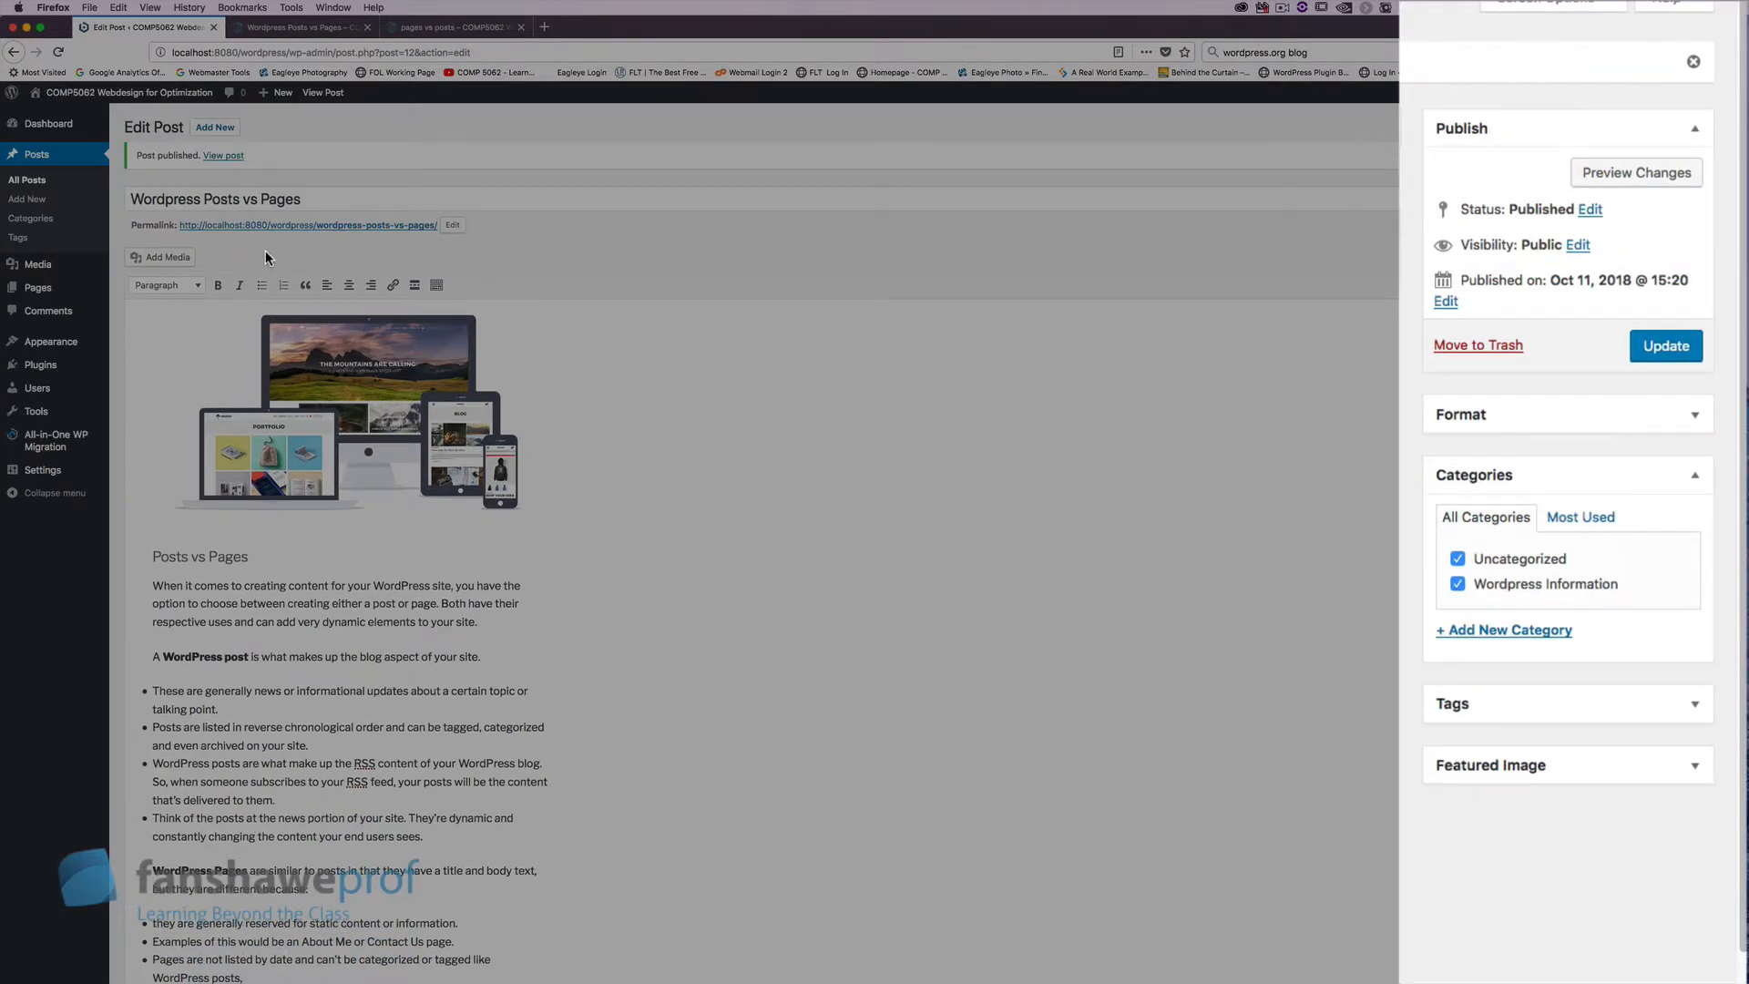
left_click(1460, 560)
- Check the most used tags and enter "post, pages, post vs pages" as new tags for the post
left_click(1470, 704)
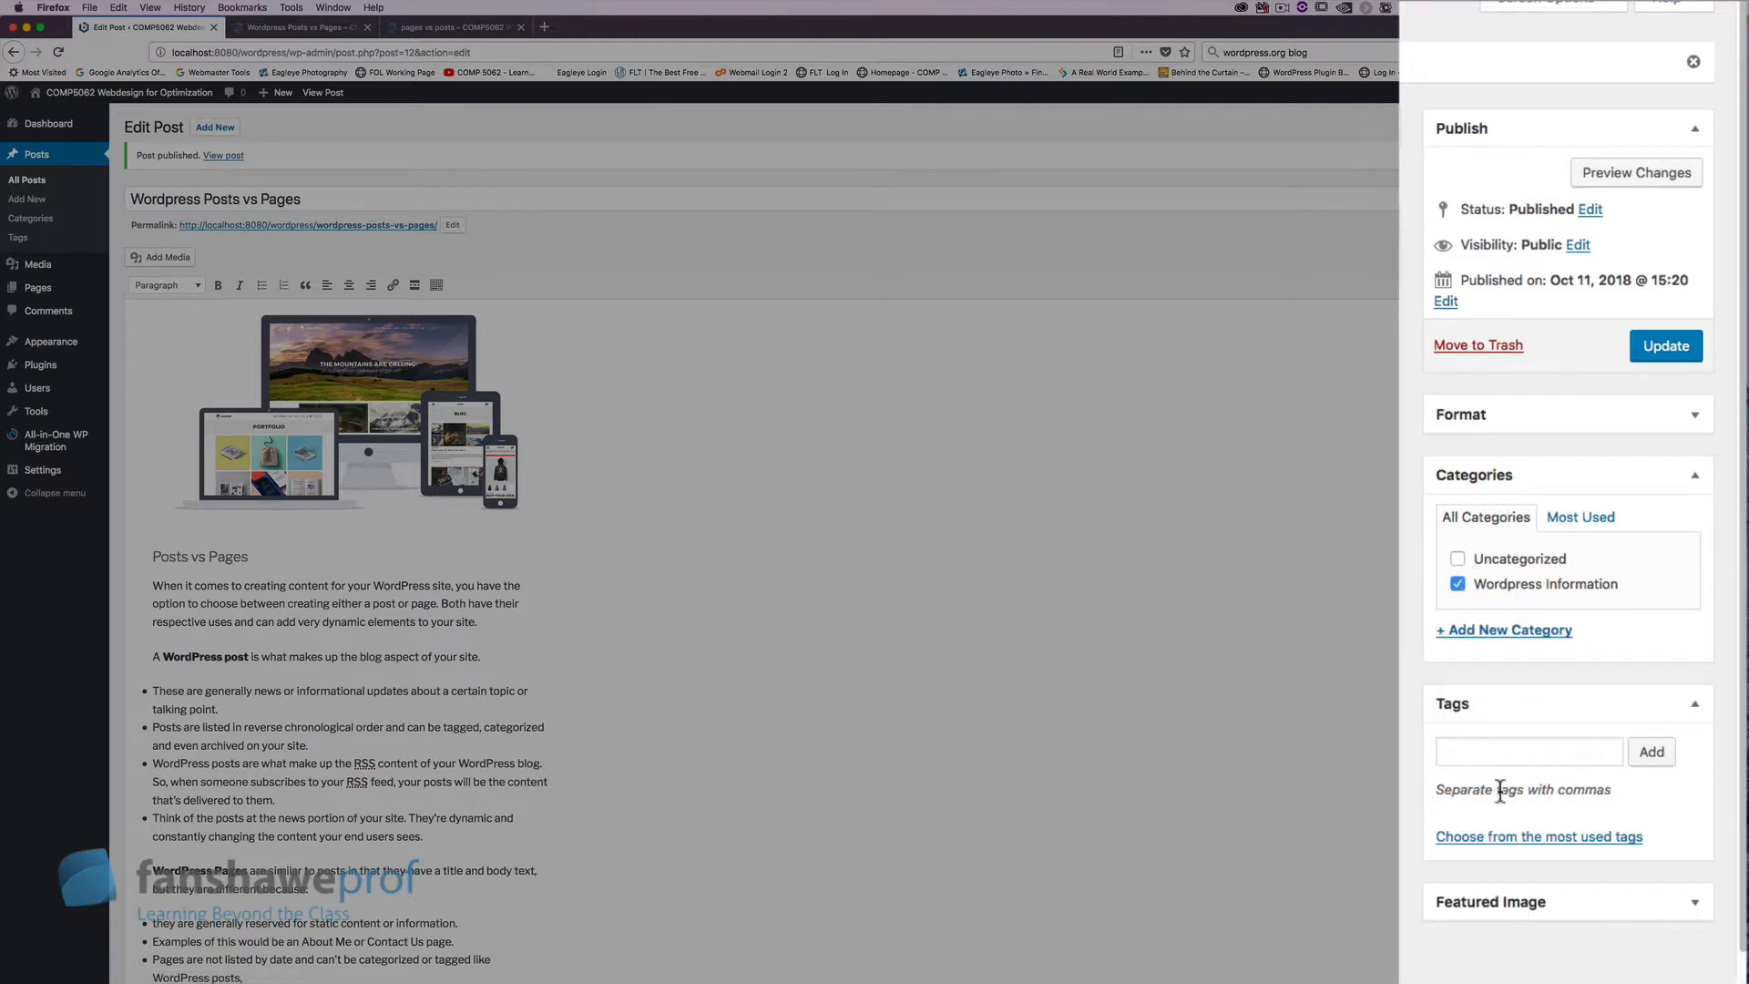
left_click(1516, 838)
left_click(1511, 748)
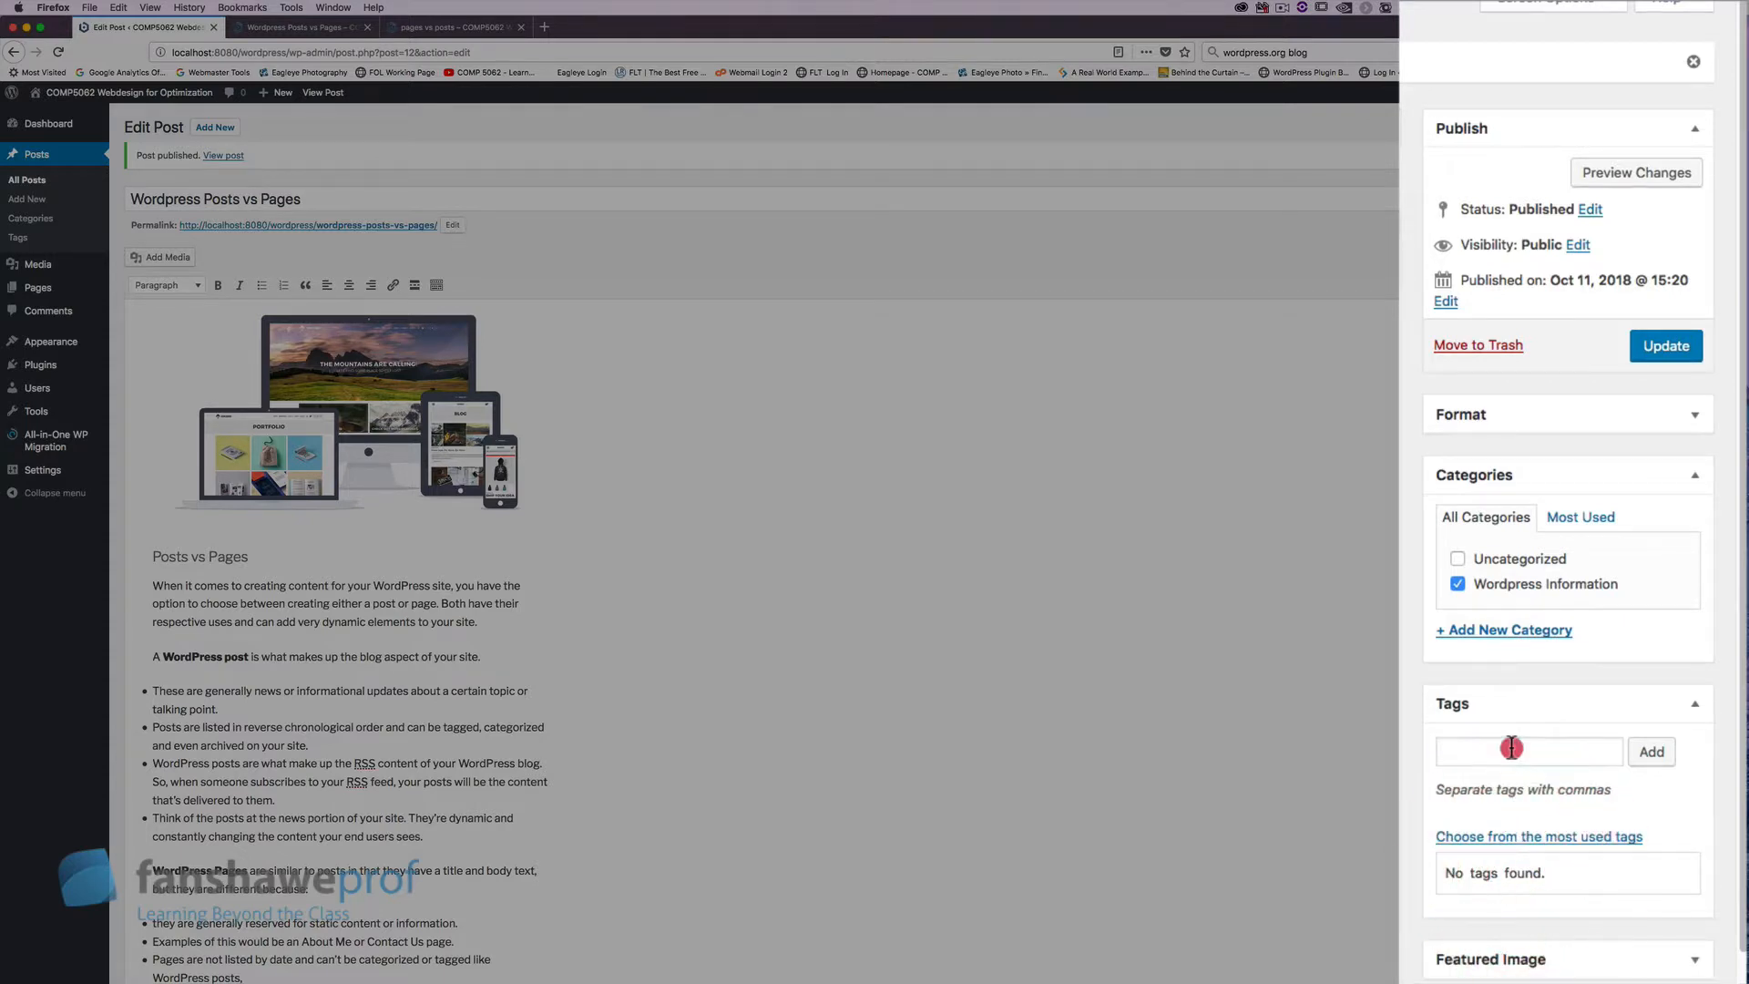
type("post")
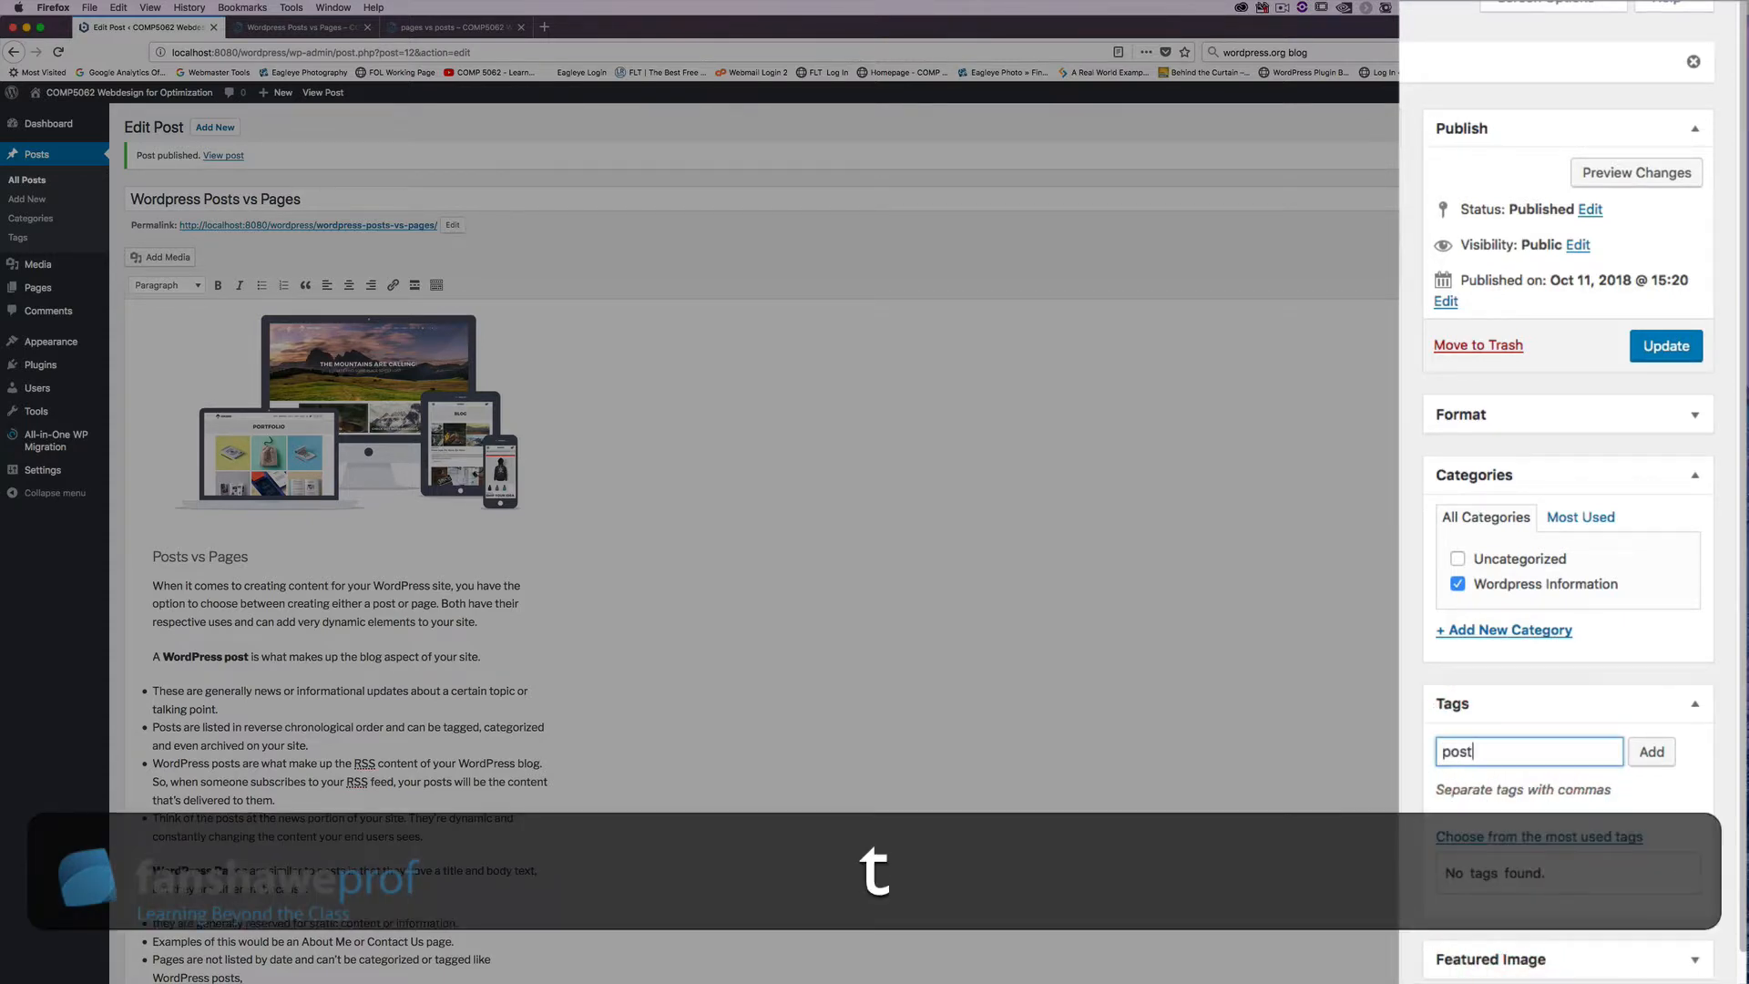
type(", pages")
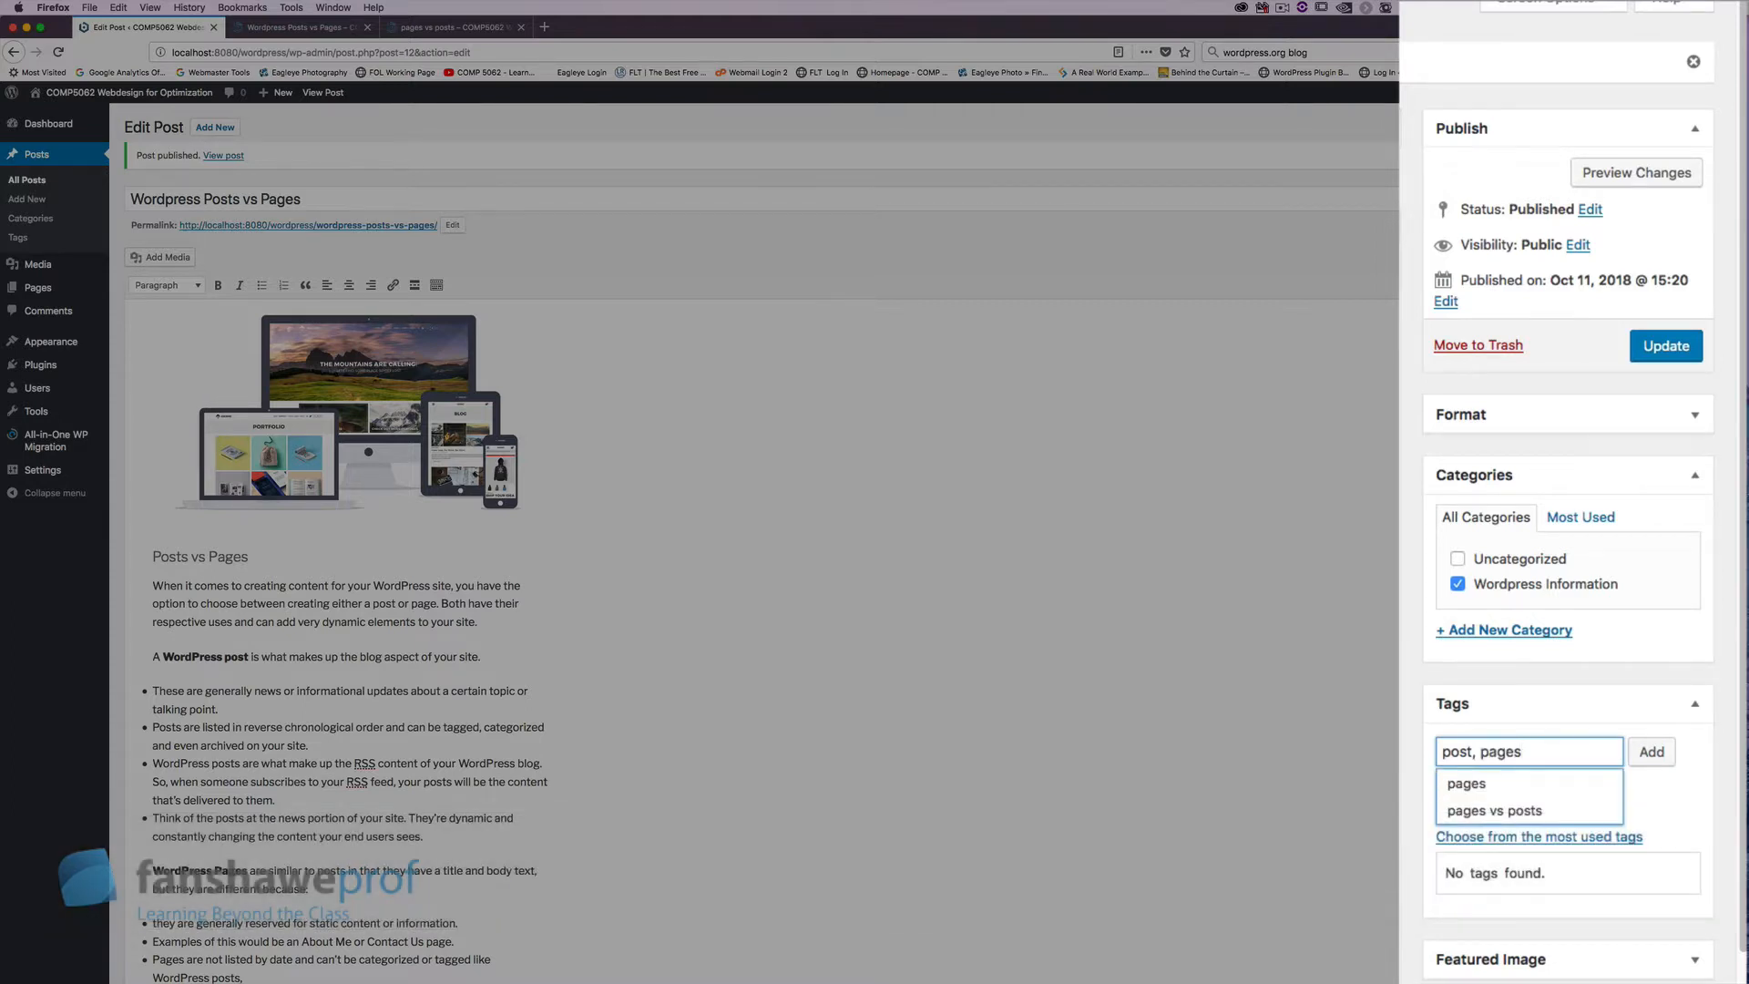
type(", ")
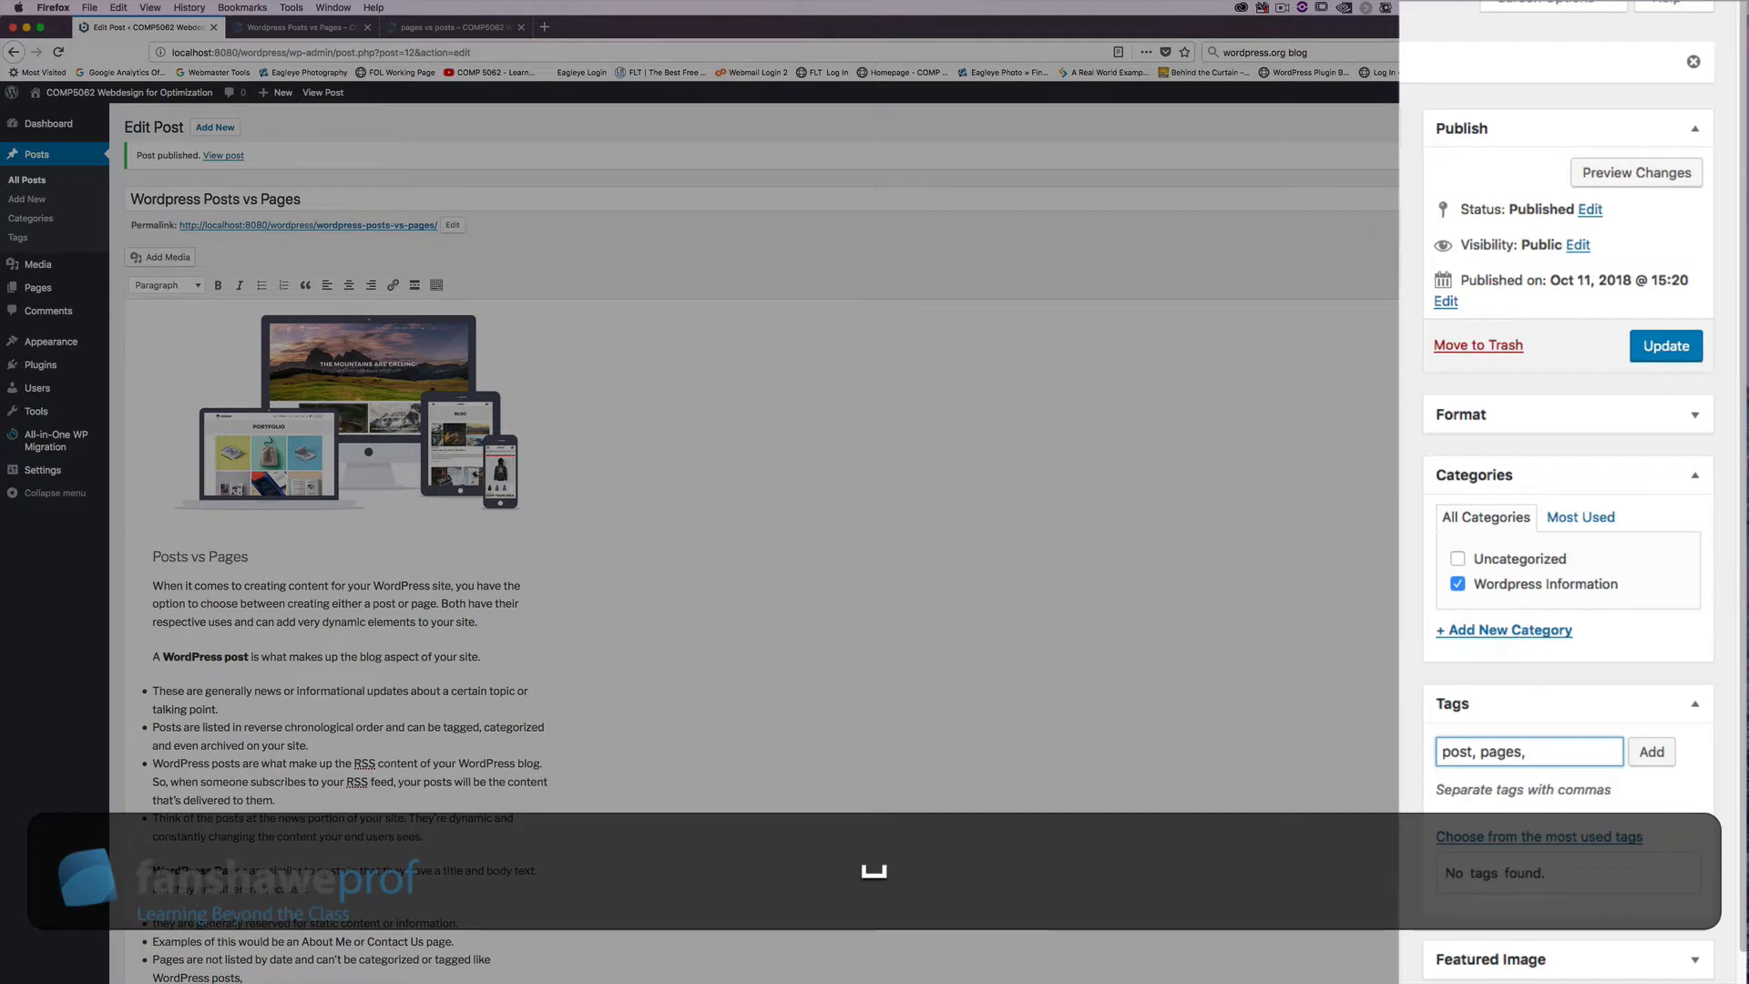
type("post vs pps")
key("BackSpace")
type("a")
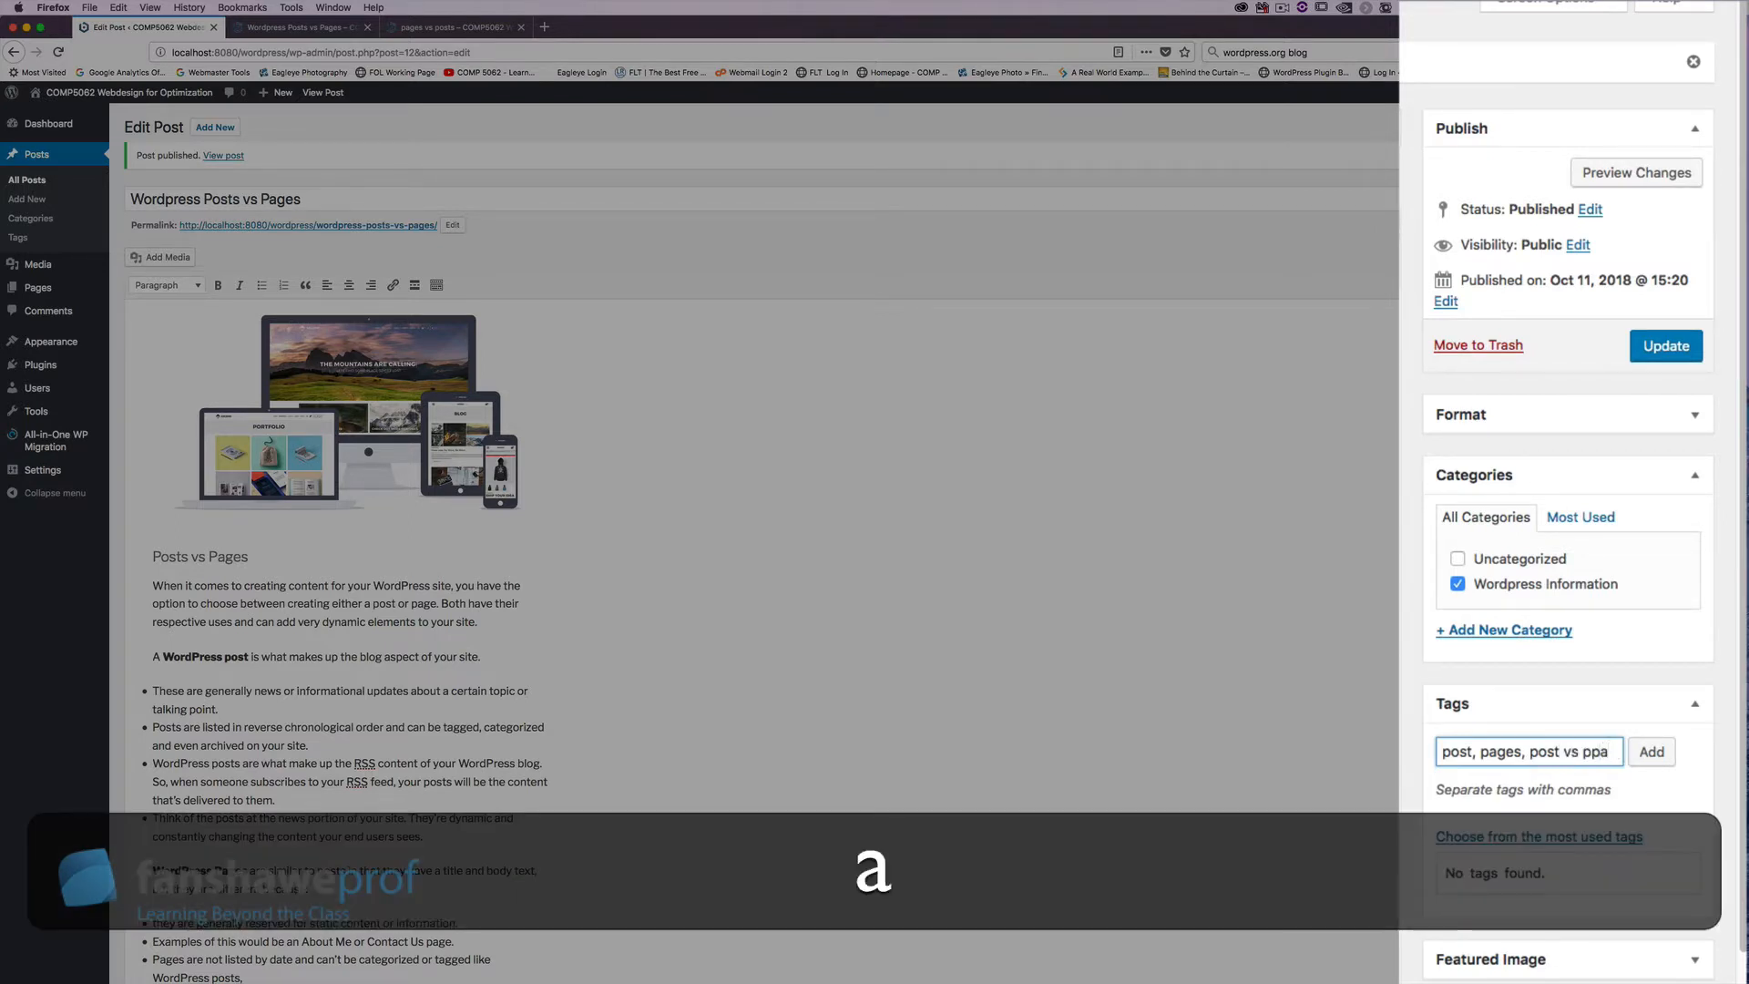
key("BackSpace")
key("BackSpace")
type("ages")
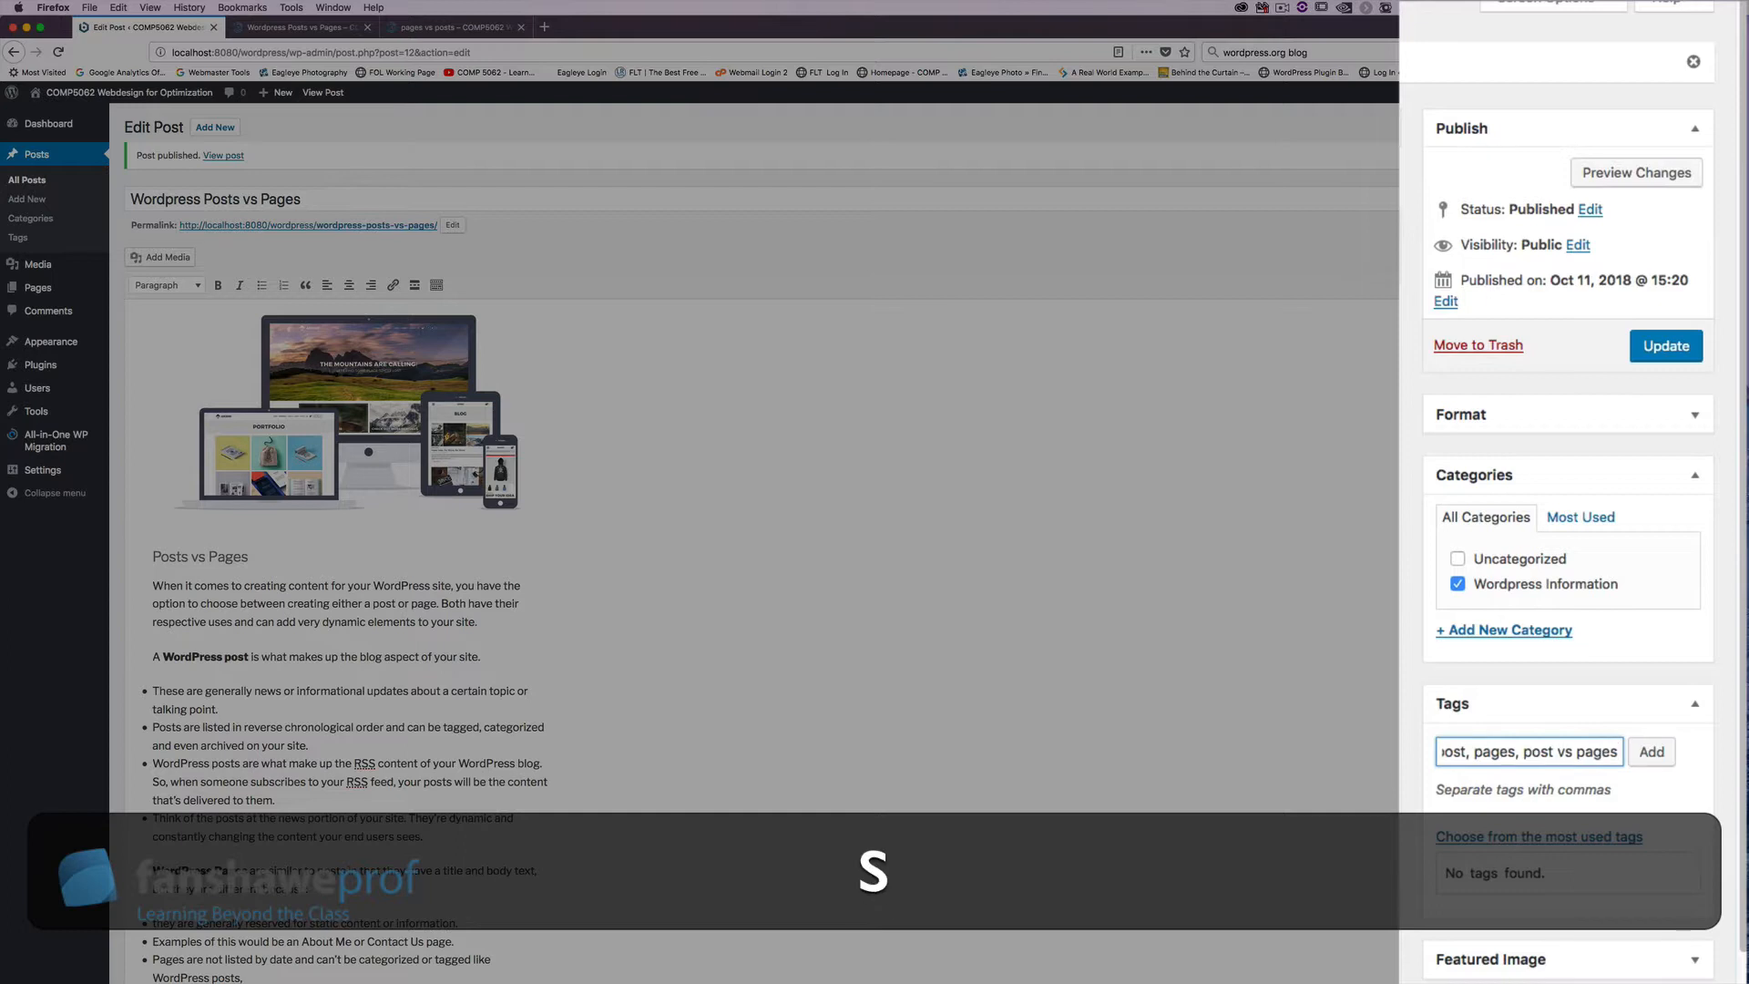
- Append "wordpress, content, blogging" to the tag entry and add all the entered tags to the post
type(", wordpress,")
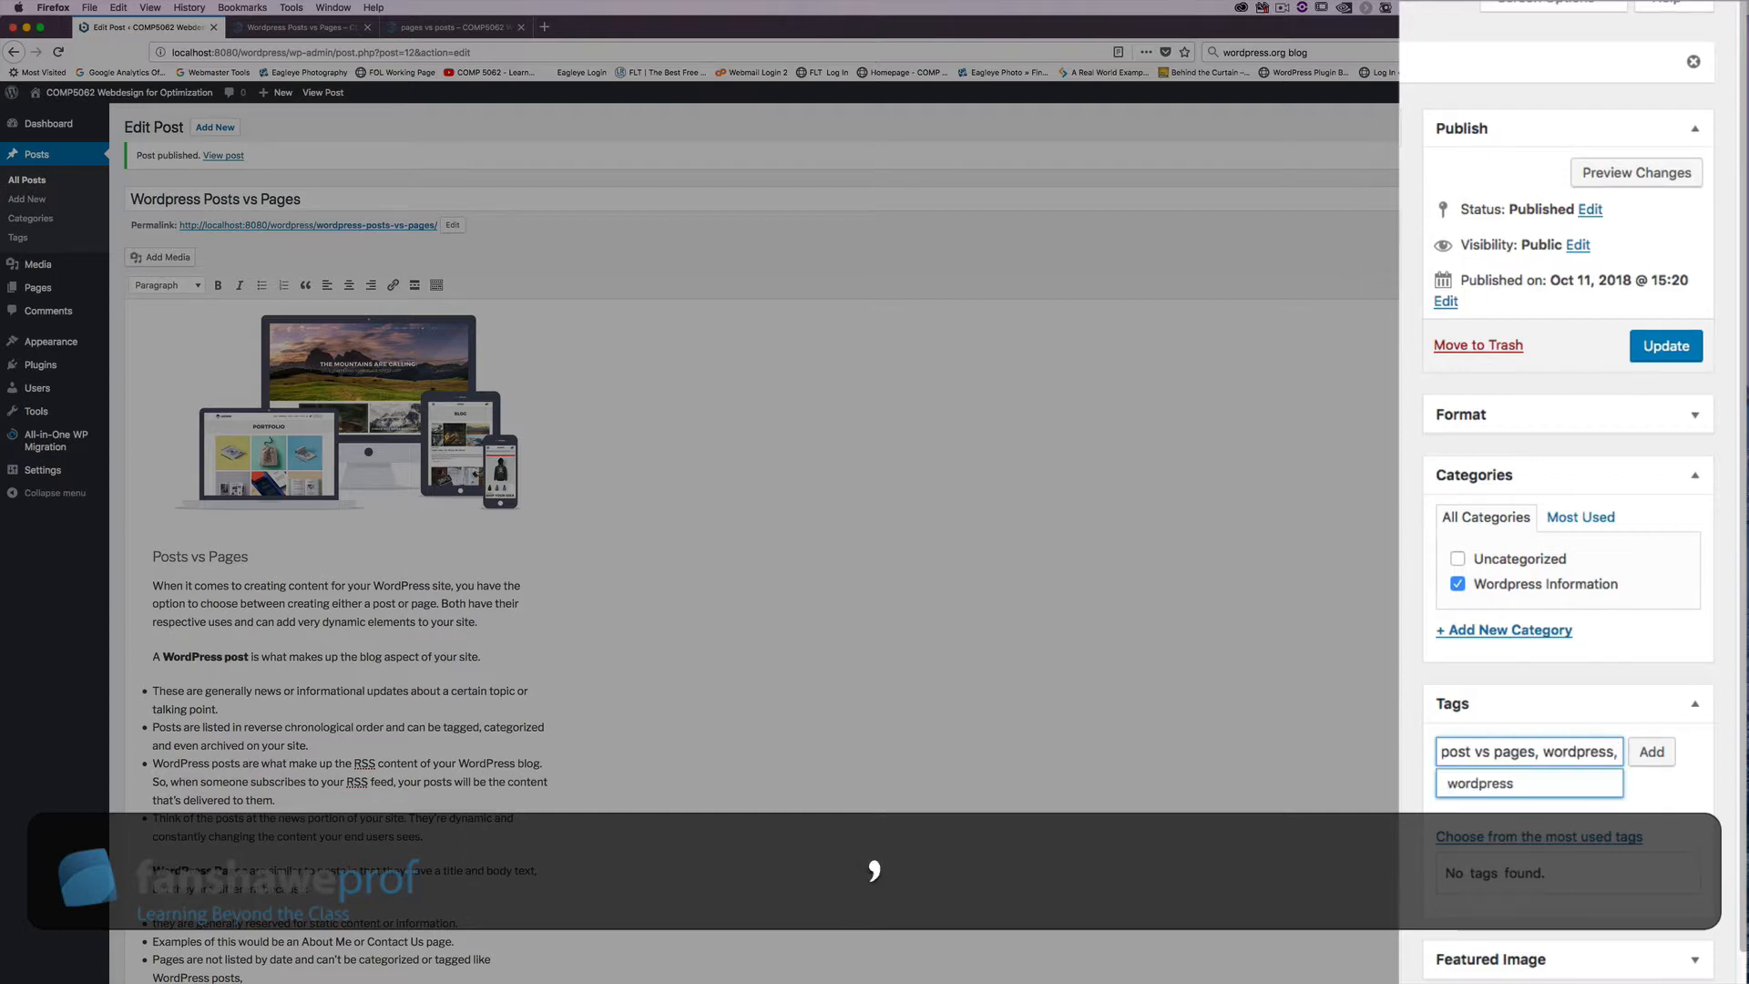
type(" content, nlo")
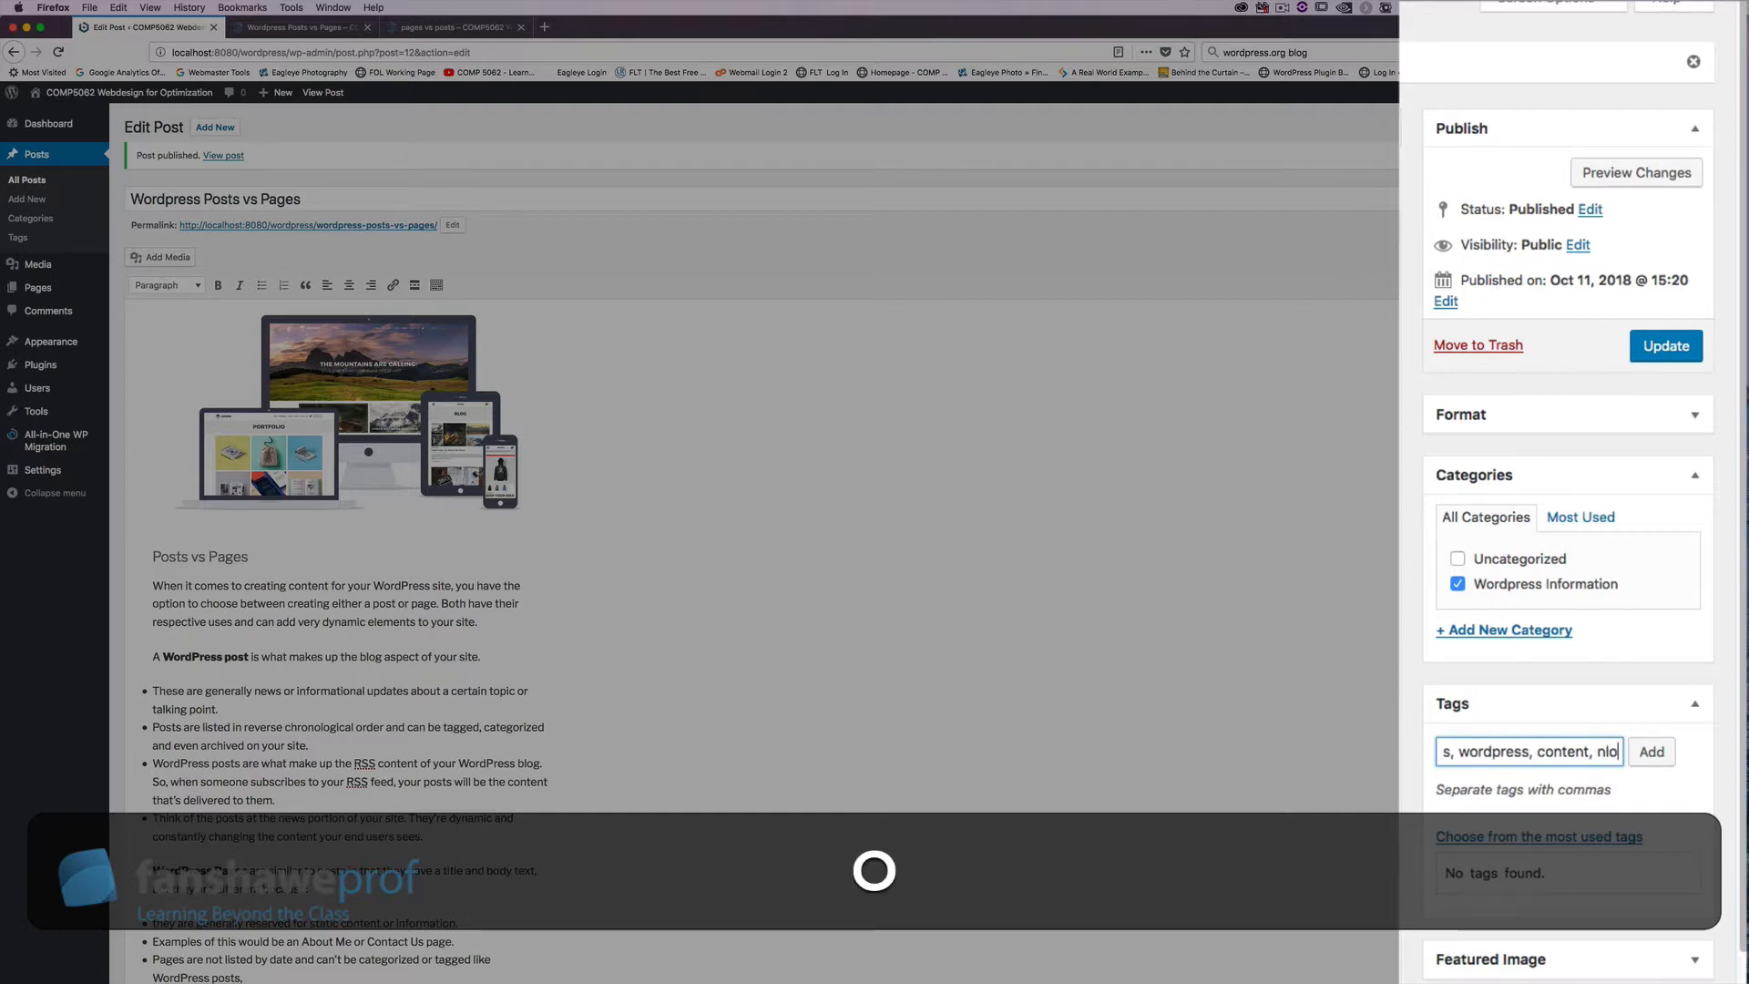
type("g")
key("BackSpace")
key("BackSpace")
key("BackSpace")
key("BackSpace")
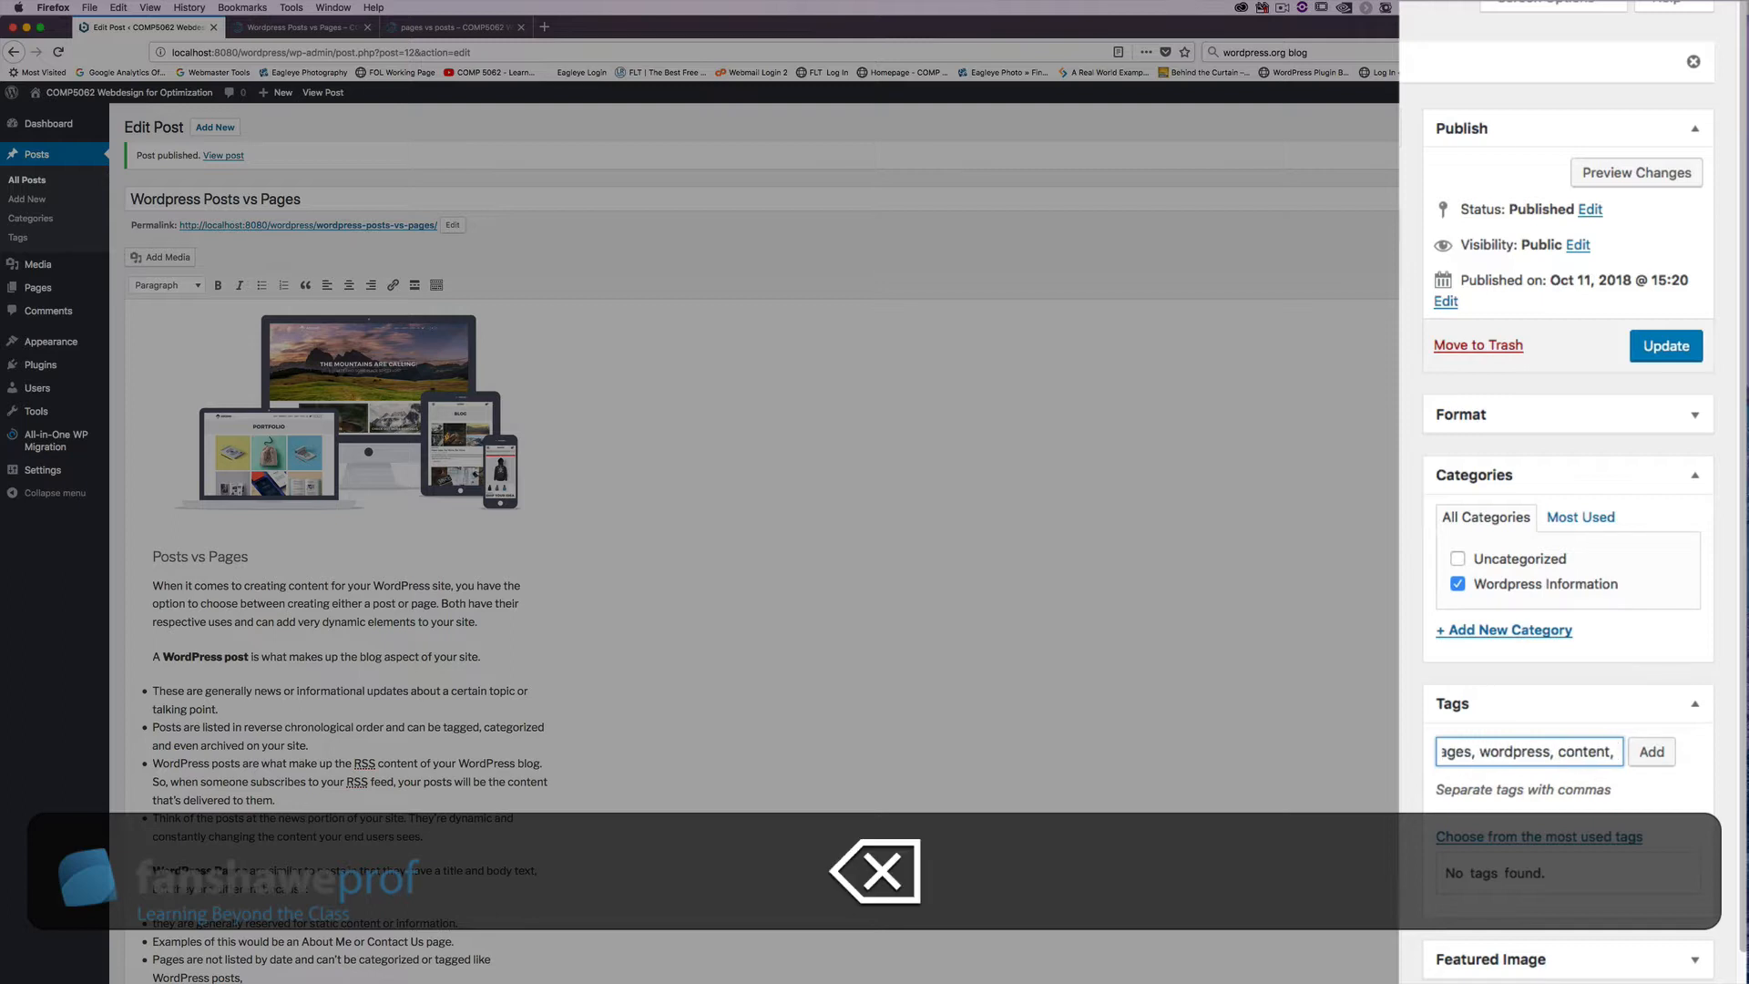
type("blgg")
key("BackSpace")
key("BackSpace")
type("o")
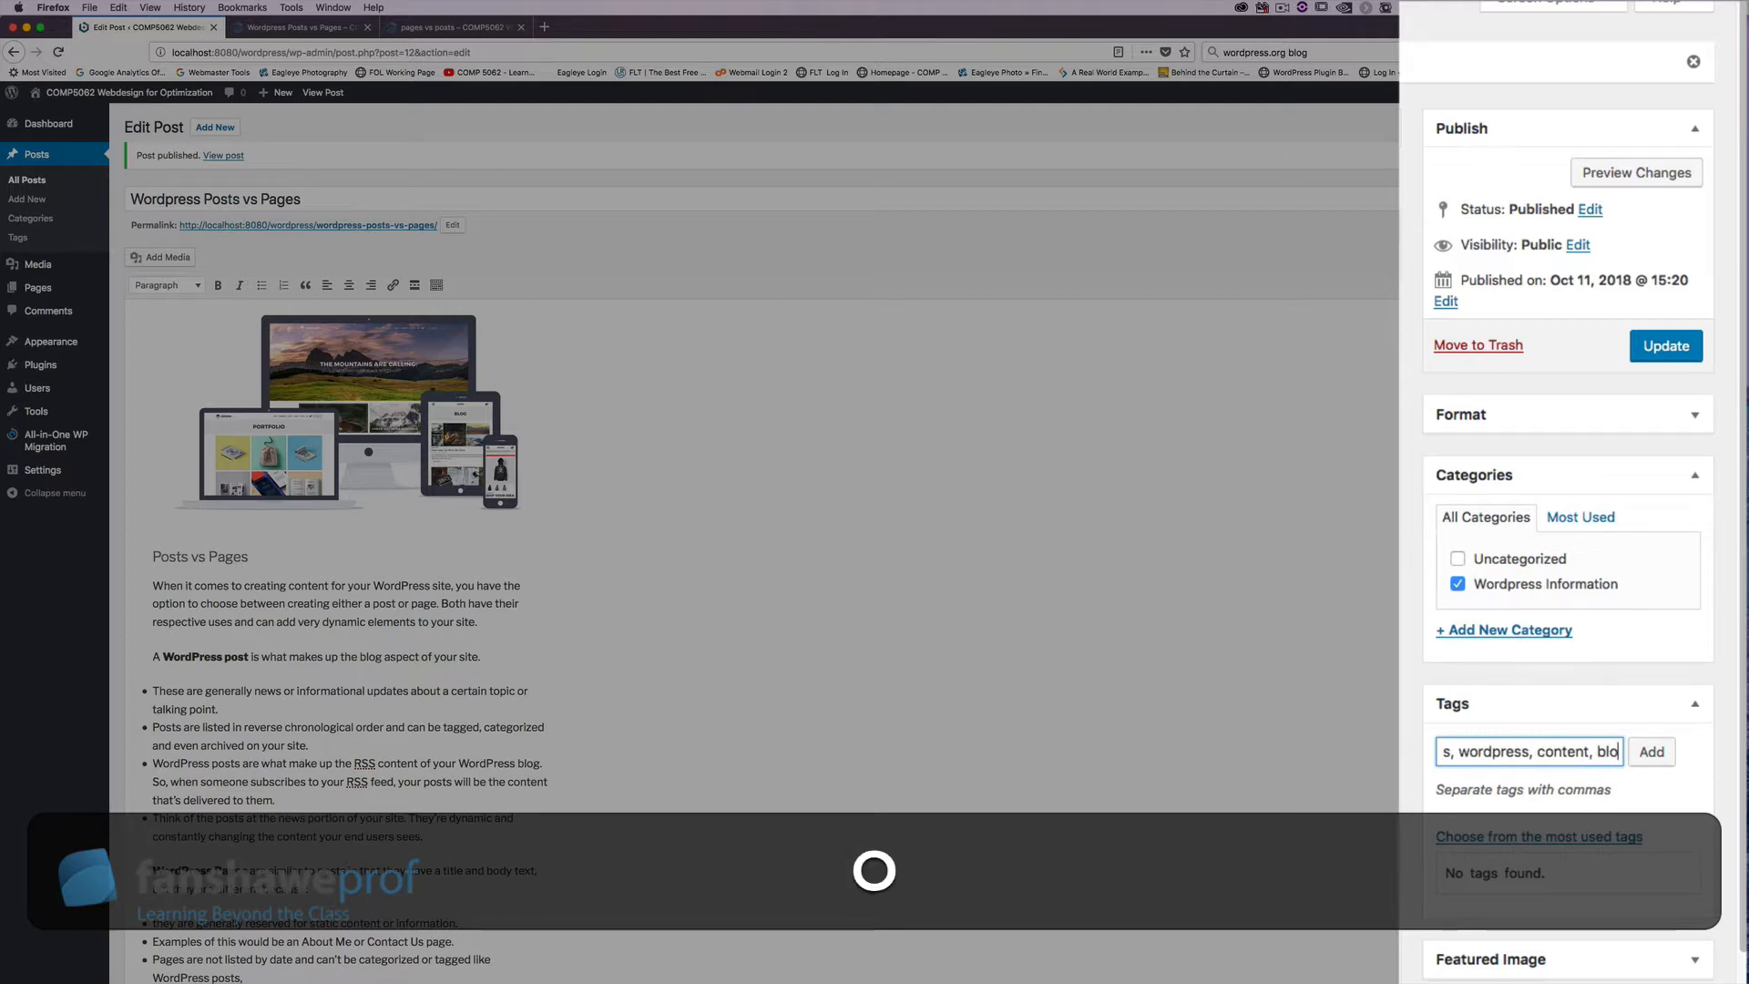
type("gging")
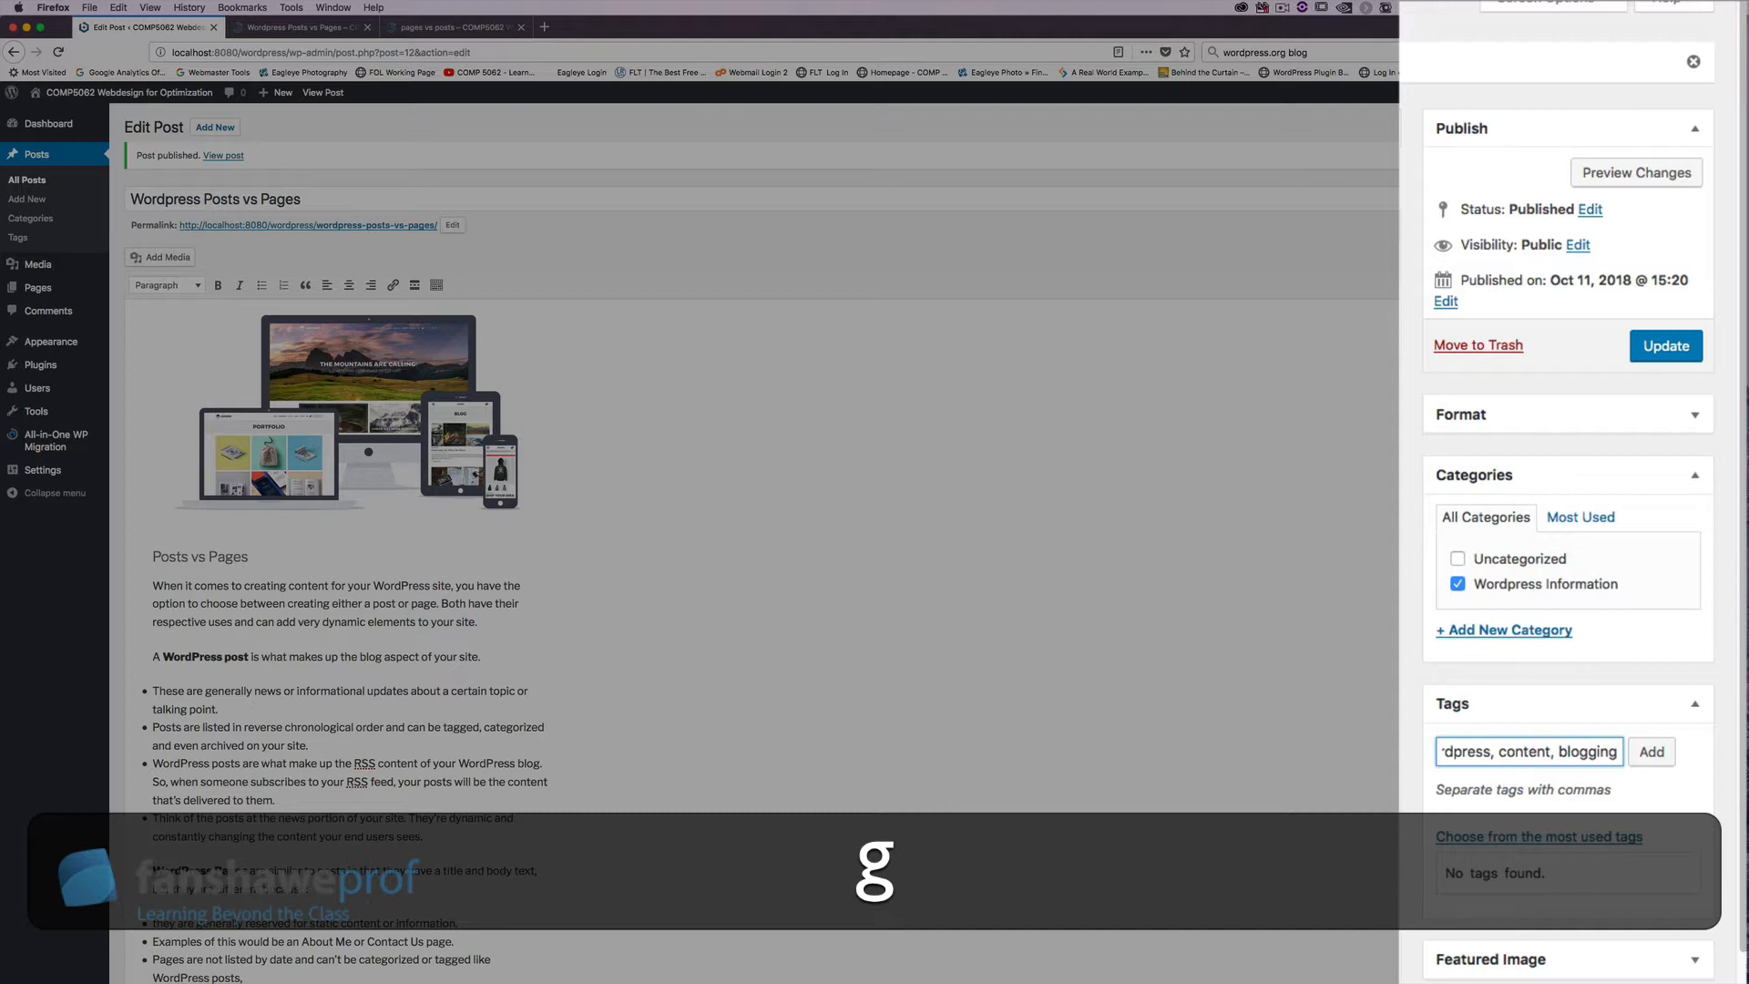
left_click(1647, 754)
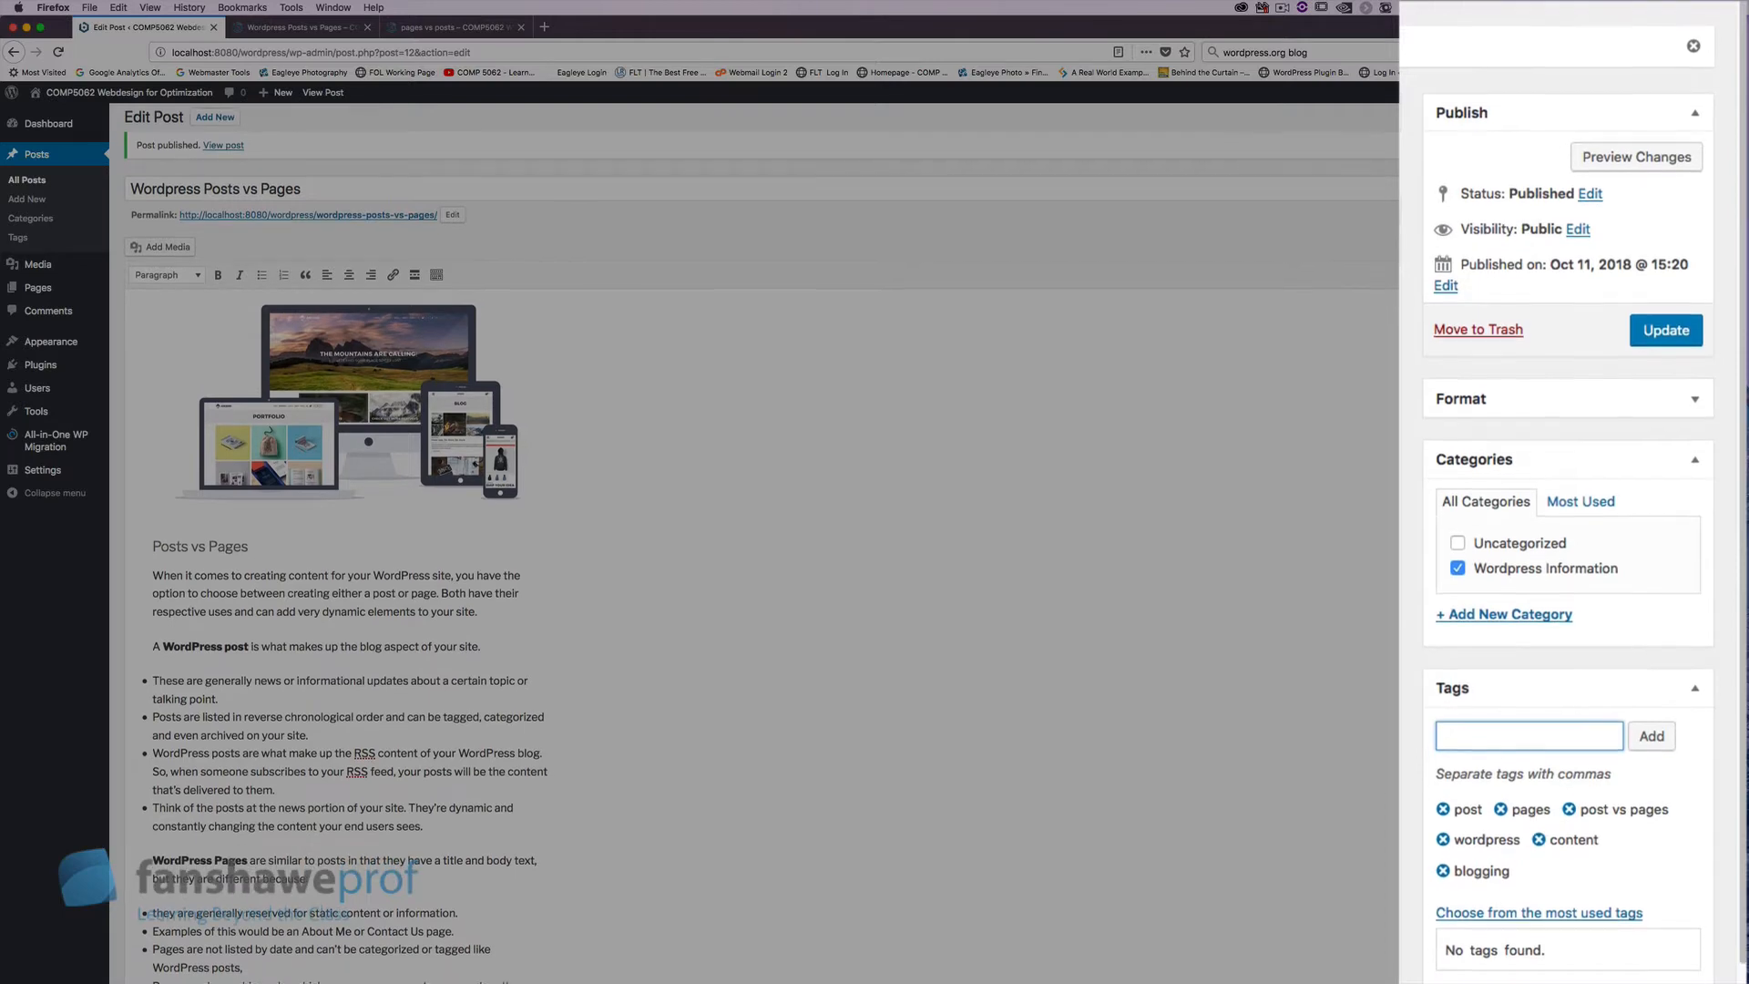
- Set ascend_free_product.jpg from the media library as the post's featured image and remove it again
scroll(1566, 783, "down", 3)
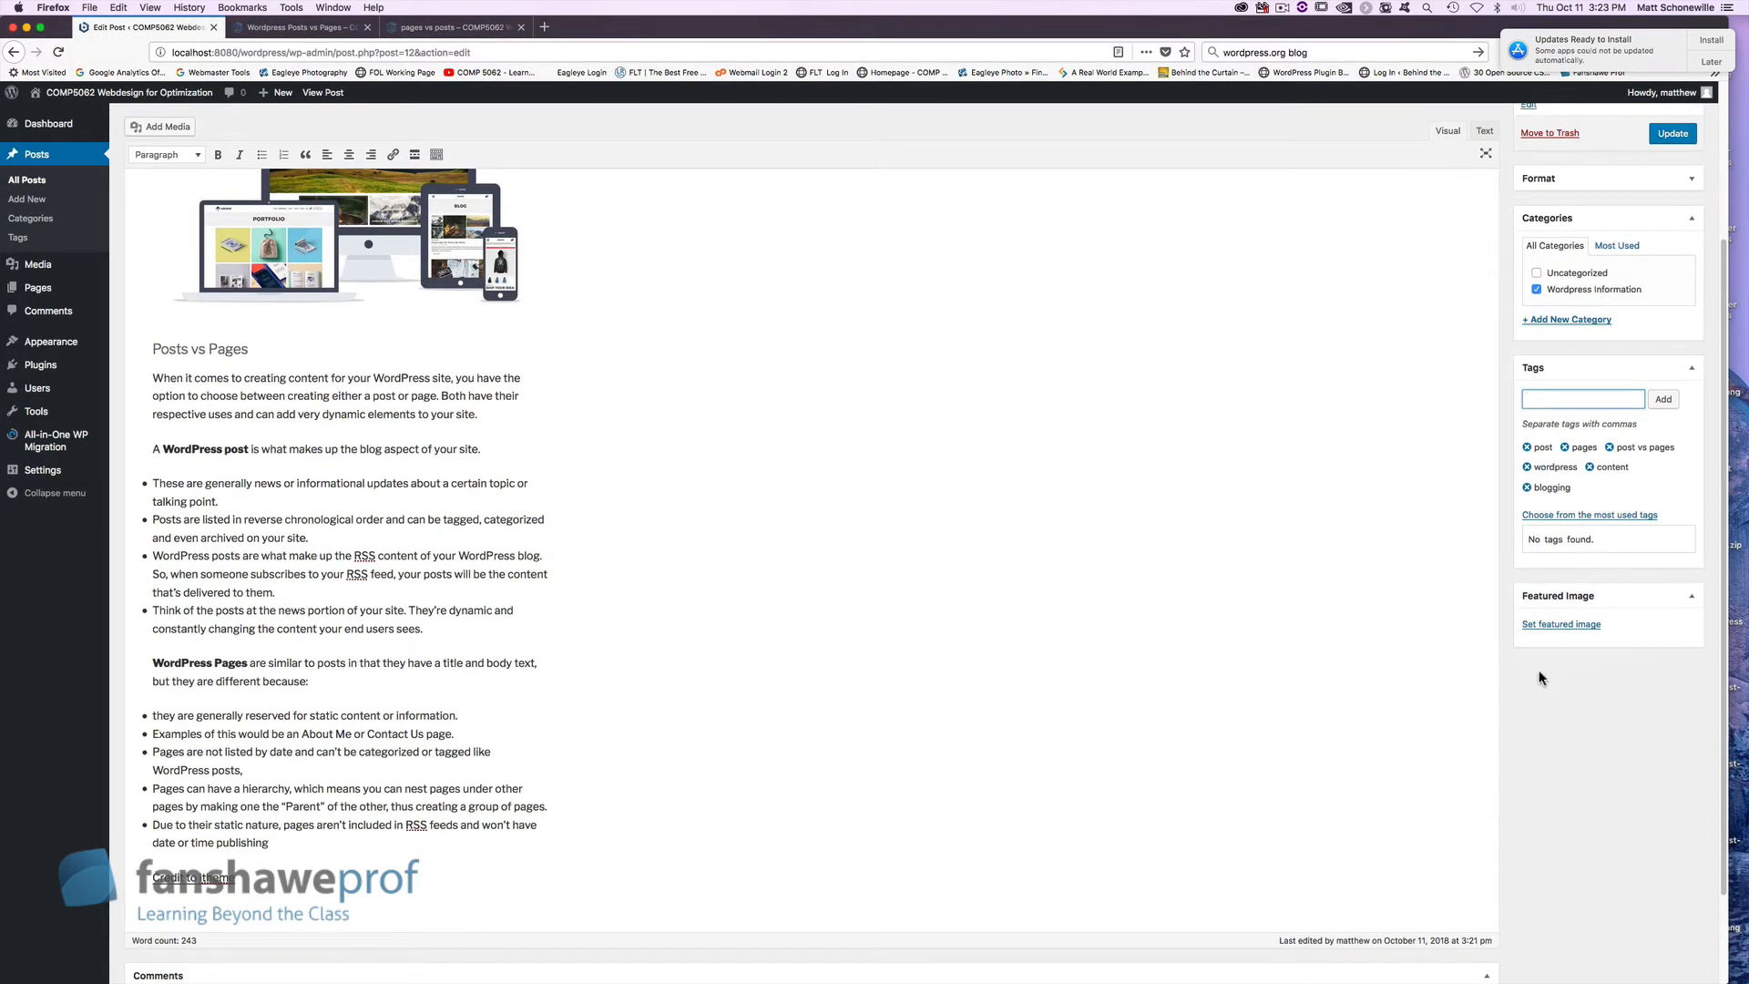
left_click(1558, 625)
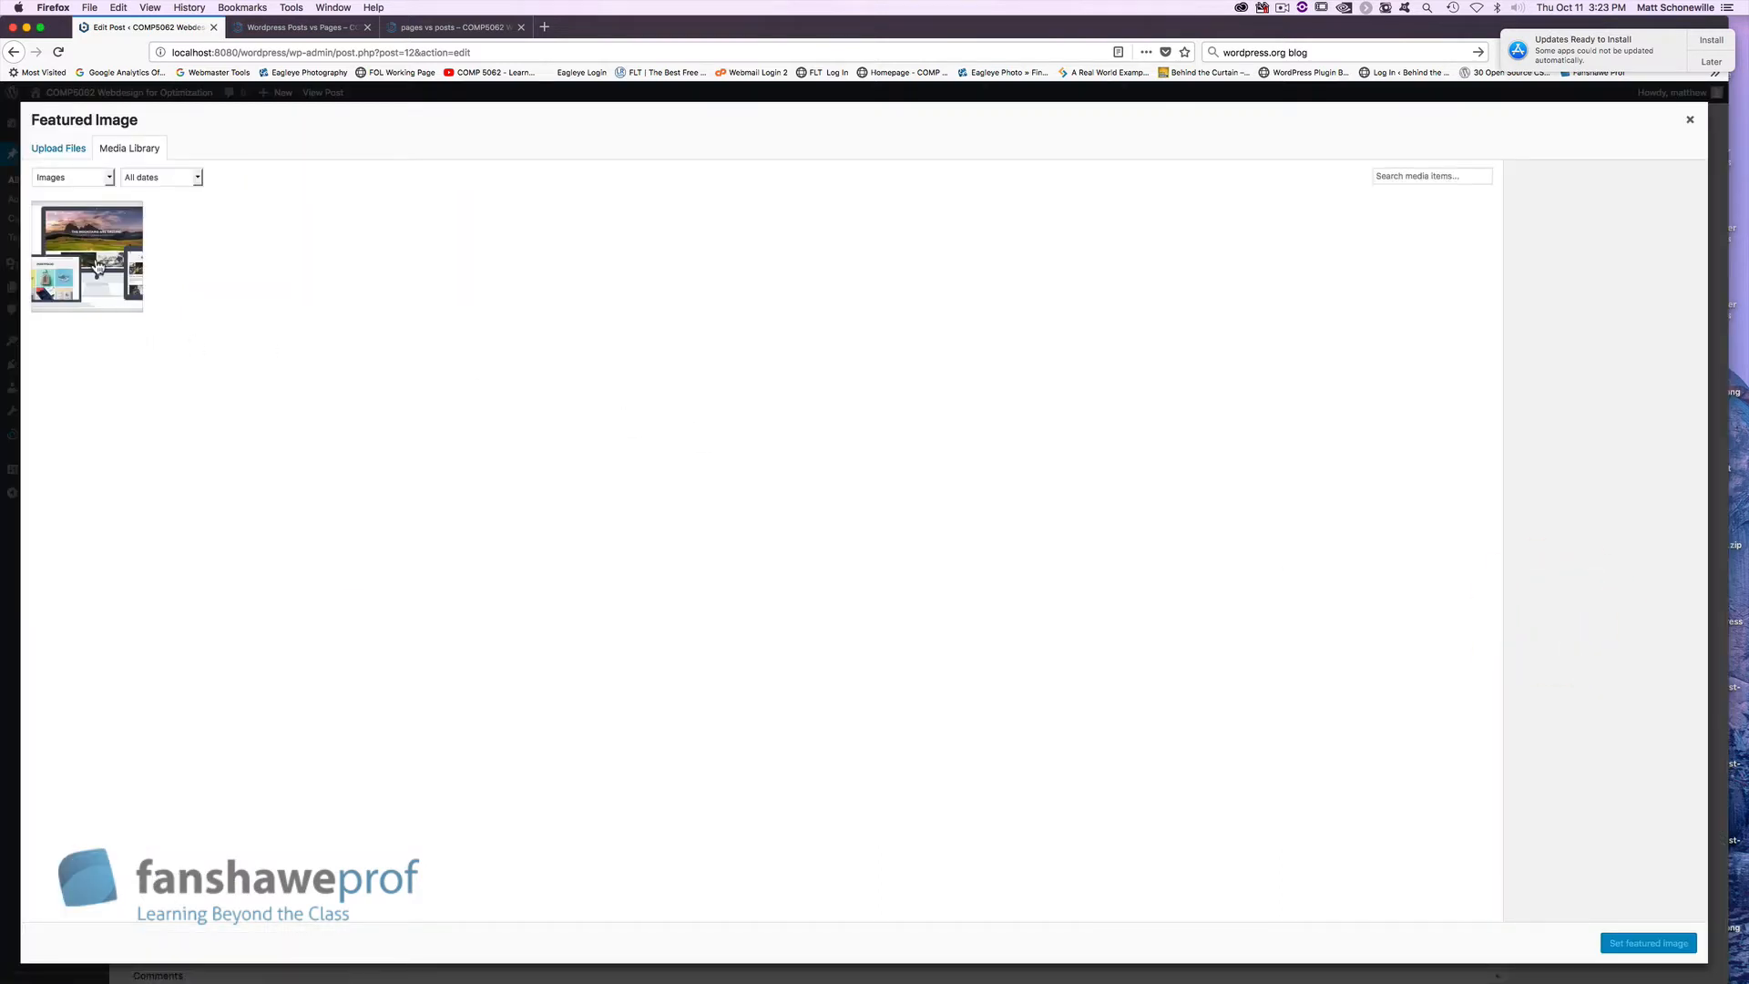
left_click(99, 266)
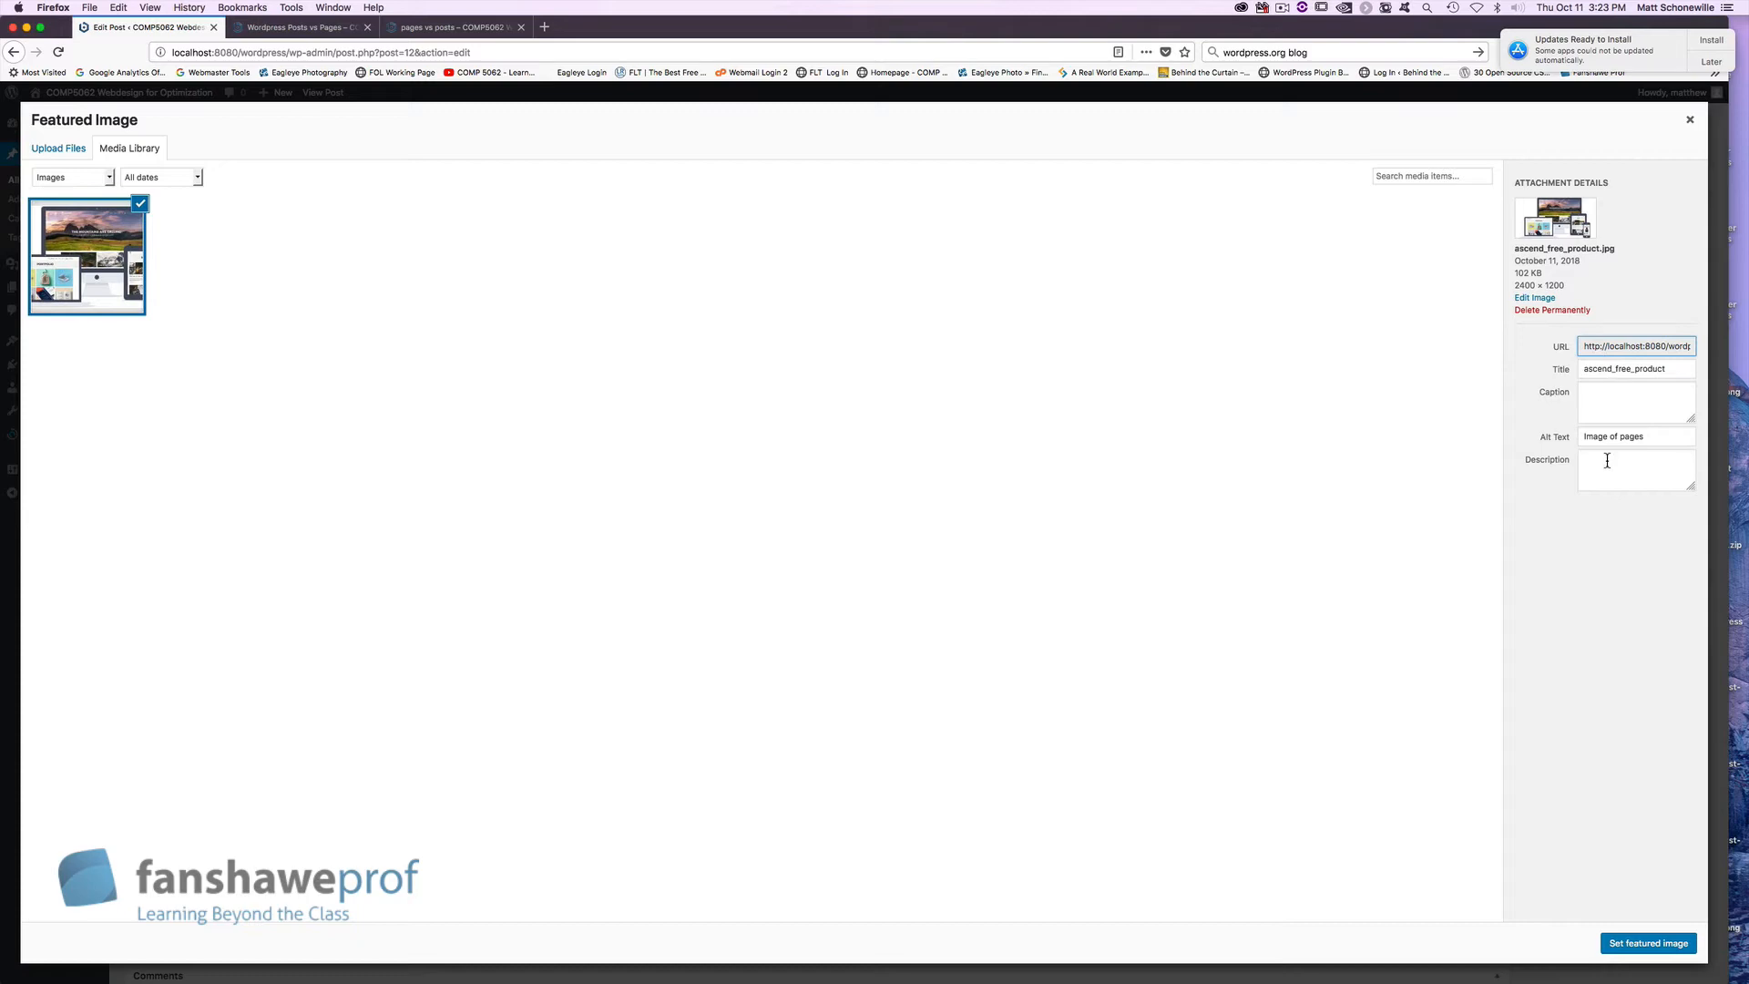
left_click(1639, 944)
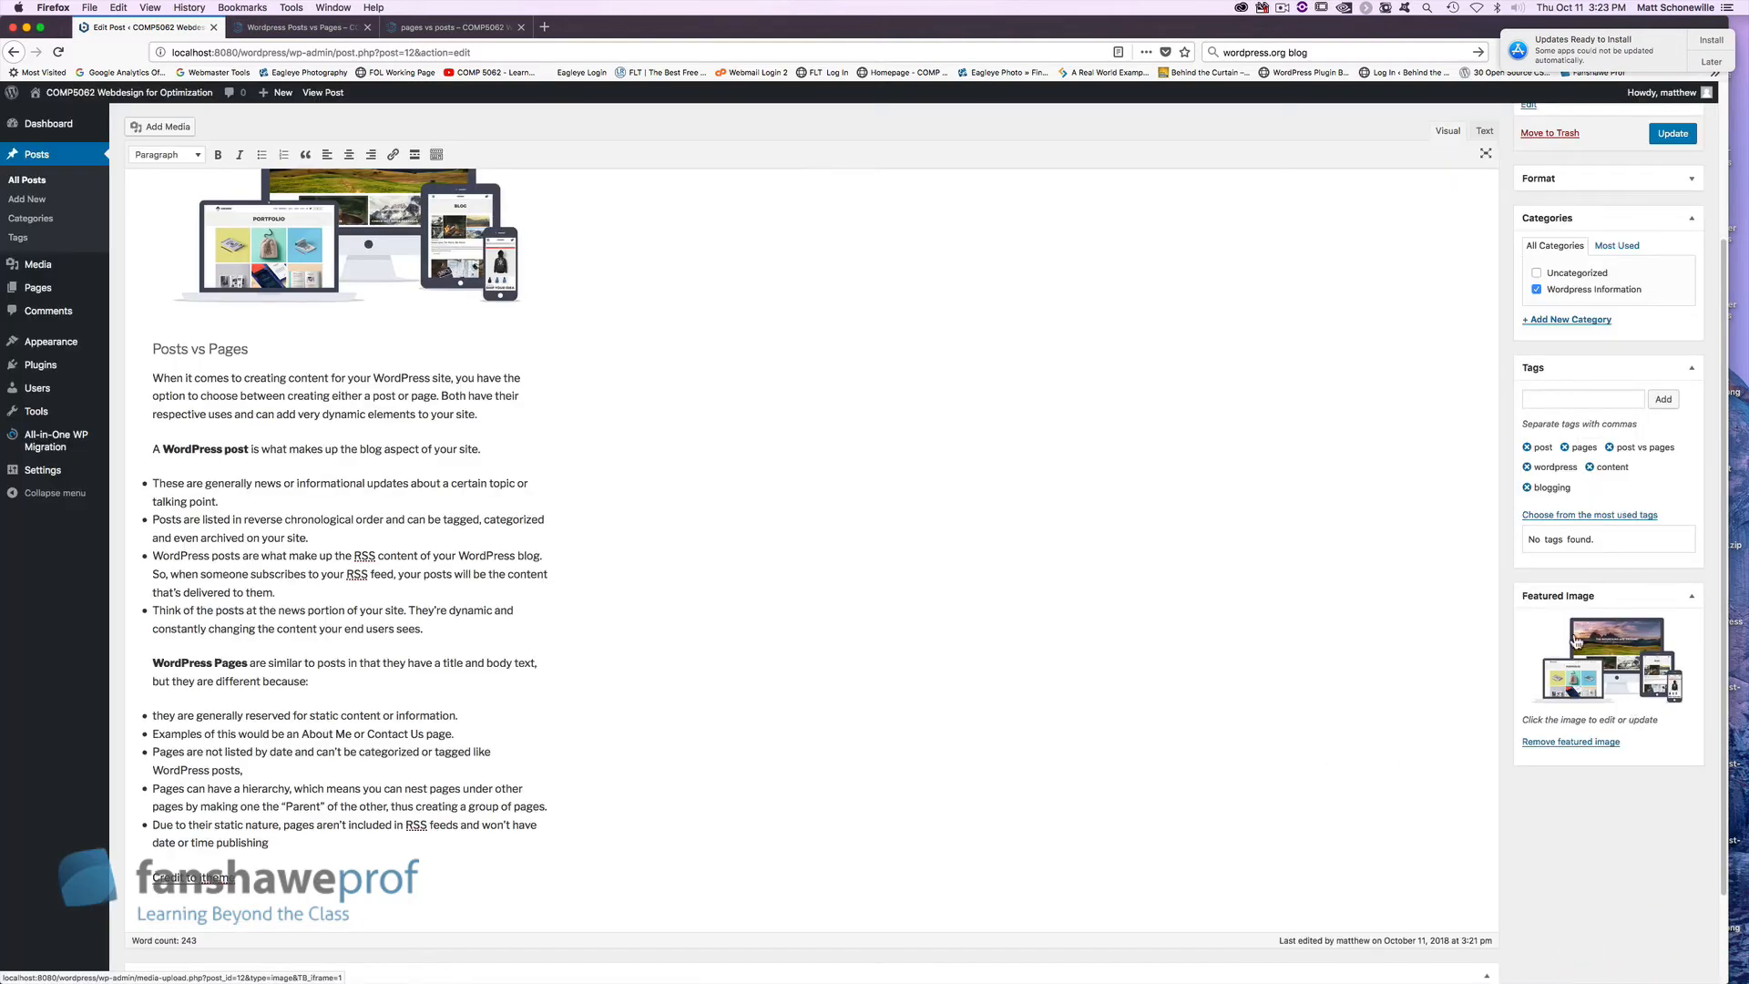
left_click(1558, 745)
scroll(789, 519, "up", 3)
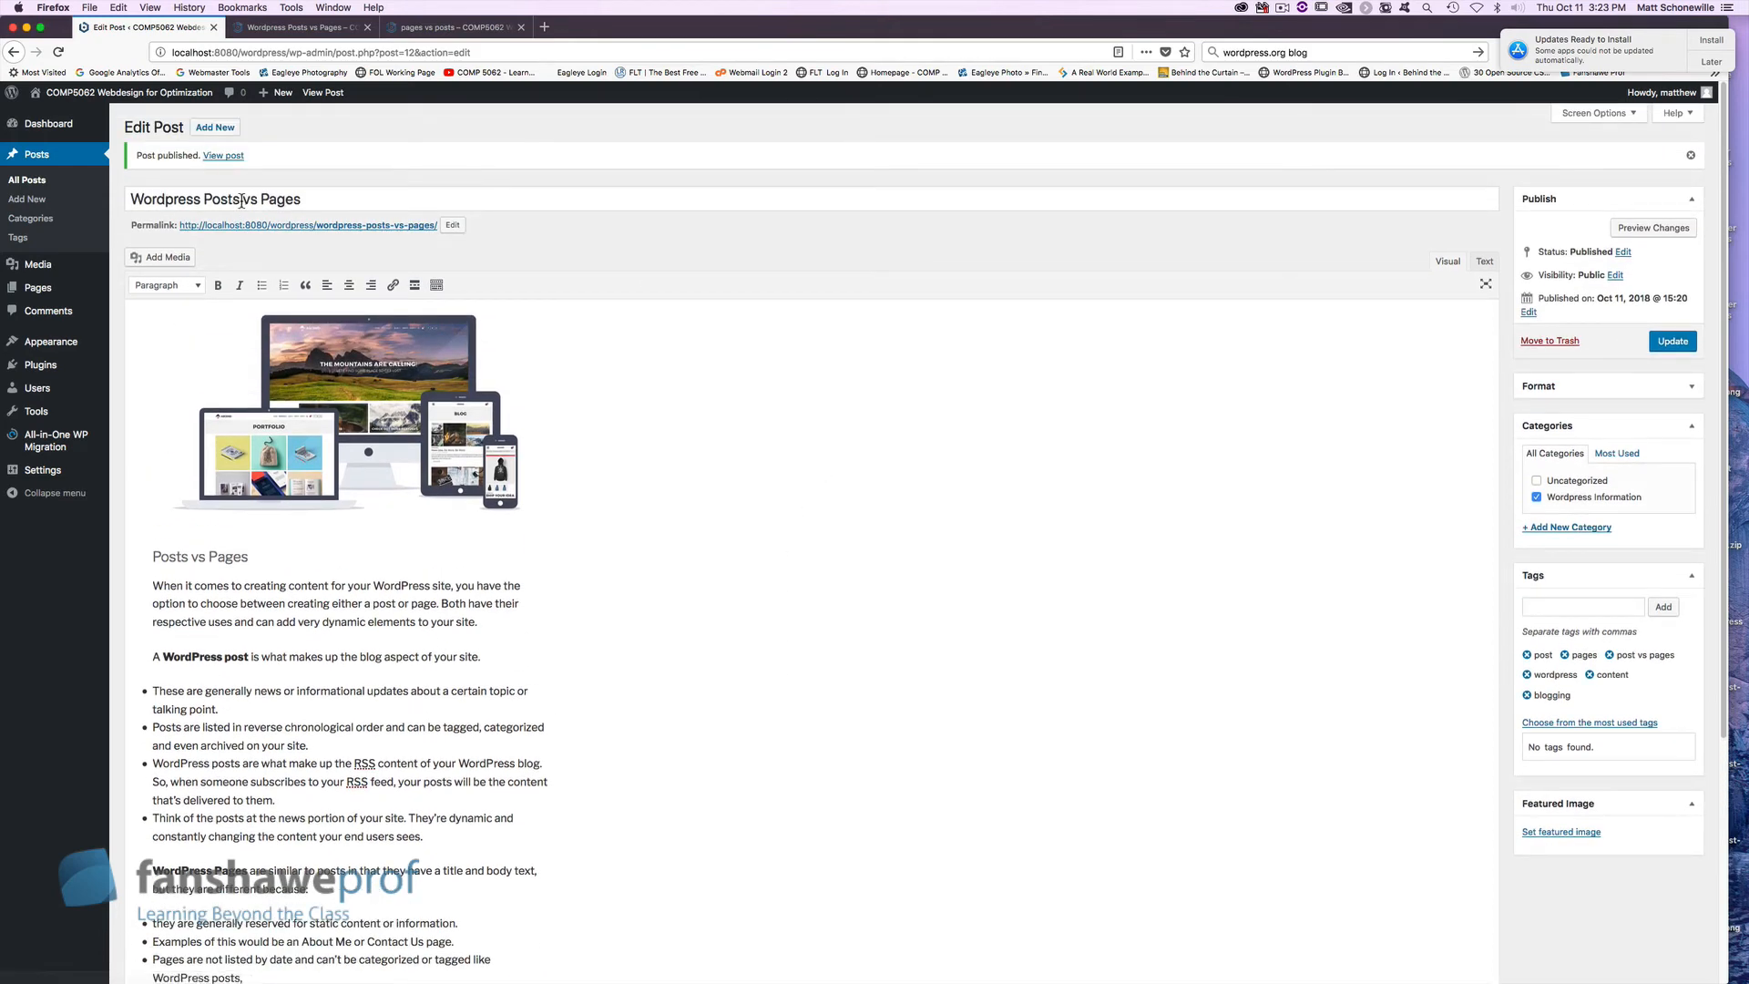
left_click(274, 199)
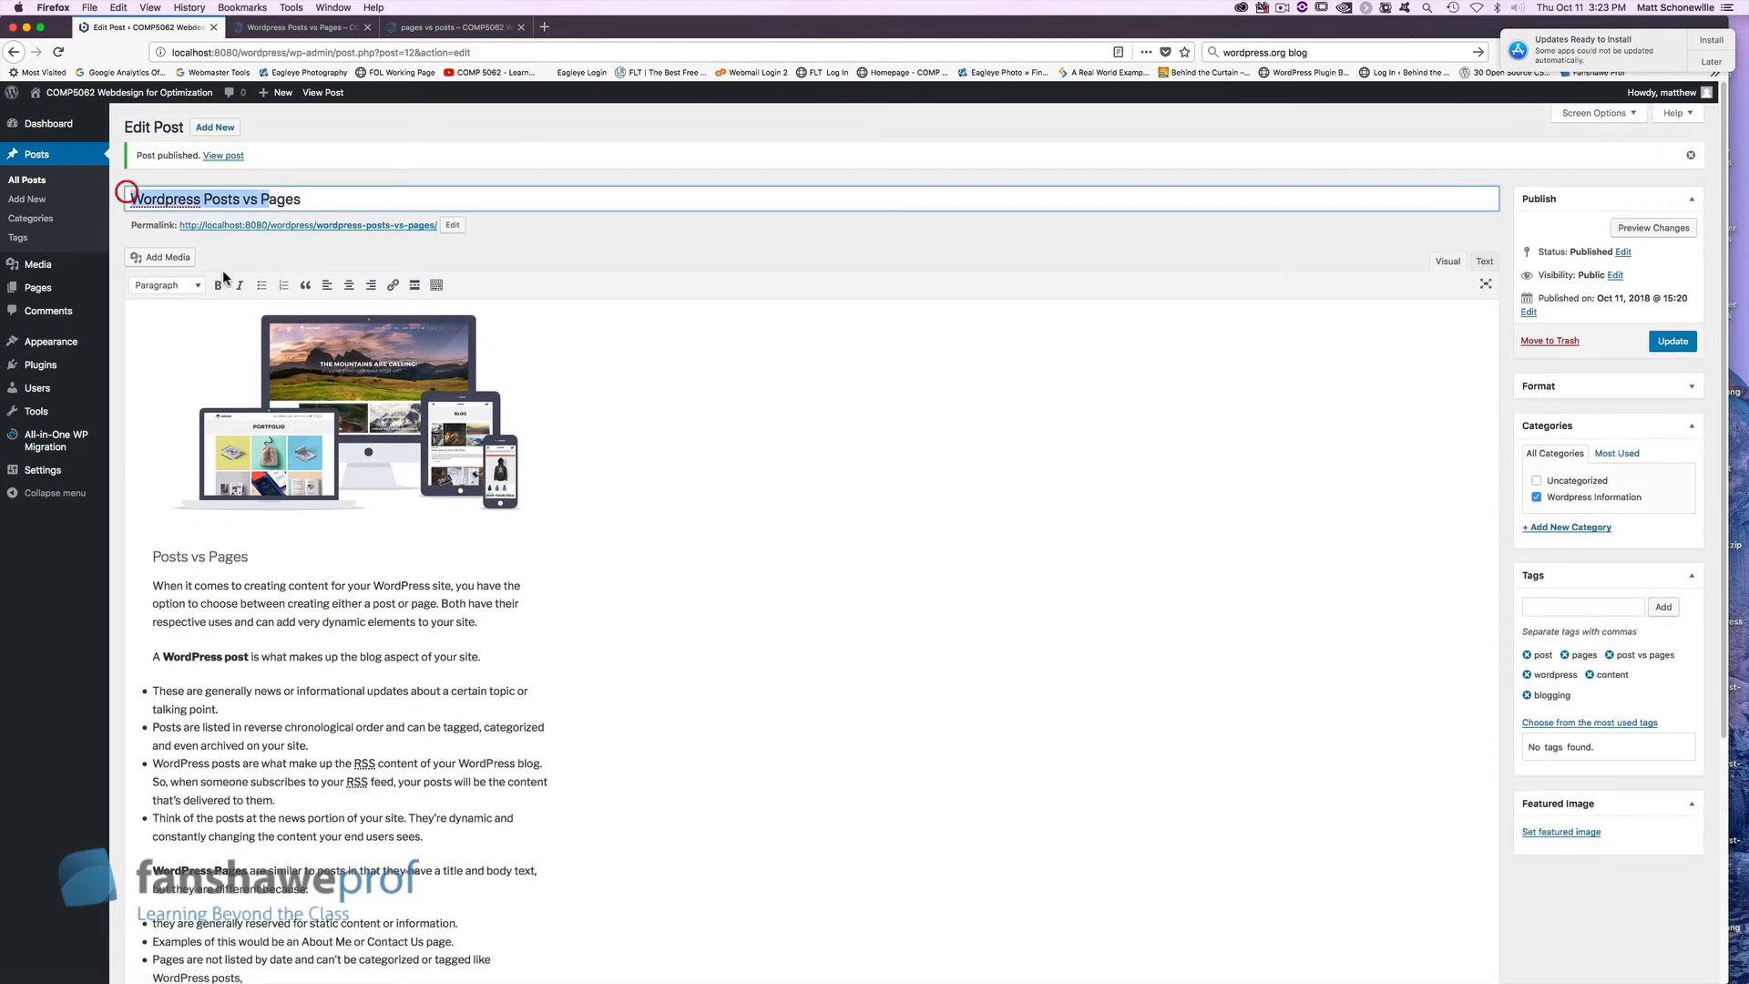
- Review the post's content from the title and image through the heading and body text to the credit link
left_click(390, 355)
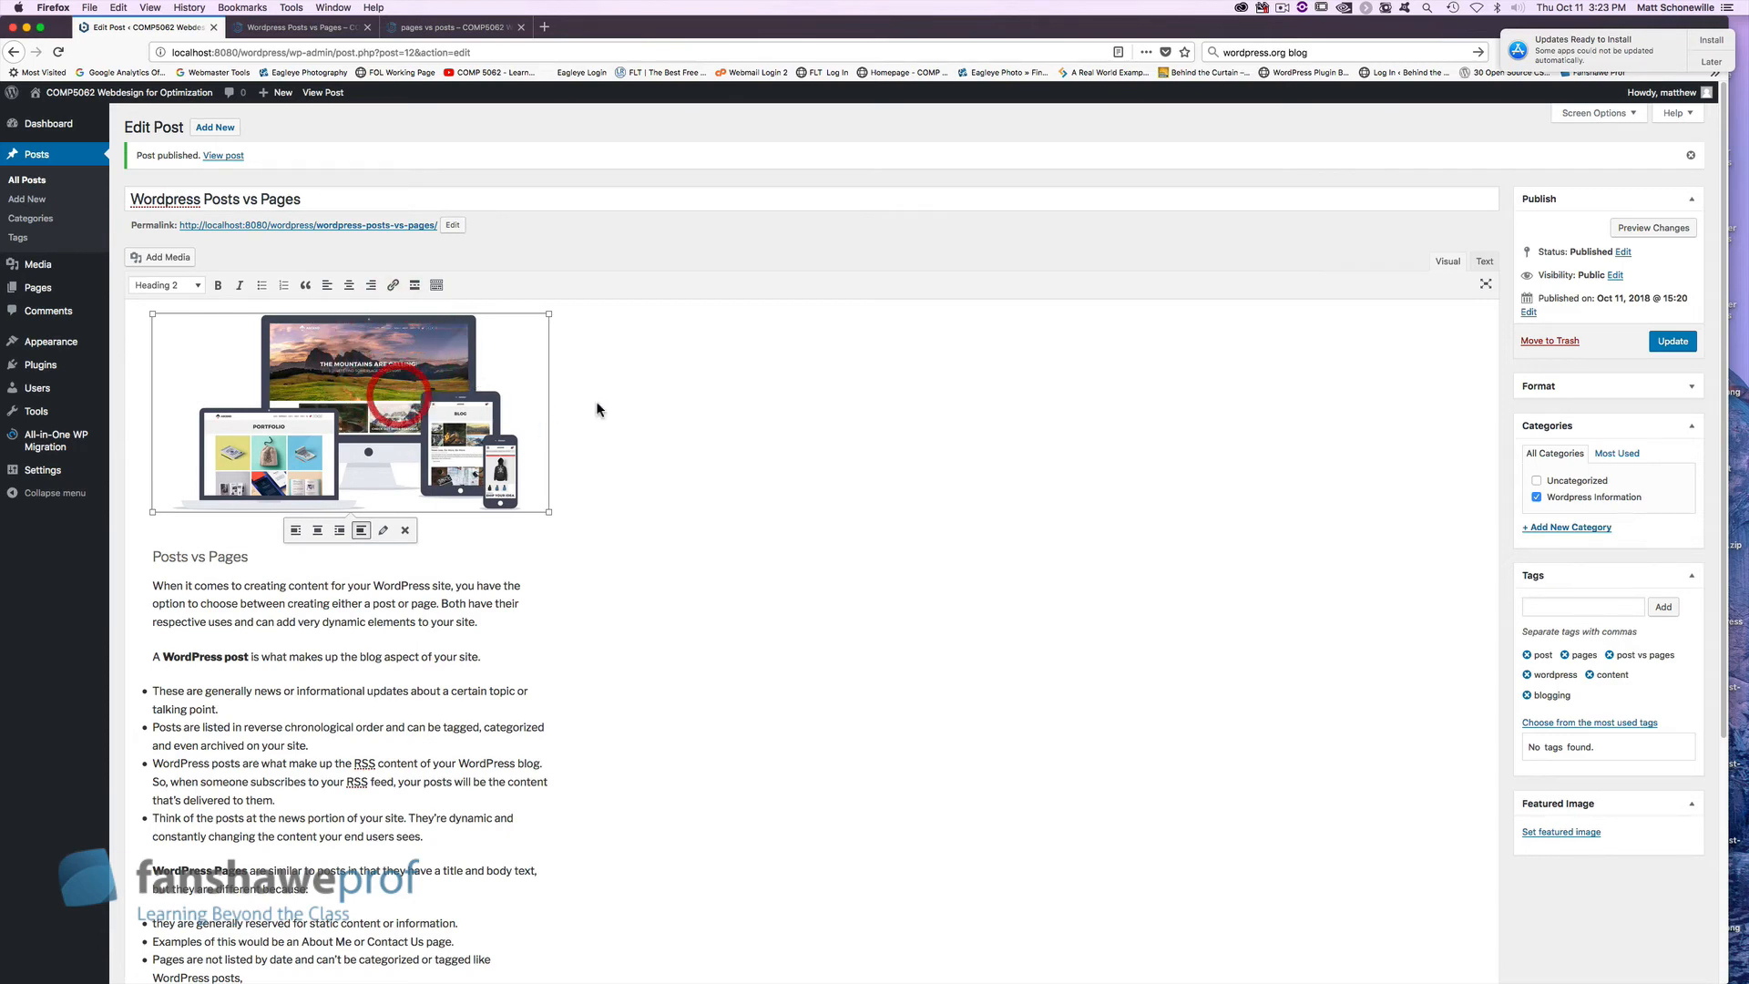
scroll(605, 391, "down", 2)
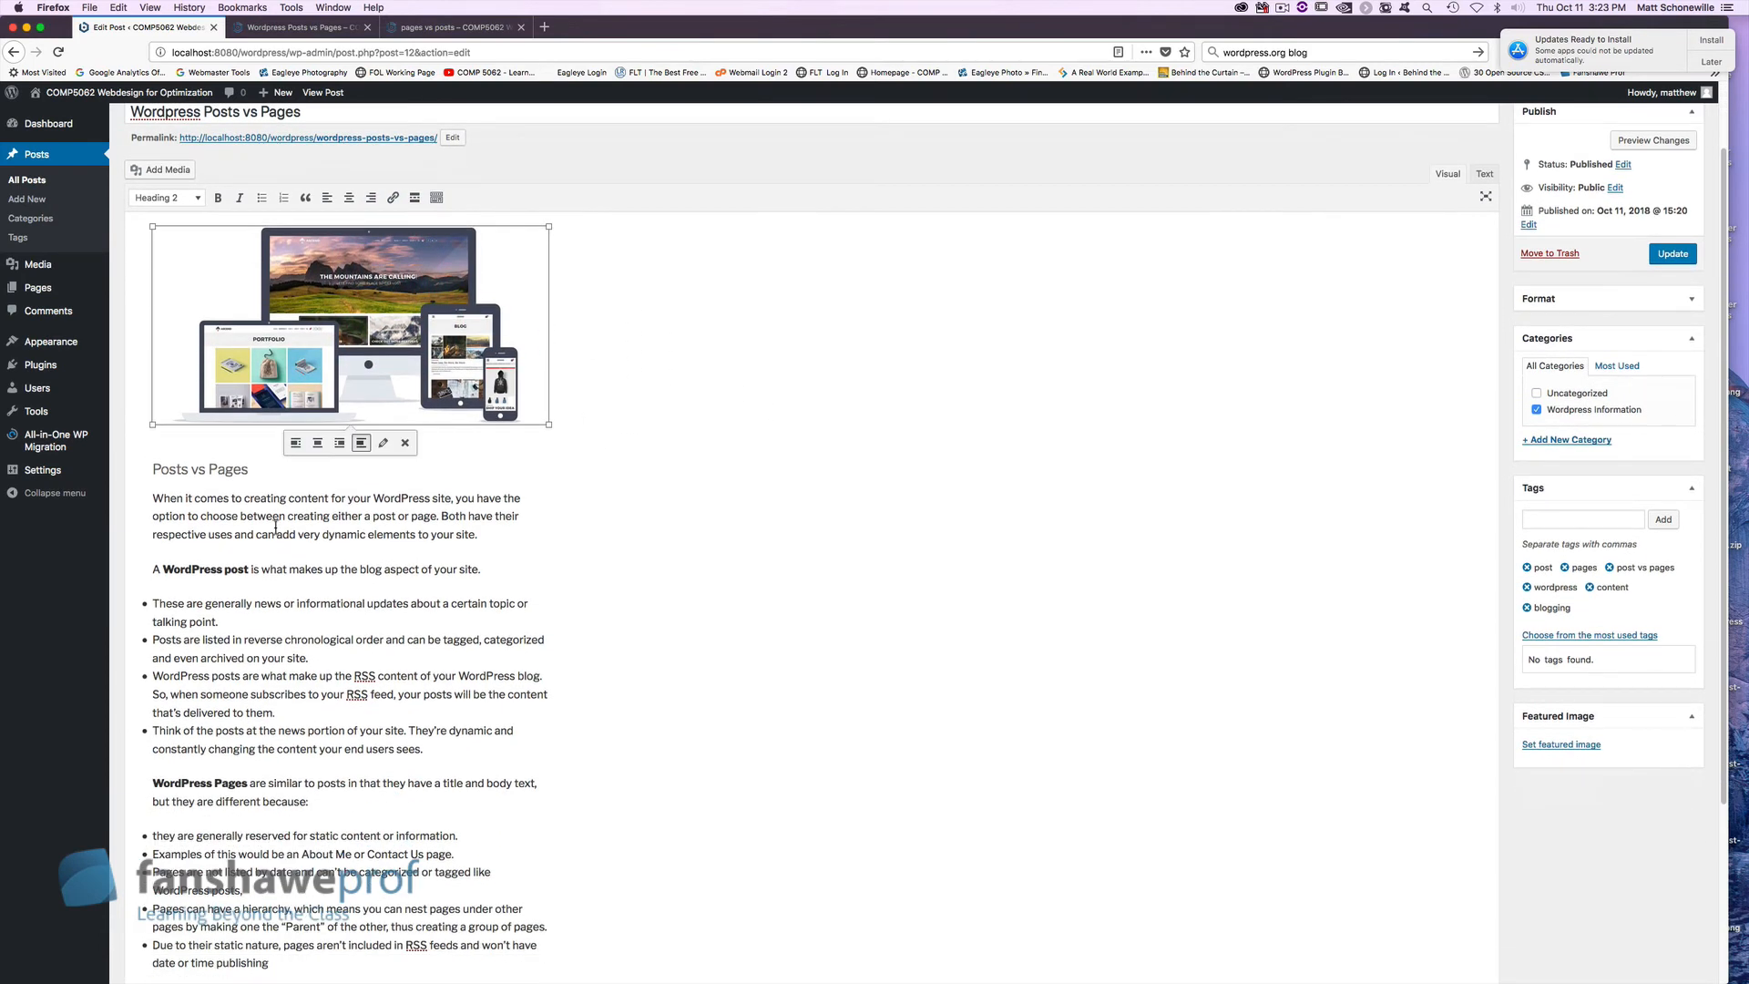
left_click(231, 469)
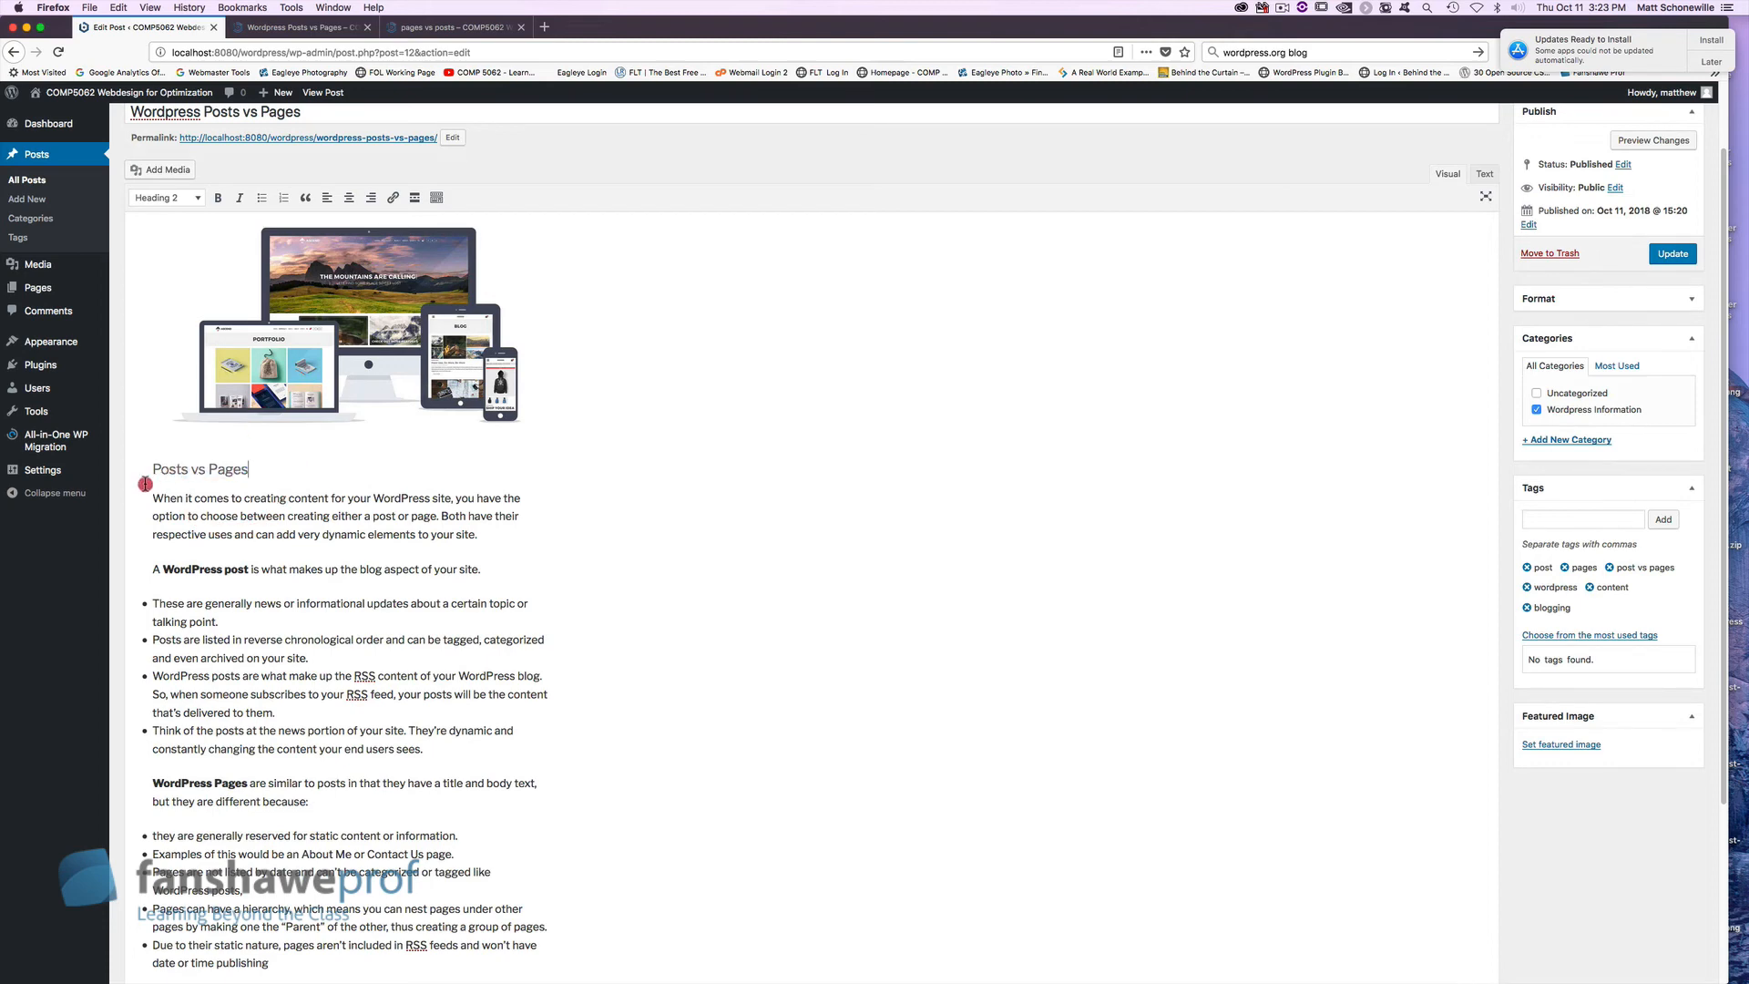
left_click(173, 471)
scroll(559, 441, "down", 4)
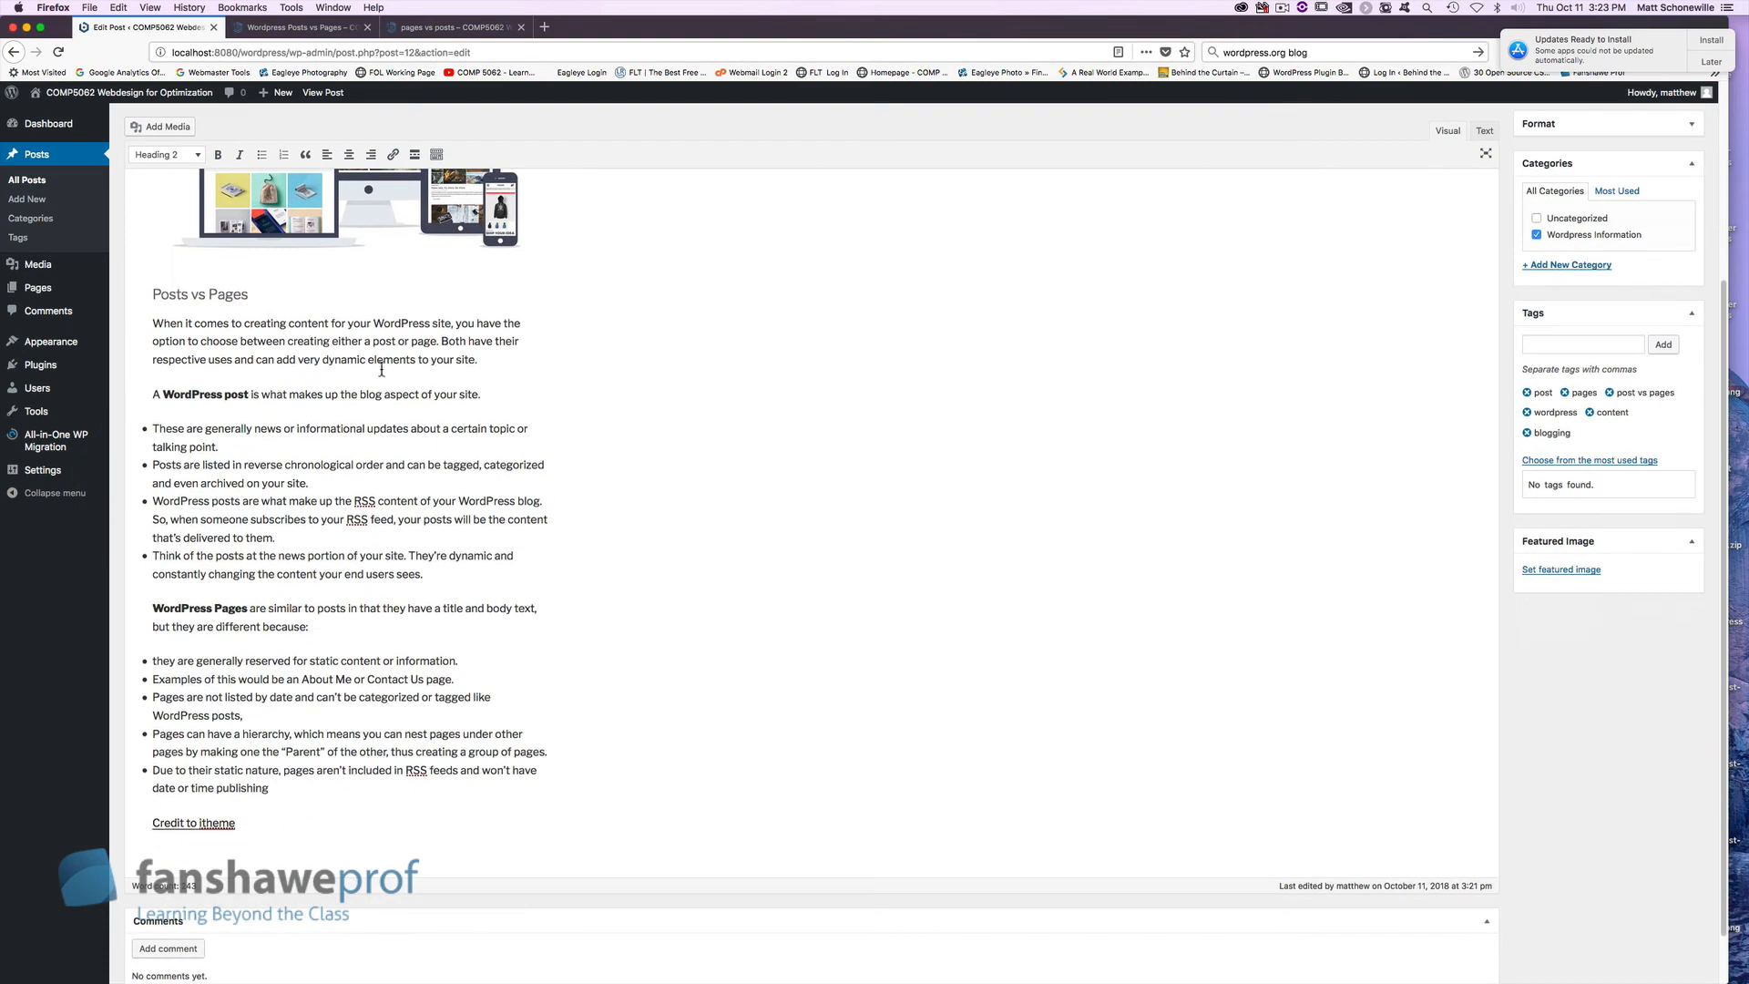
left_click_drag(360, 359, 390, 662)
scroll(367, 704, "down", 1)
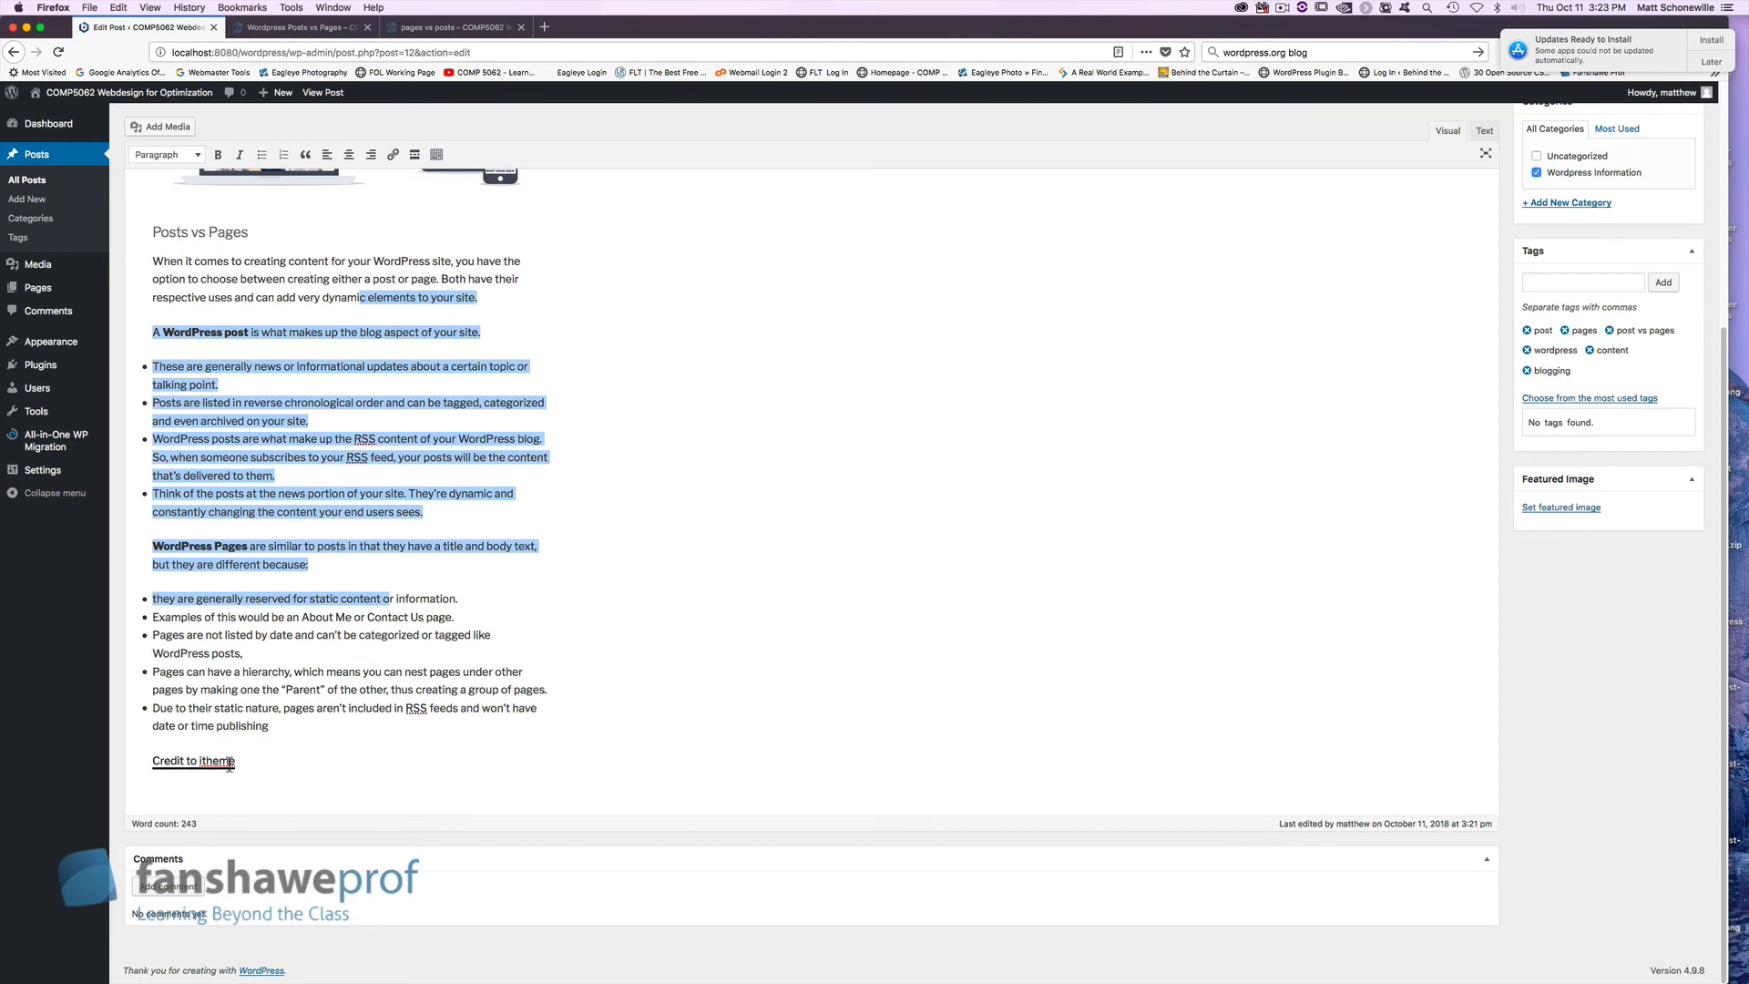
left_click(544, 574)
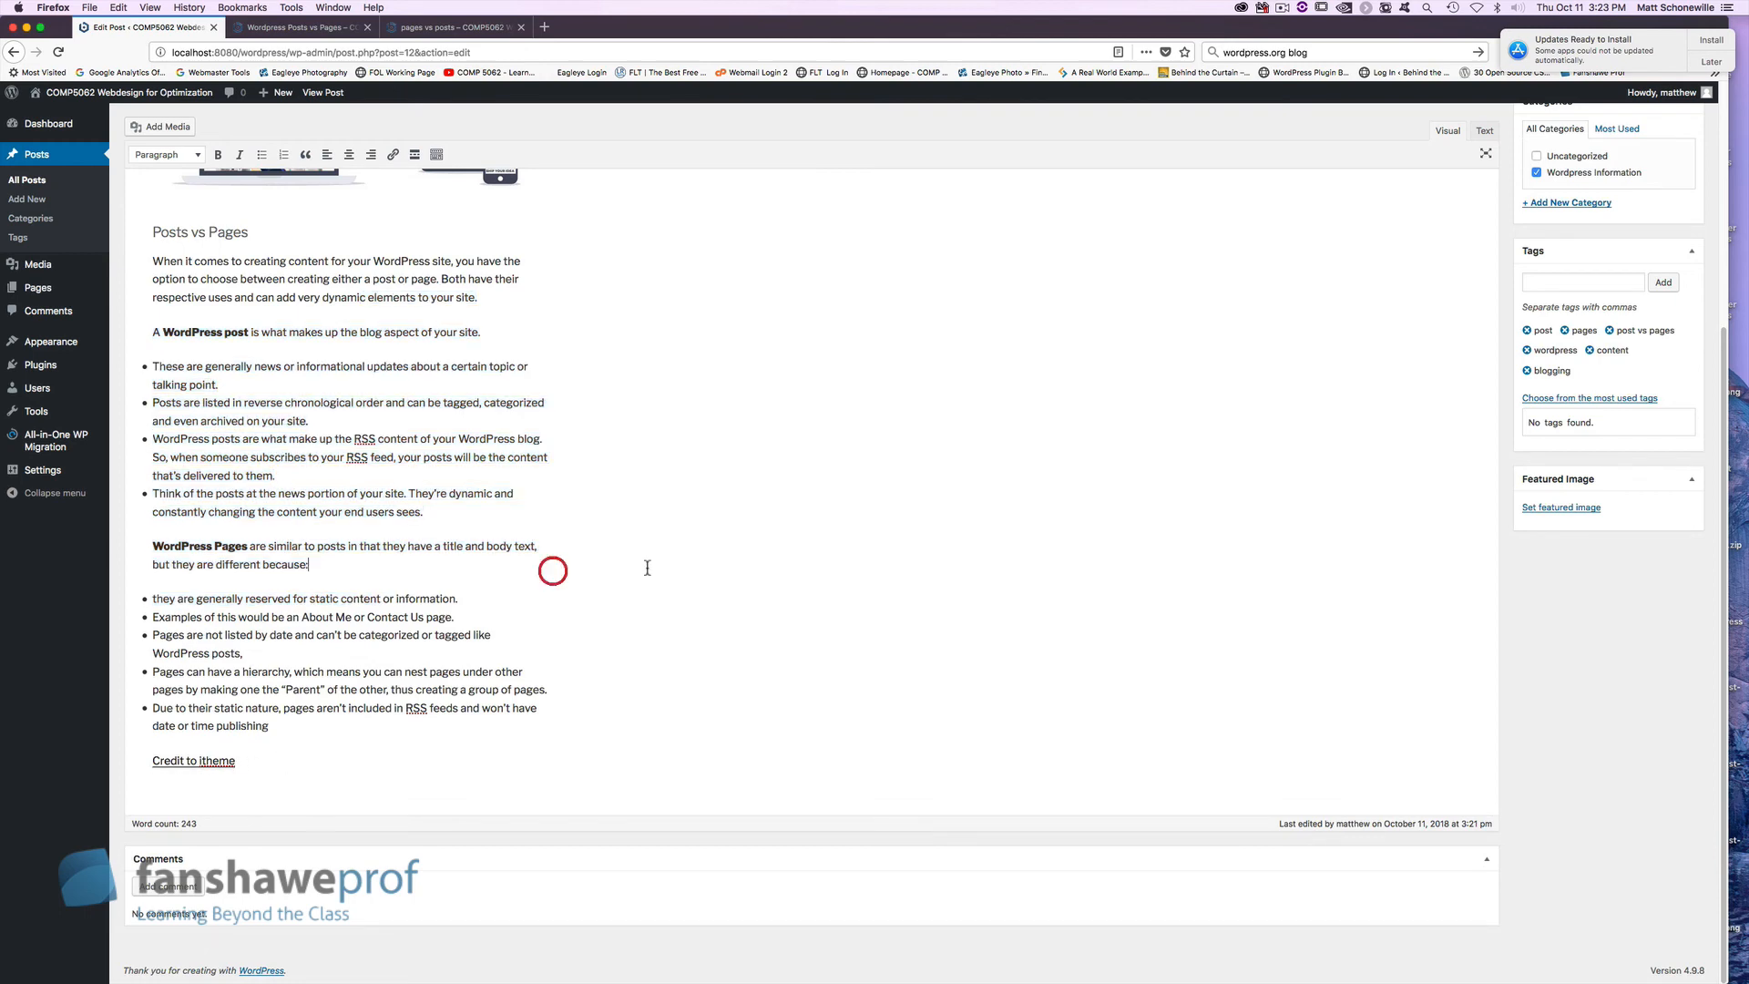
- Update the published post with its new category and tags
scroll(615, 510, "up", 7)
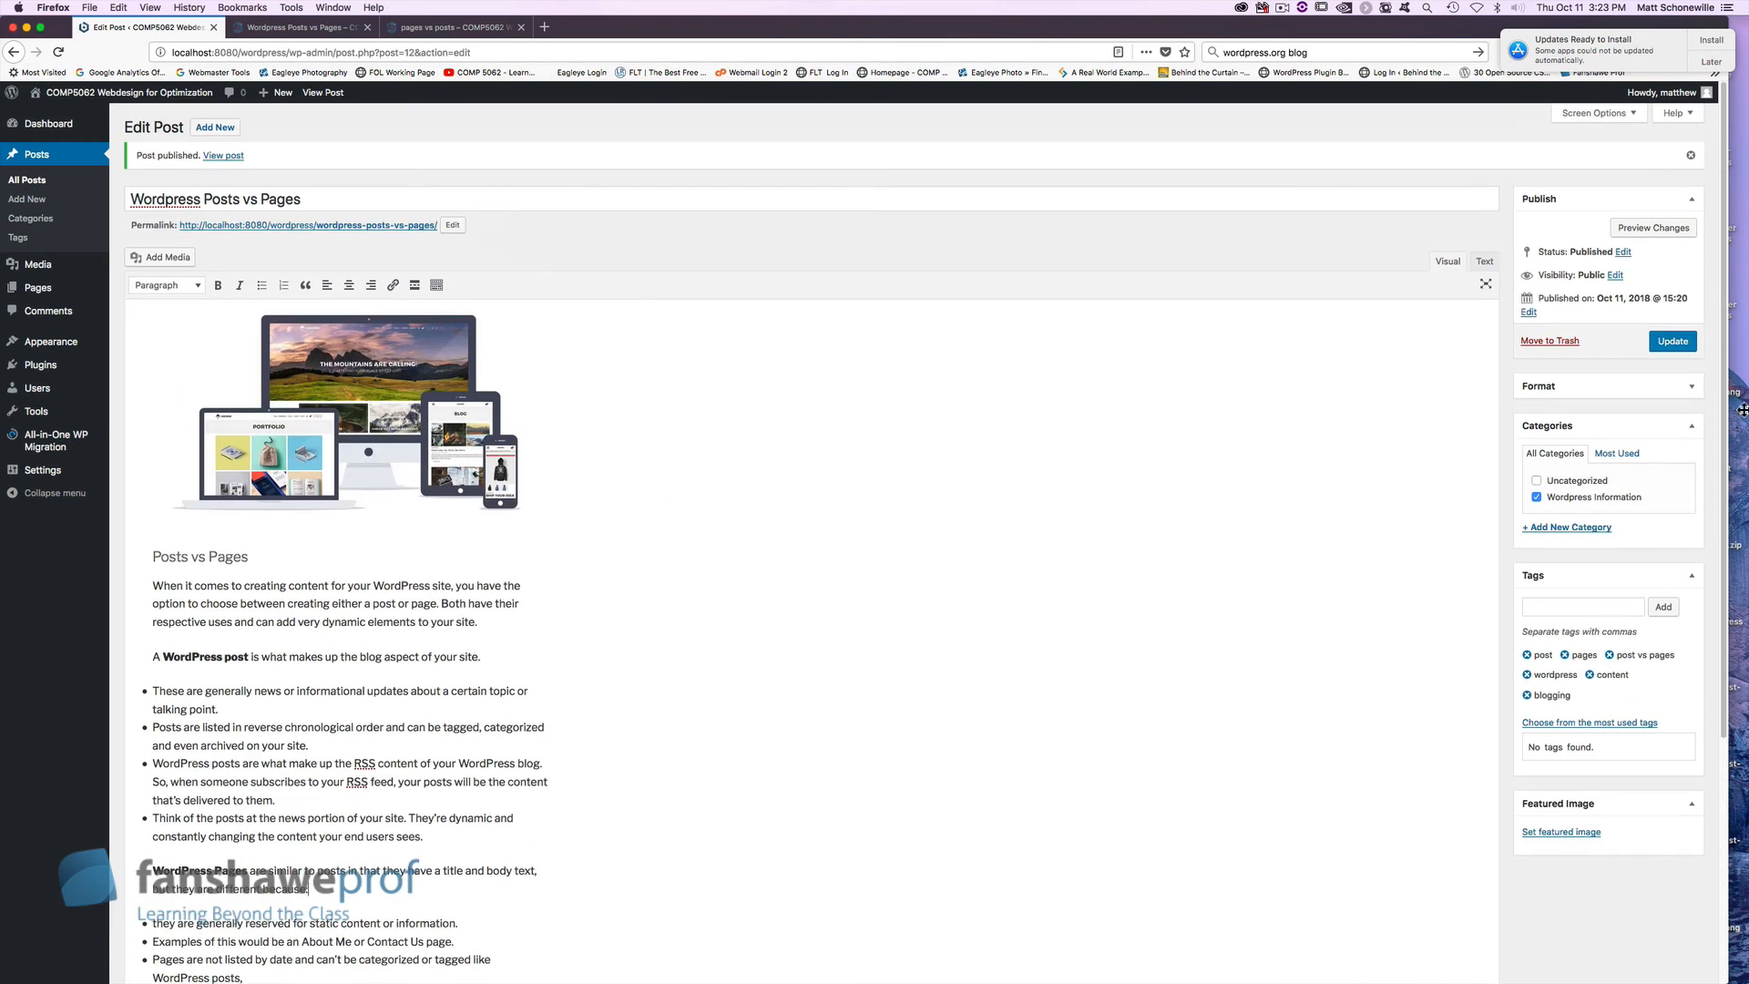
left_click(1672, 341)
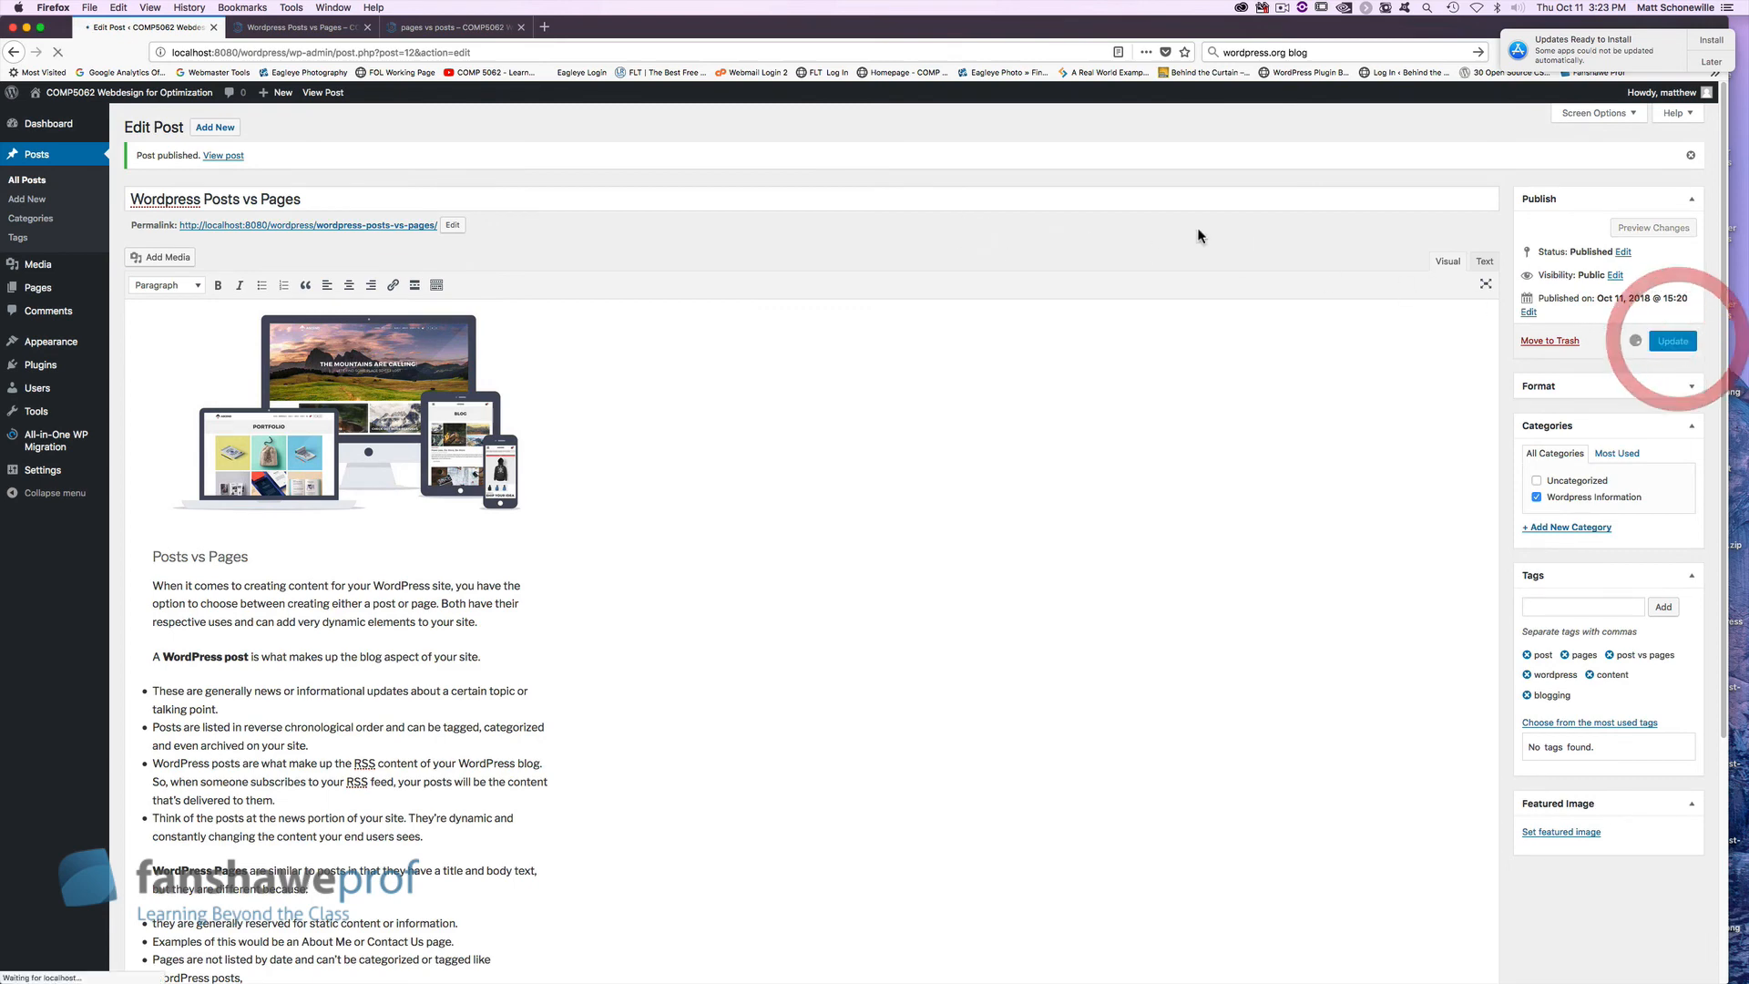